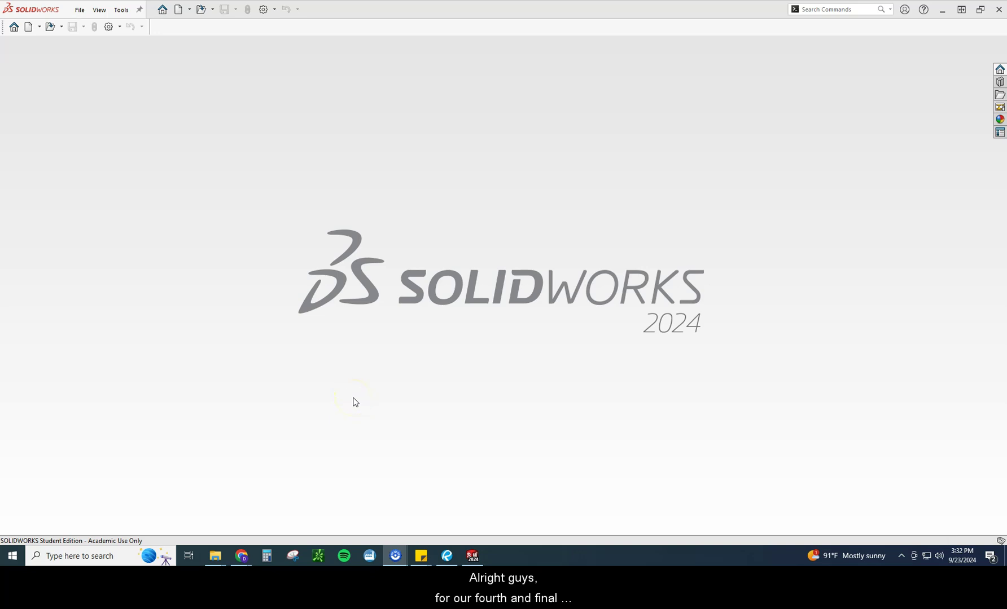
Minimise SOLIDWORKS to reveal the Gripper Assembly.pdf drawing in Chrome
click(473, 557)
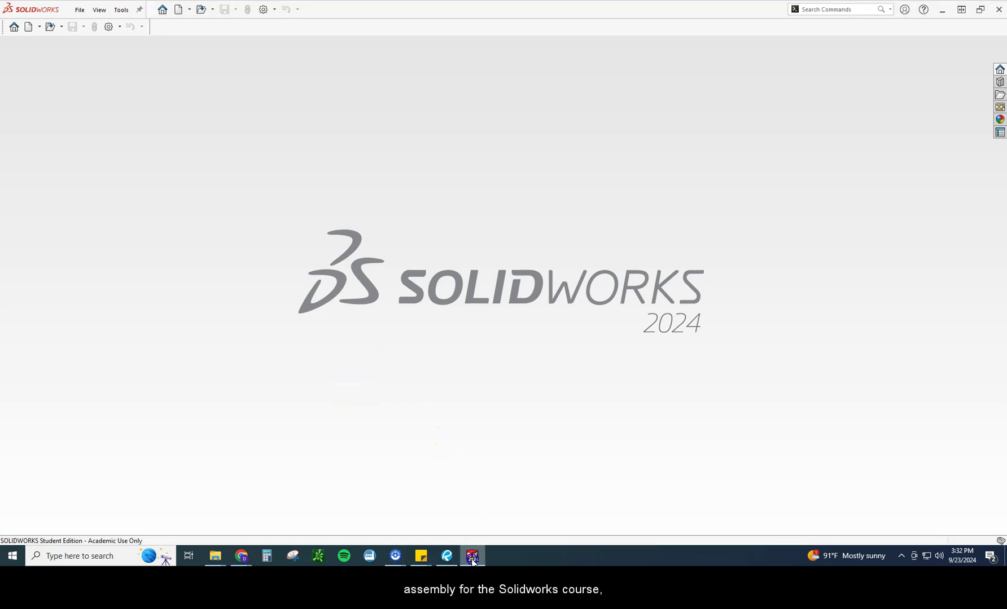
click(472, 557)
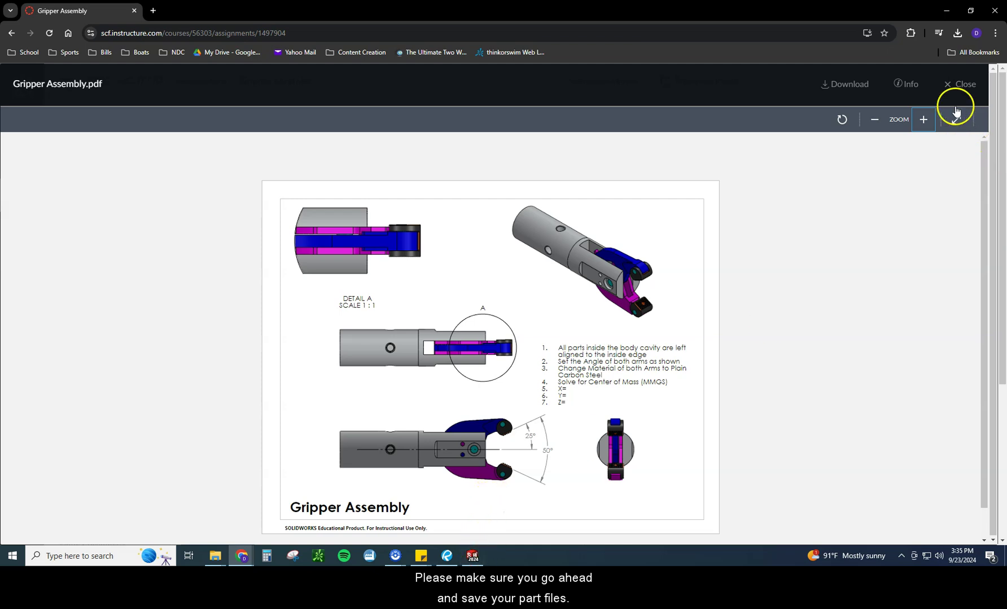
Close the Gripper Assembly drawing preview and return to the empty SOLIDWORKS window
click(959, 85)
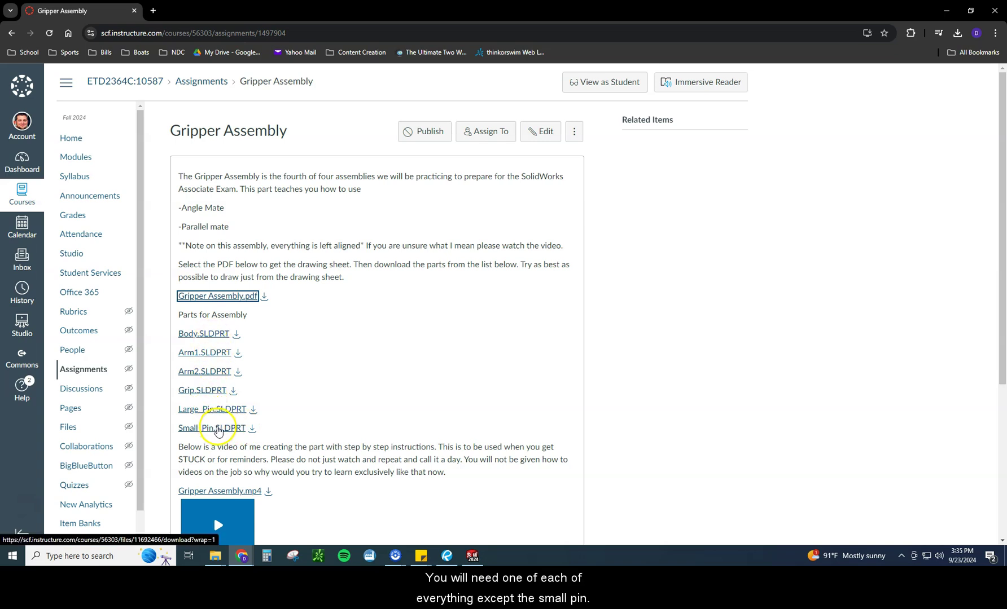
click(473, 558)
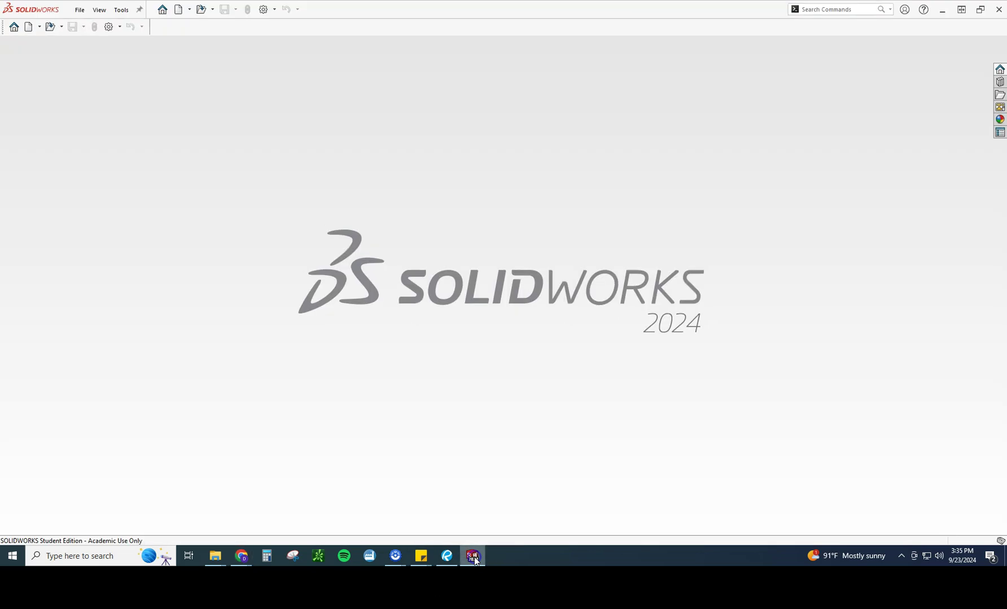
Create a new assembly document
click(179, 11)
click(523, 207)
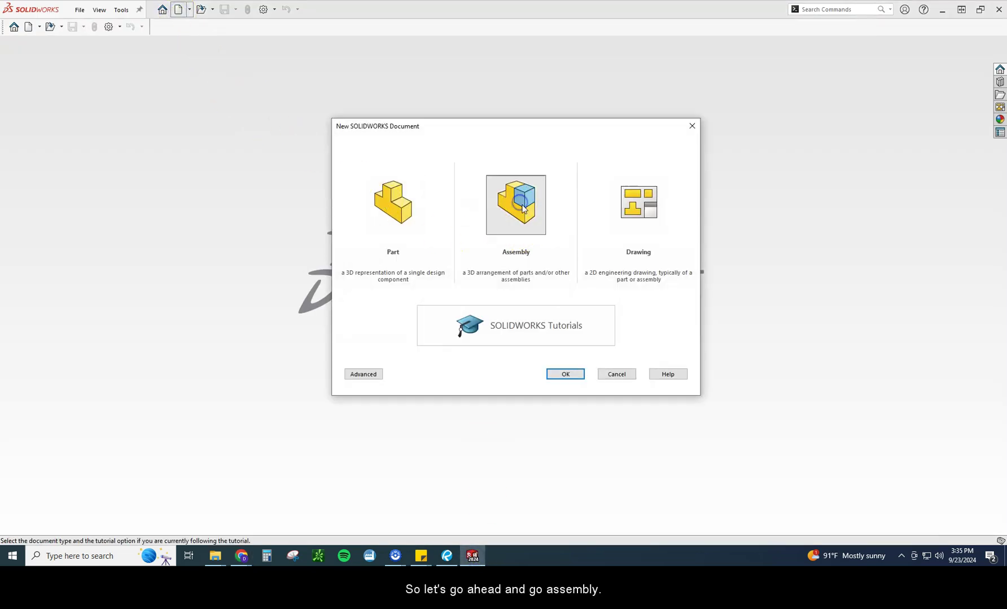
click(573, 378)
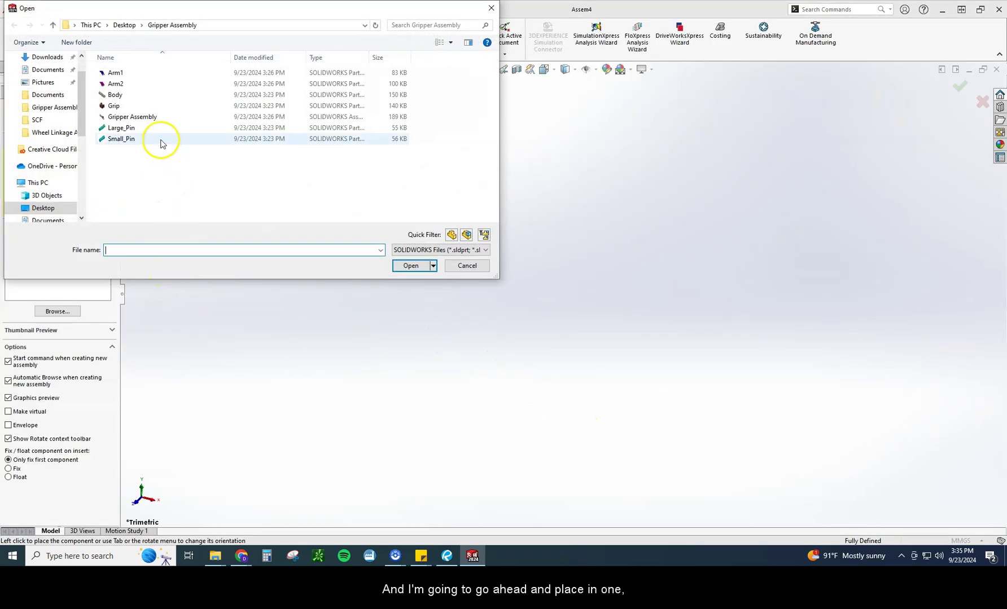
Select the Body, Arm1, Arm2, Grip, Large_Pin and Small_Pin part files and open them
click(131, 72)
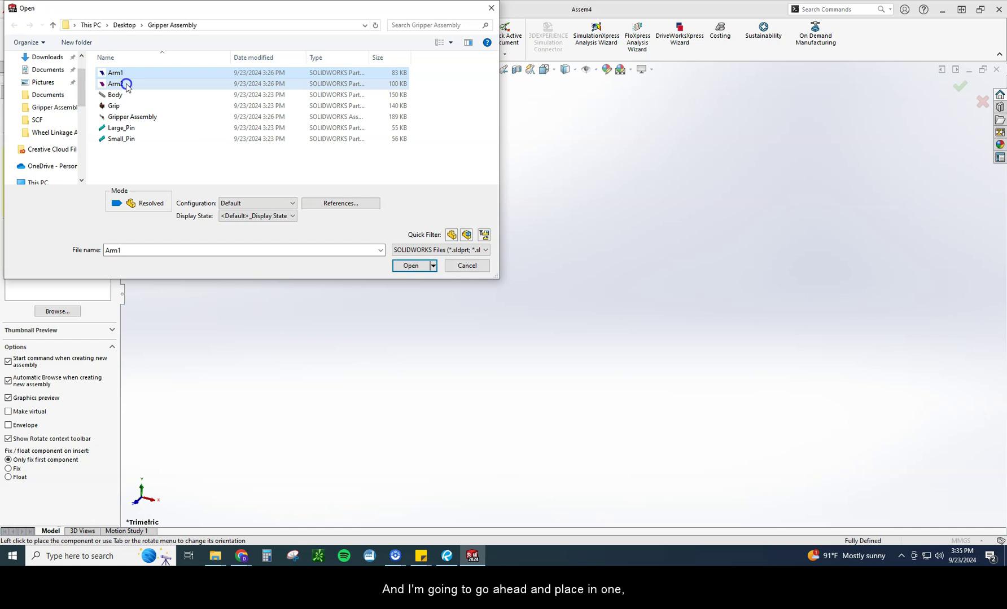
click(121, 94)
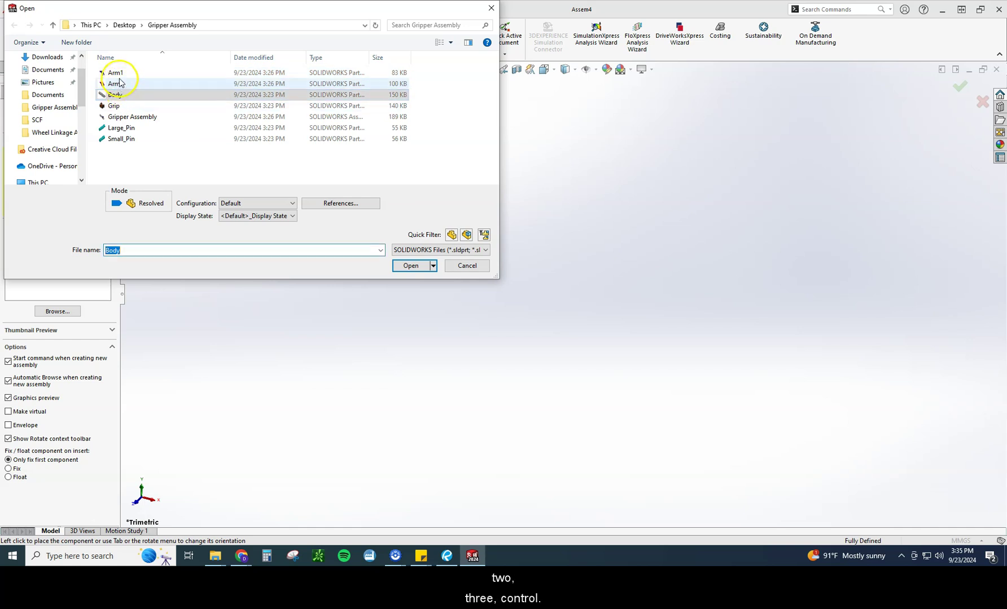
ctrl+click(119, 83)
ctrl+click(116, 72)
ctrl+click(114, 105)
ctrl+click(124, 128)
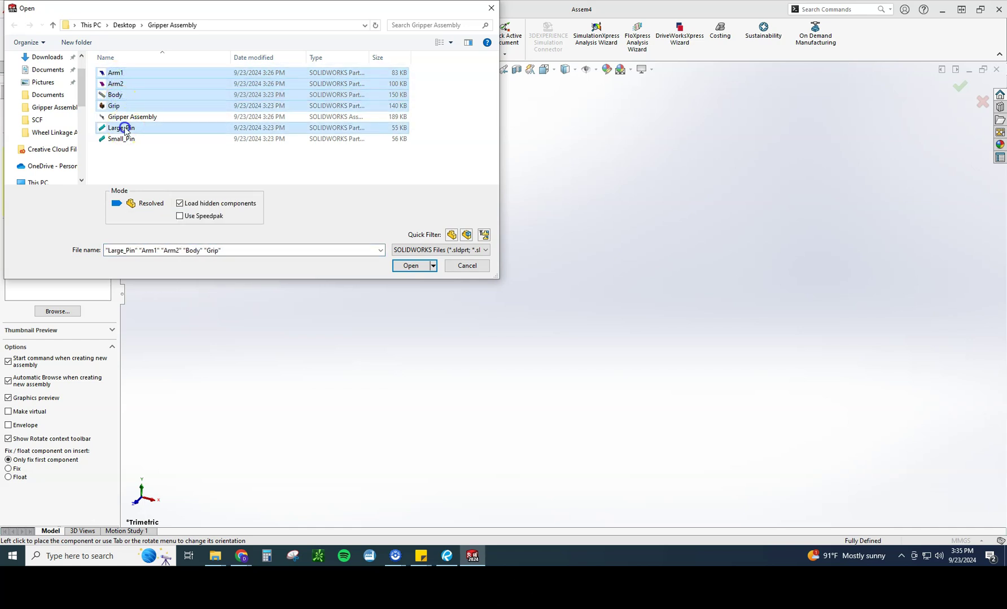
ctrl+click(121, 139)
click(411, 266)
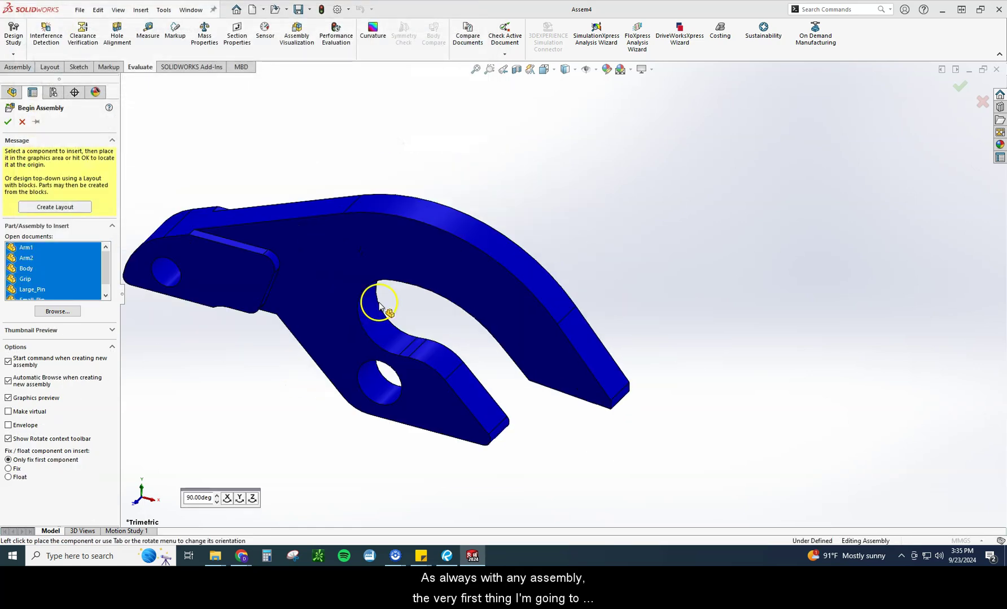
Pin the Begin Assembly panel and fix the Body at the assembly origin
click(37, 123)
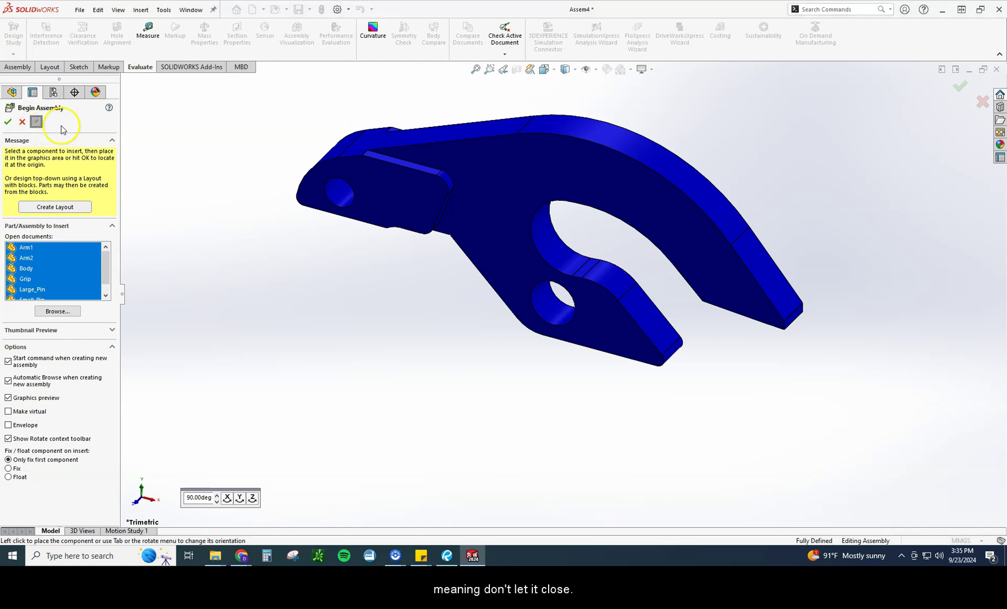
click(56, 269)
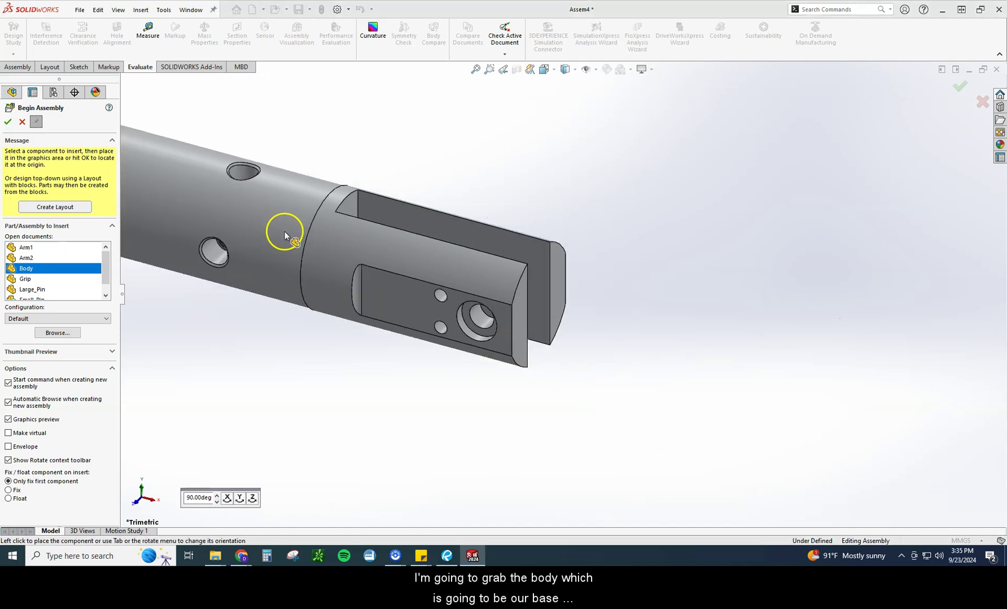
click(8, 122)
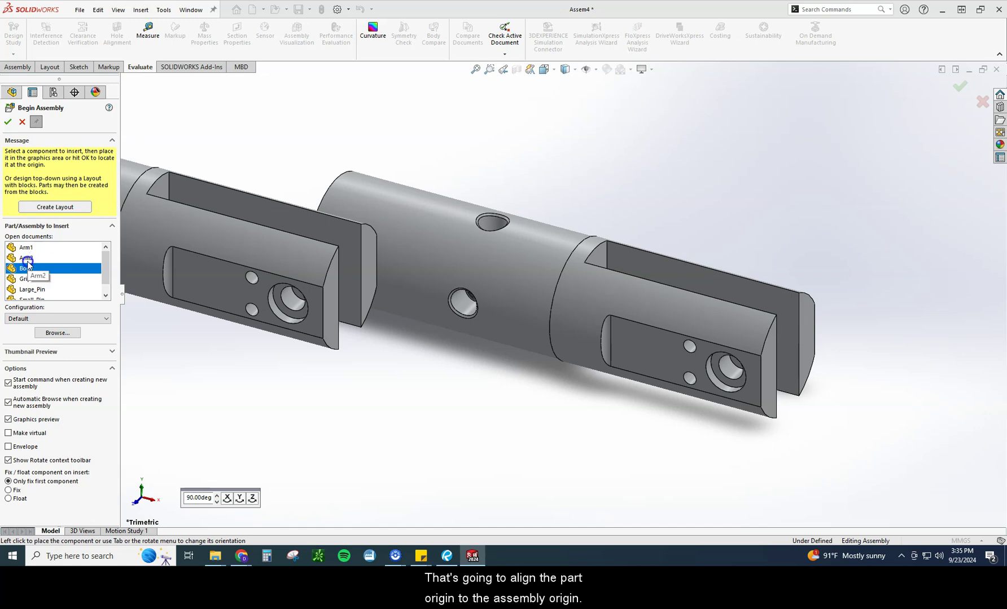
Place Arm1 below-left, Arm2 upper-right, and two Grips to the right of the body
click(26, 247)
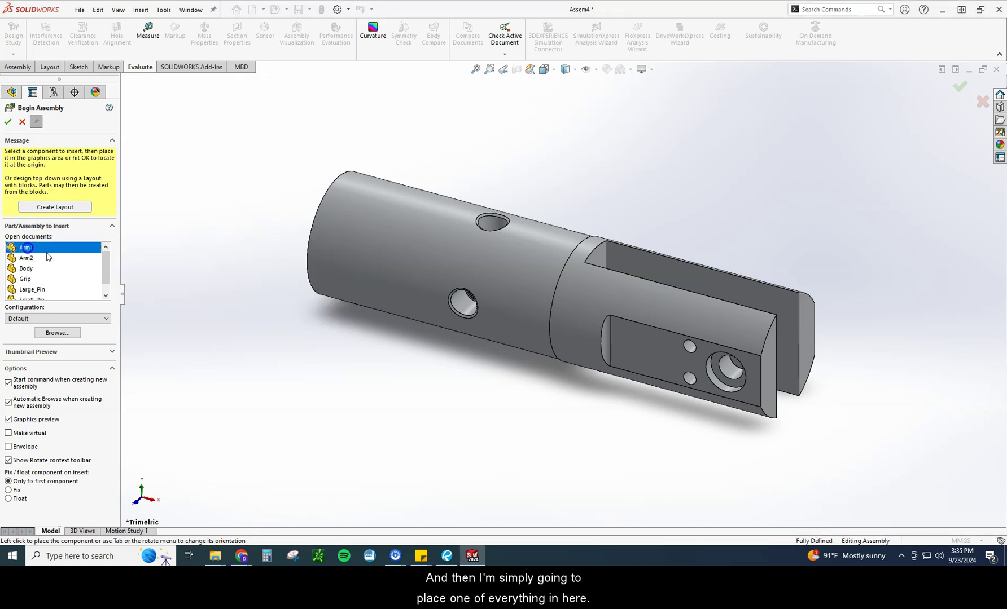
click(362, 398)
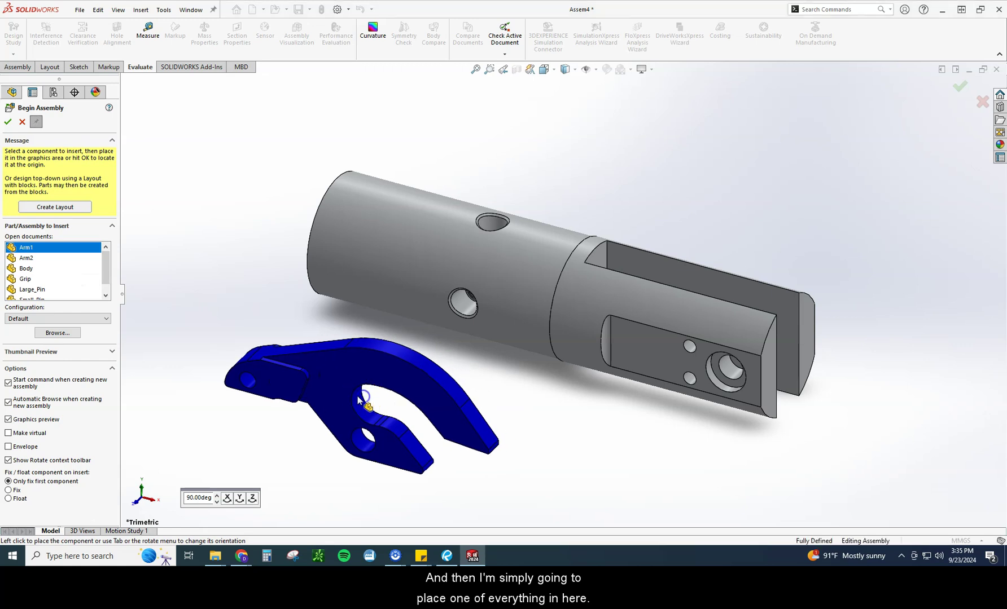
click(49, 259)
click(649, 146)
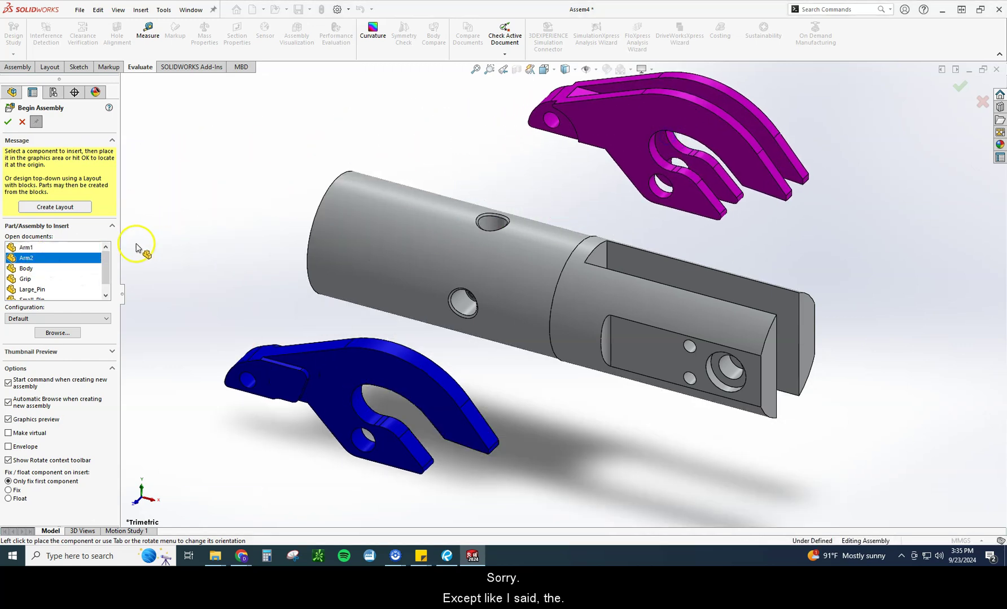
click(29, 278)
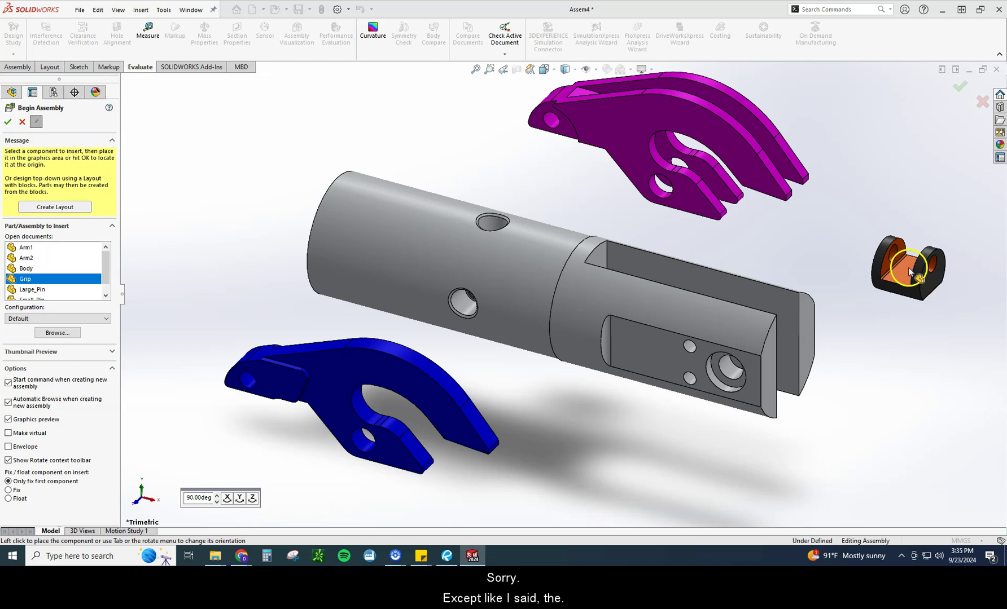
click(908, 268)
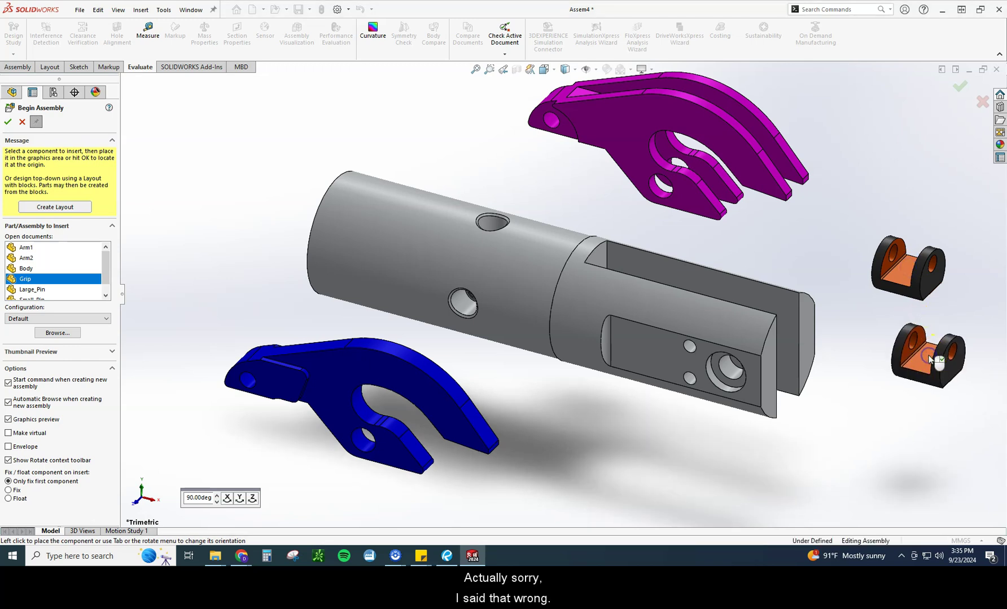
click(930, 359)
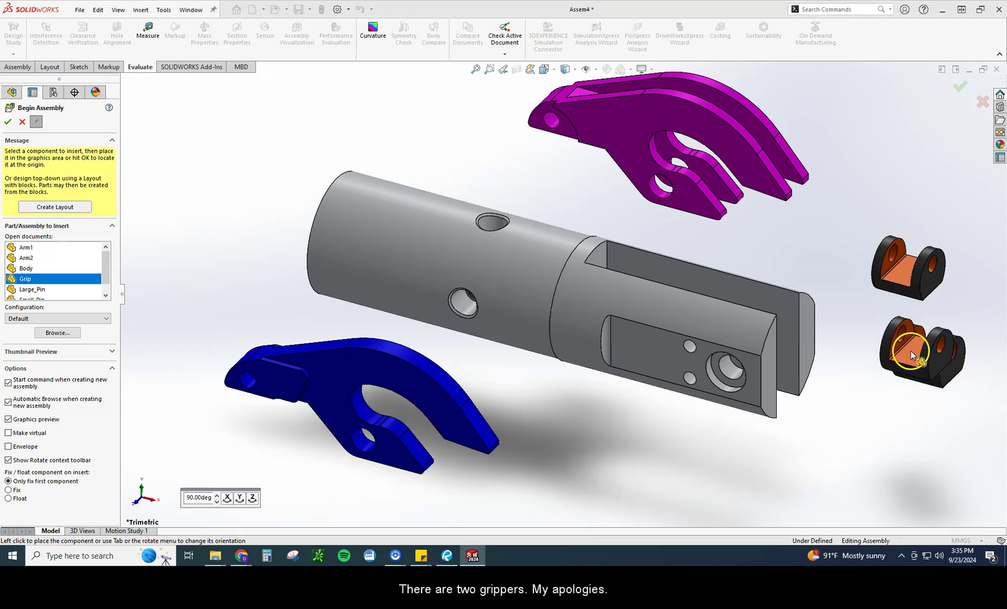
Place the Large_Pin below the body and a Small_Pin at lower right, then finish inserting
click(54, 290)
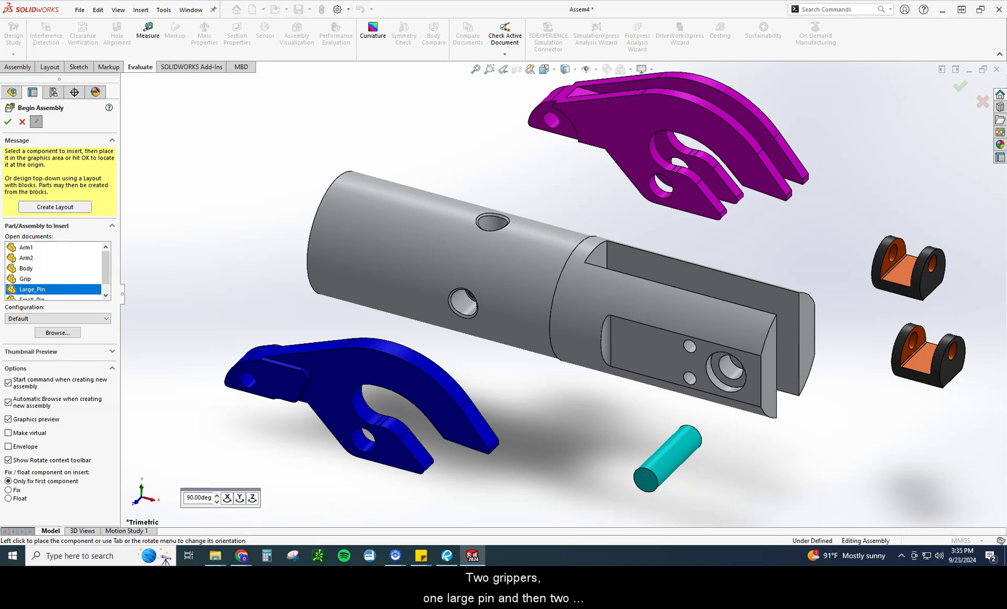
click(695, 402)
click(50, 297)
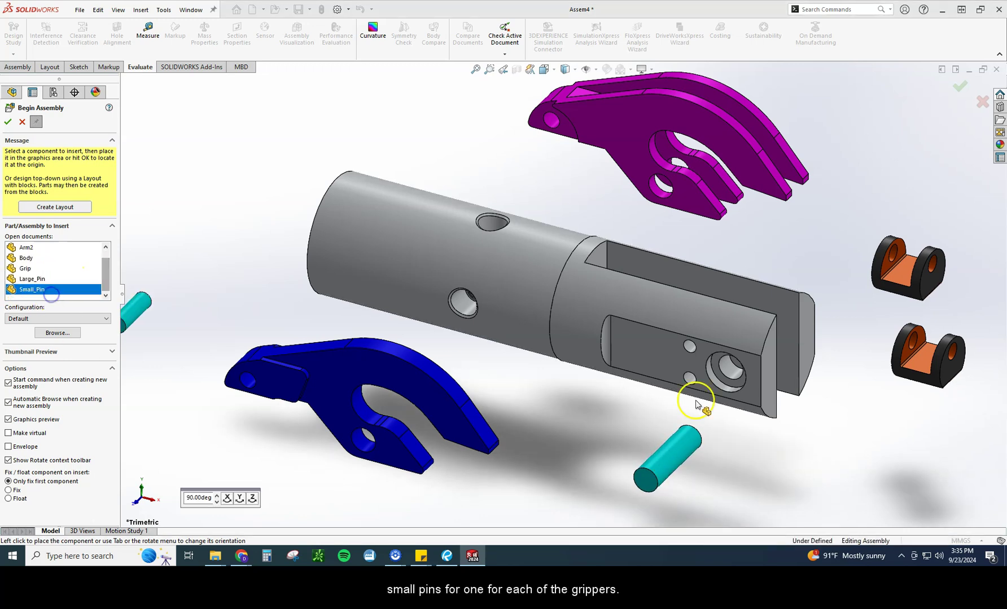
click(896, 436)
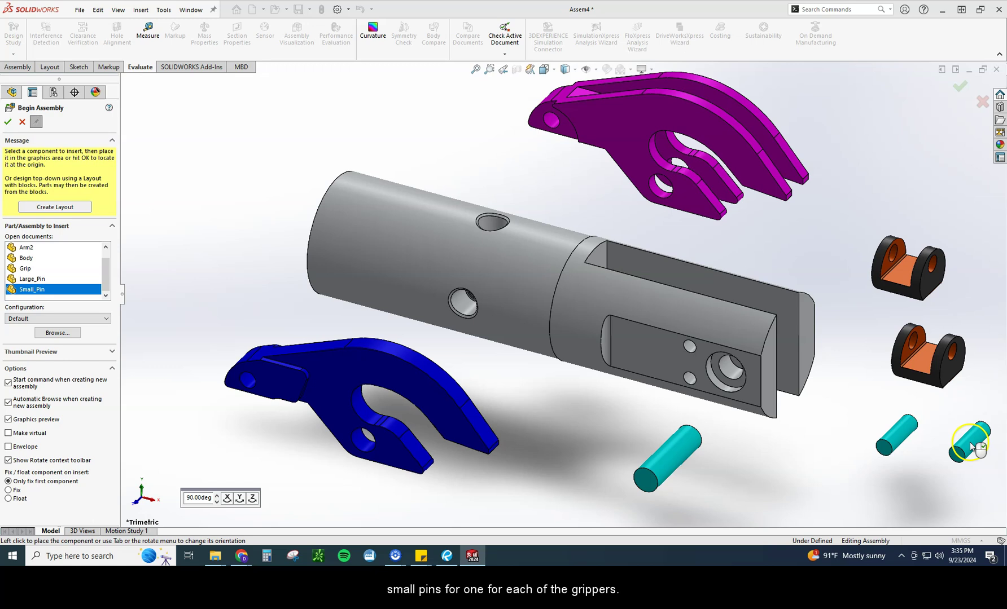
key(Escape)
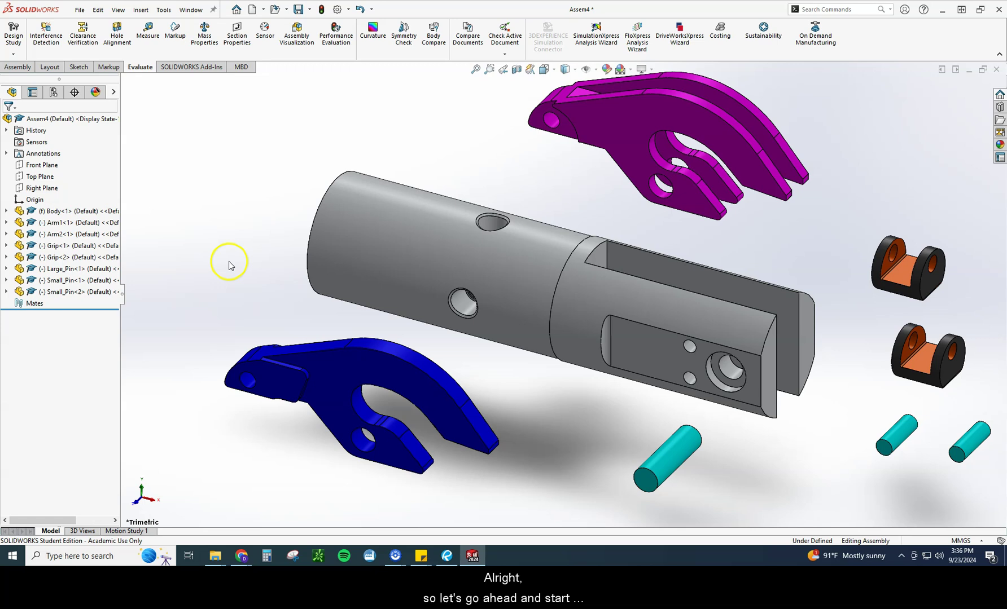
scroll(564, 316, up, 3)
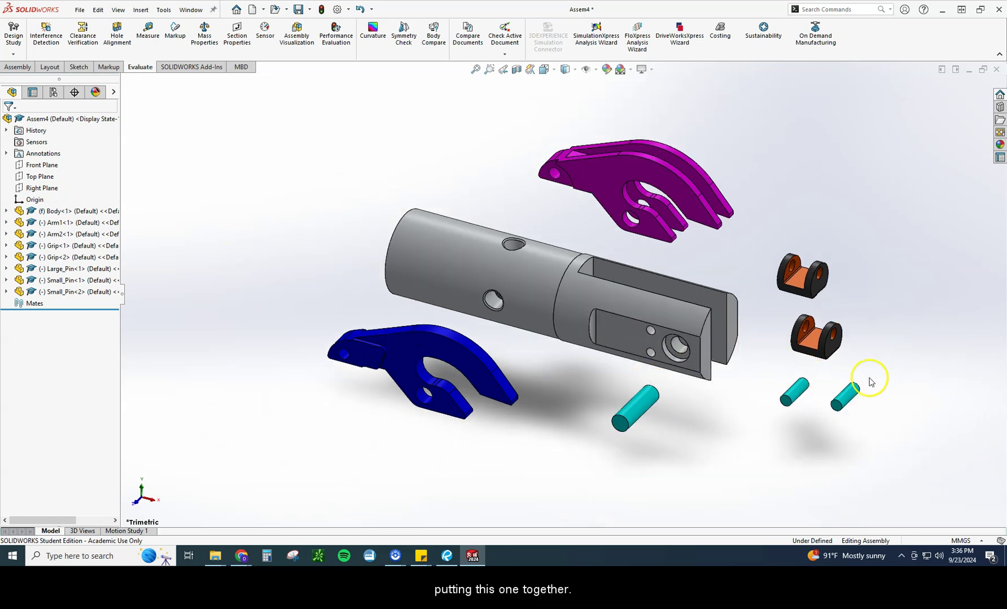
click(474, 557)
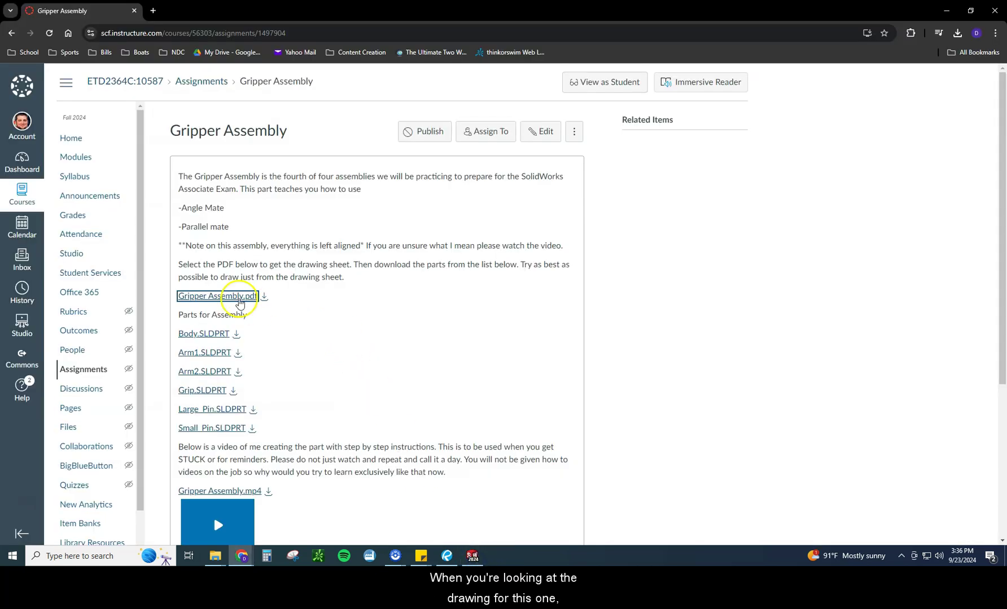
click(240, 296)
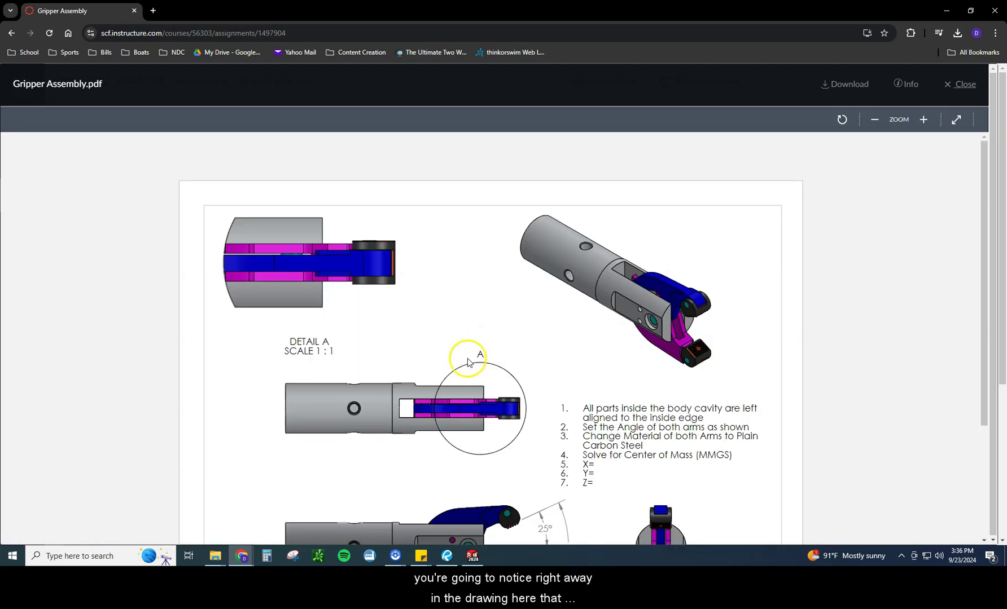
scroll(667, 384, down, 2)
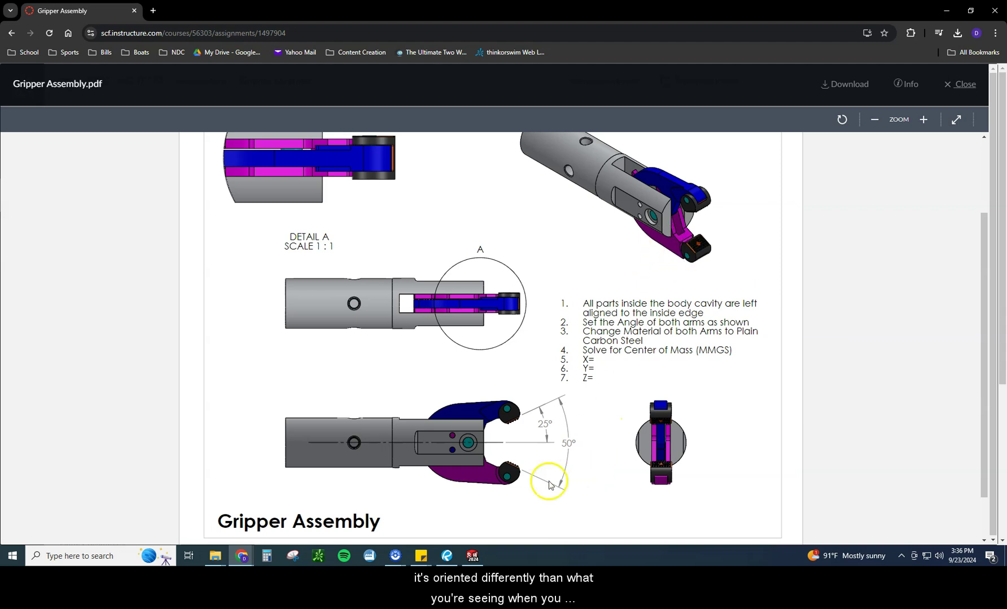
click(473, 556)
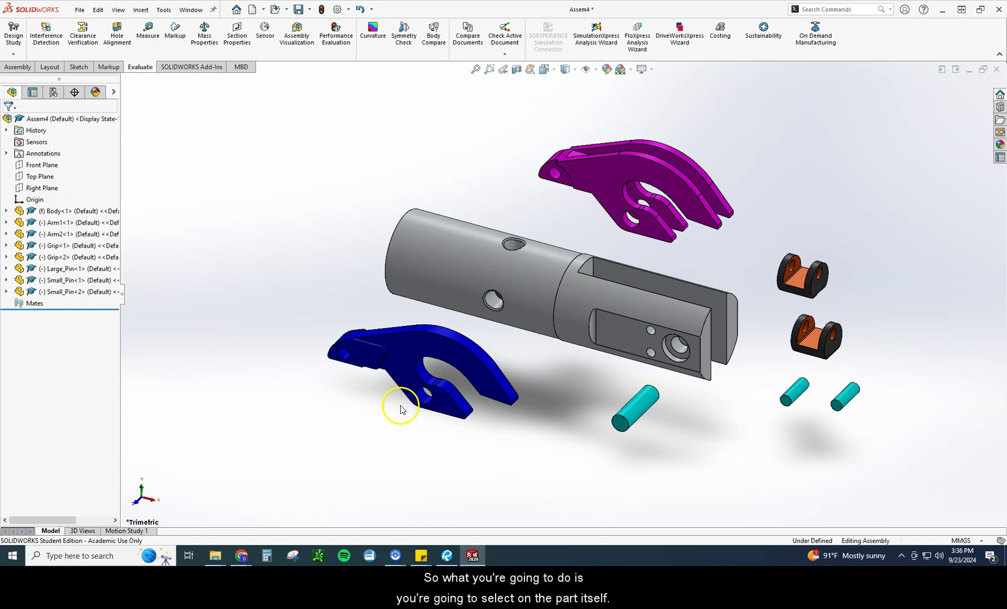
Select the blue Arm1 and start Rotate Component from the Move Component dropdown
click(402, 382)
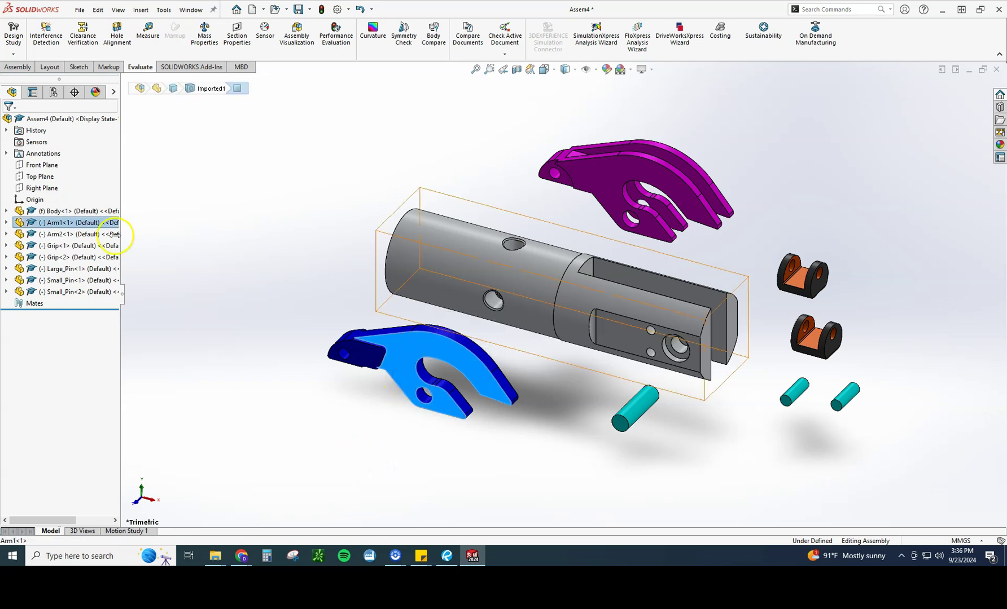
click(14, 70)
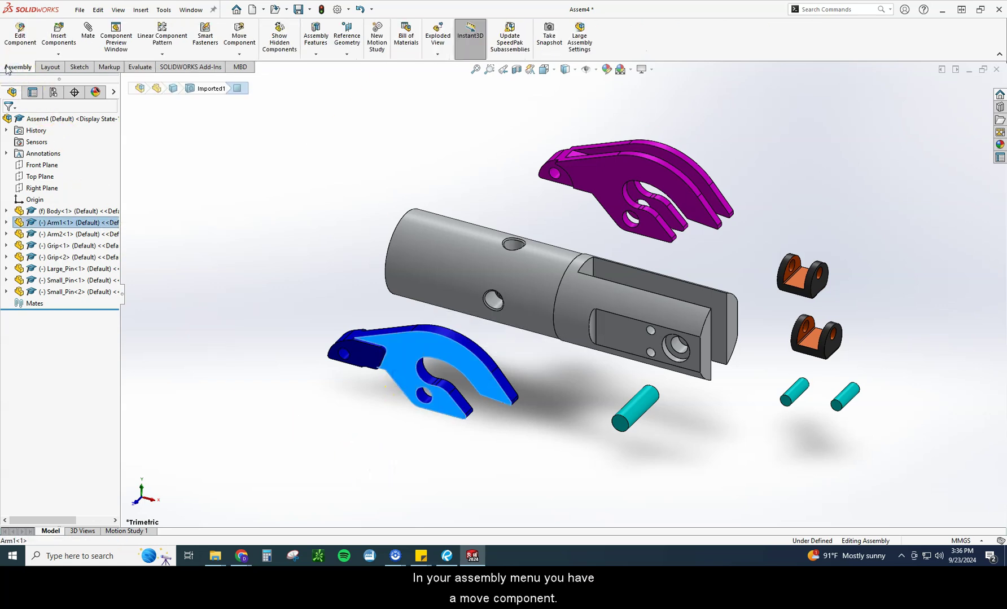
click(246, 54)
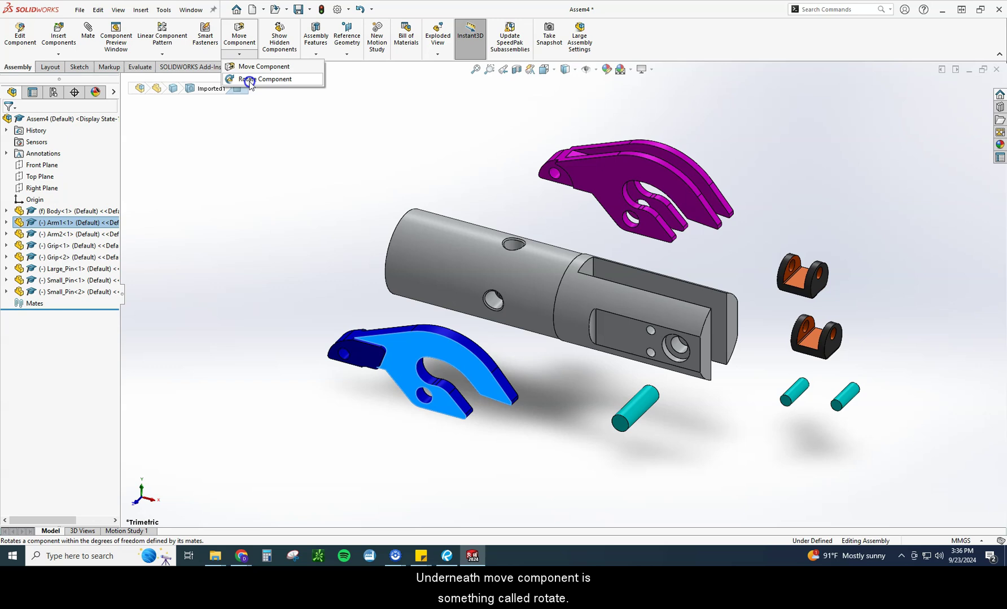
click(248, 79)
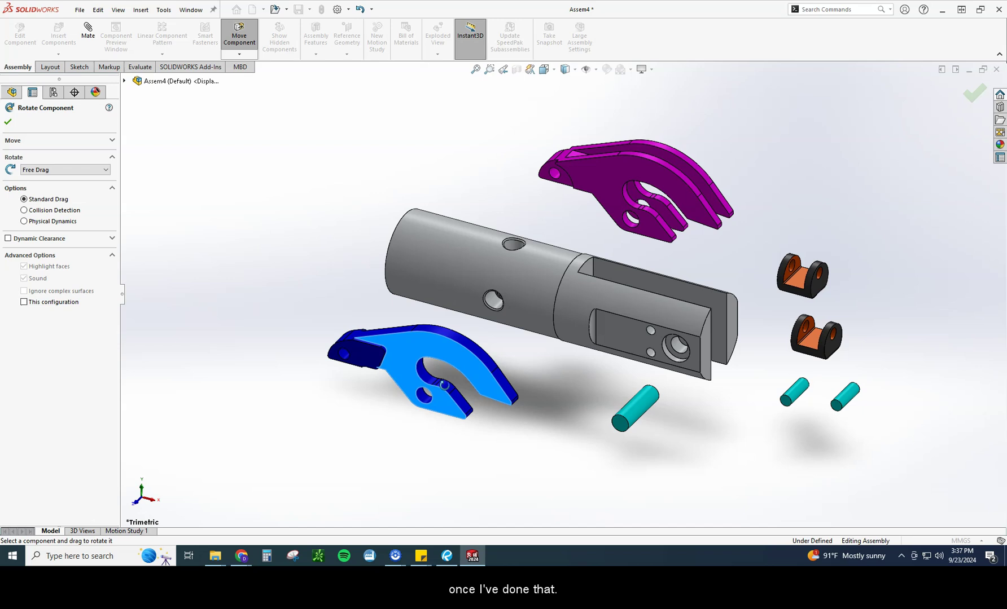
Rotate Arm1 By Delta XYZ in 90° ΔY steps until it lies right of the body
click(33, 171)
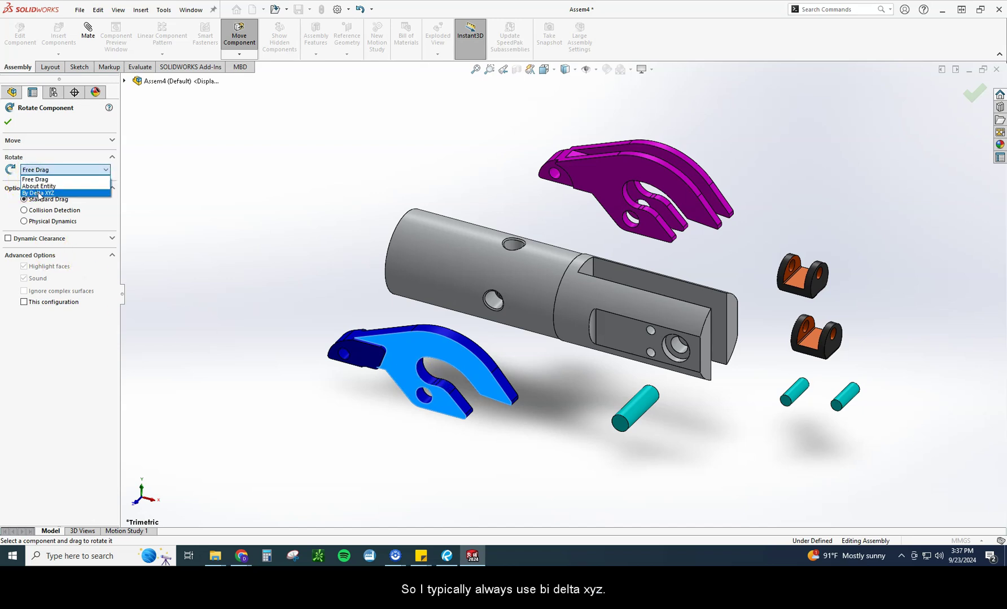
click(40, 193)
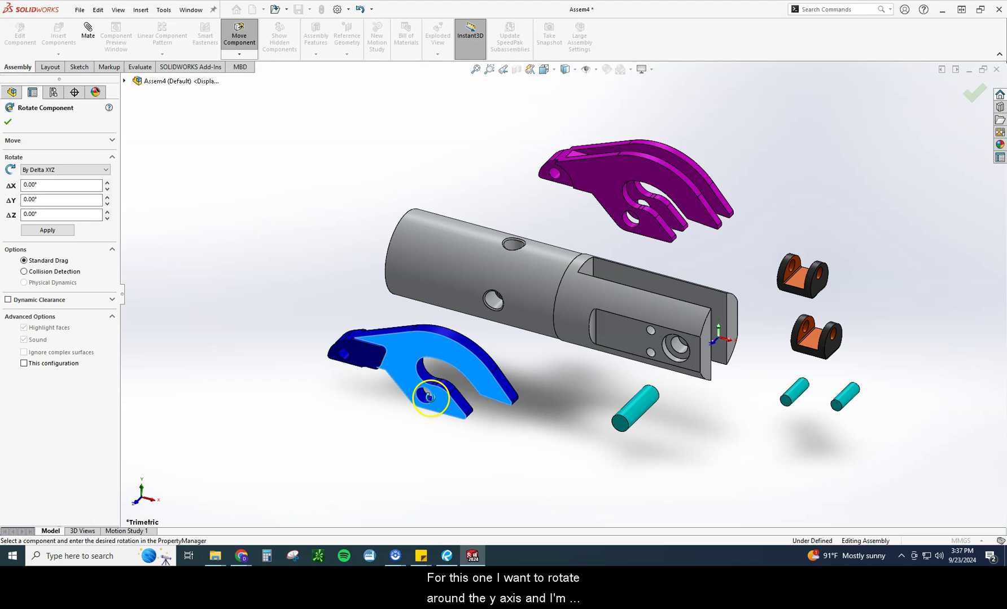
click(24, 199)
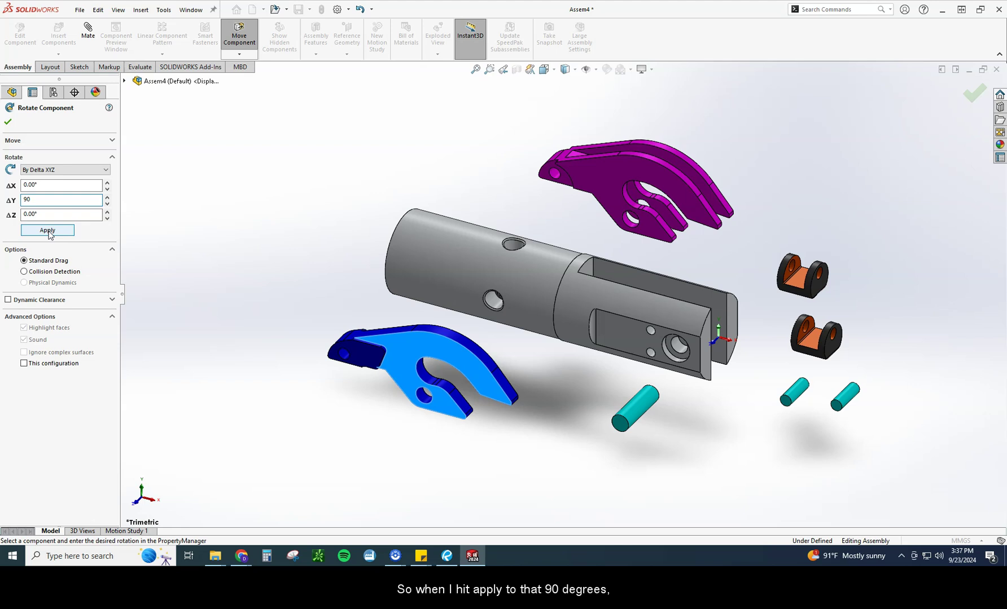
click(48, 230)
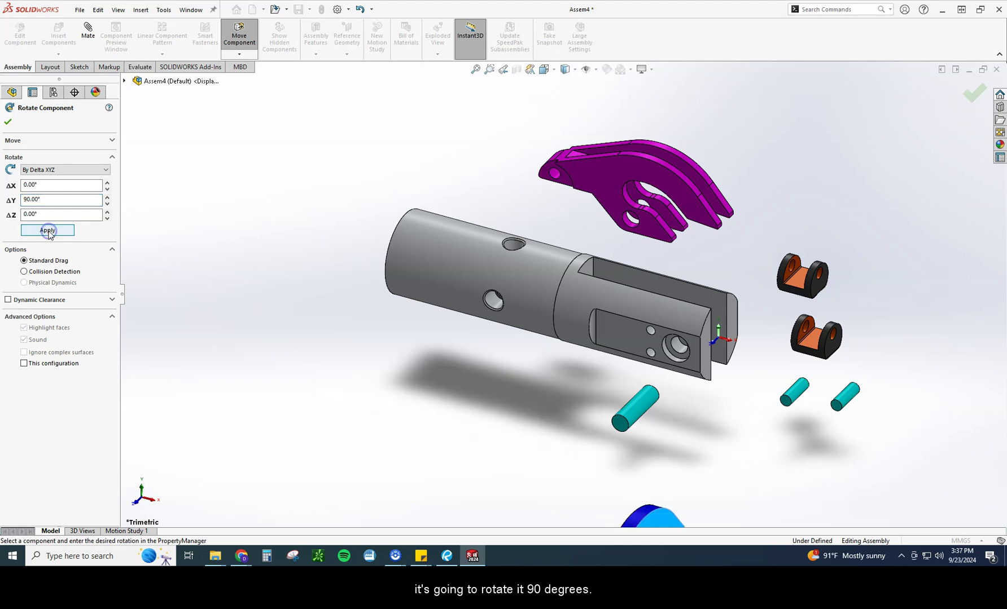
scroll(587, 403, up, 3)
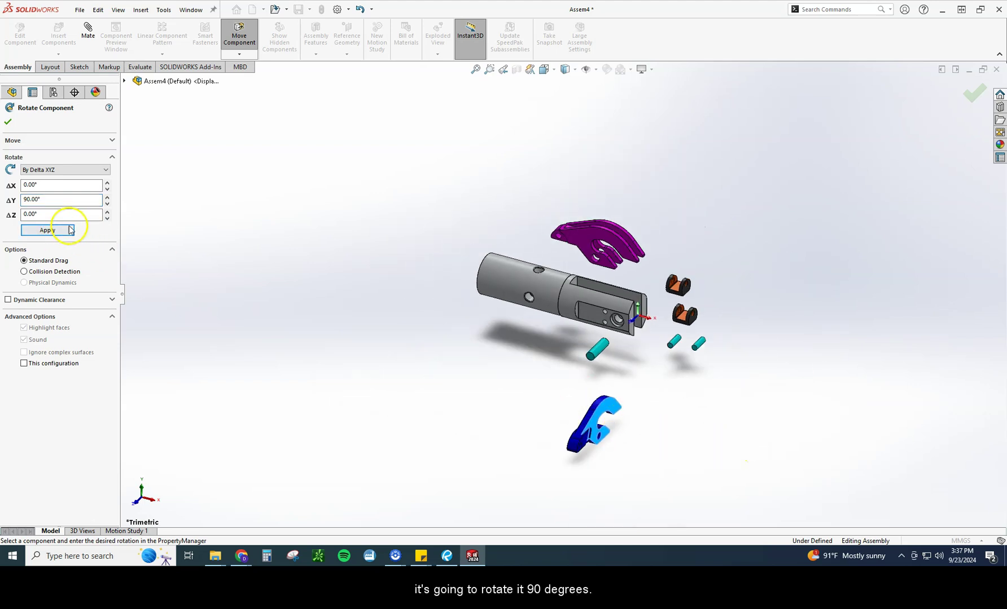
click(47, 230)
click(63, 232)
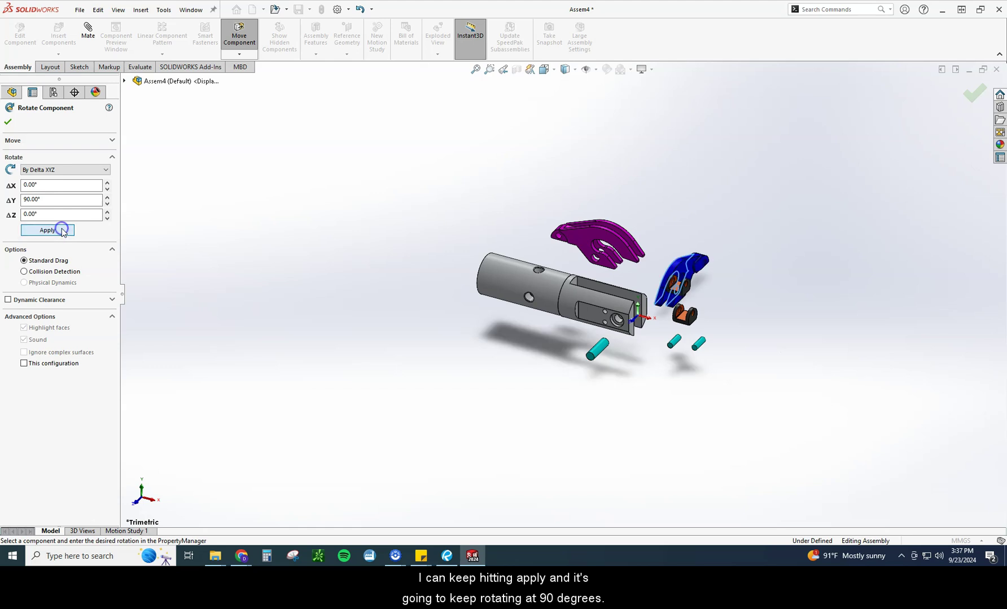
click(63, 231)
click(64, 231)
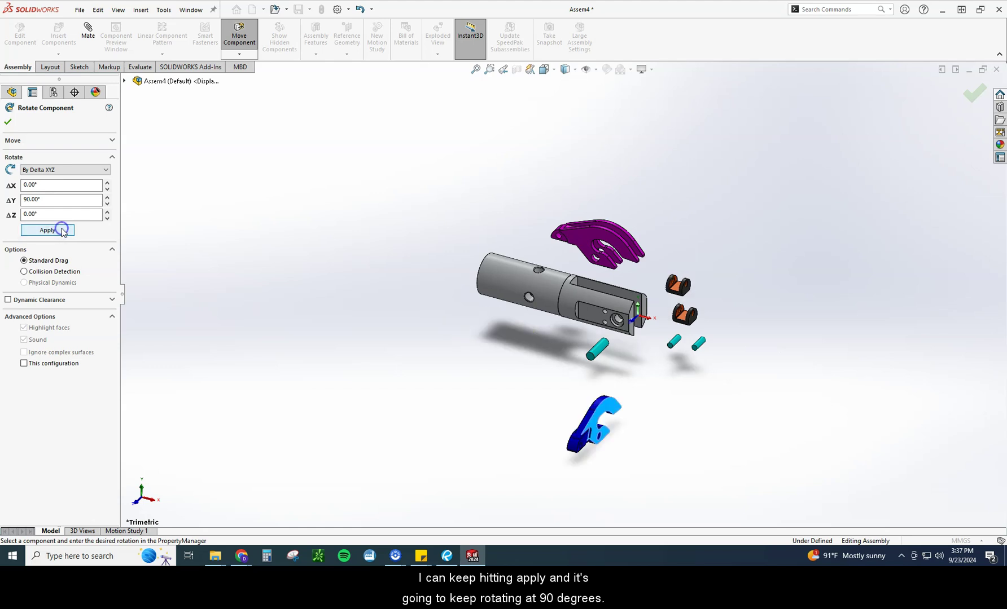
click(62, 230)
click(730, 424)
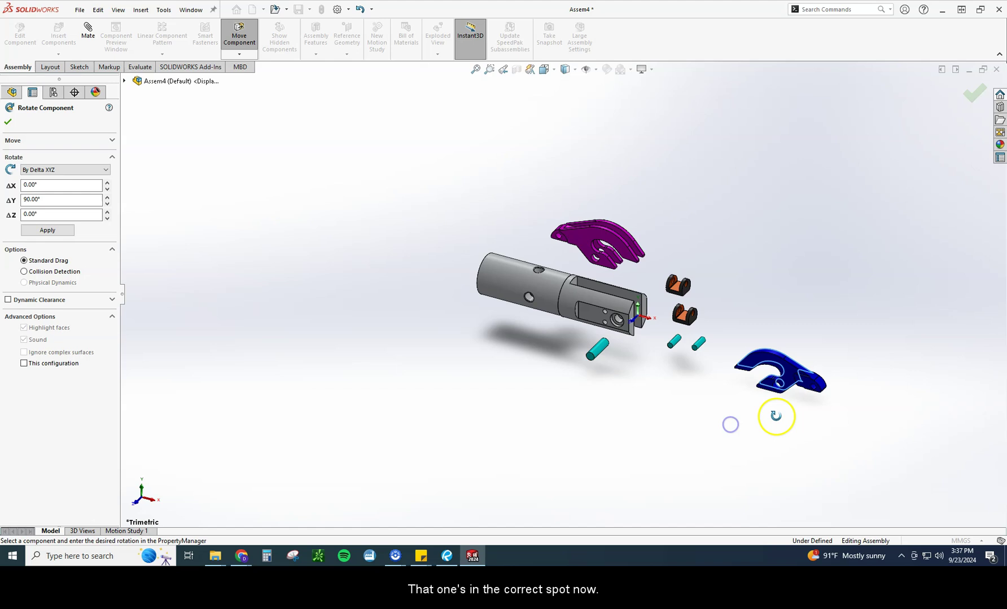
click(8, 122)
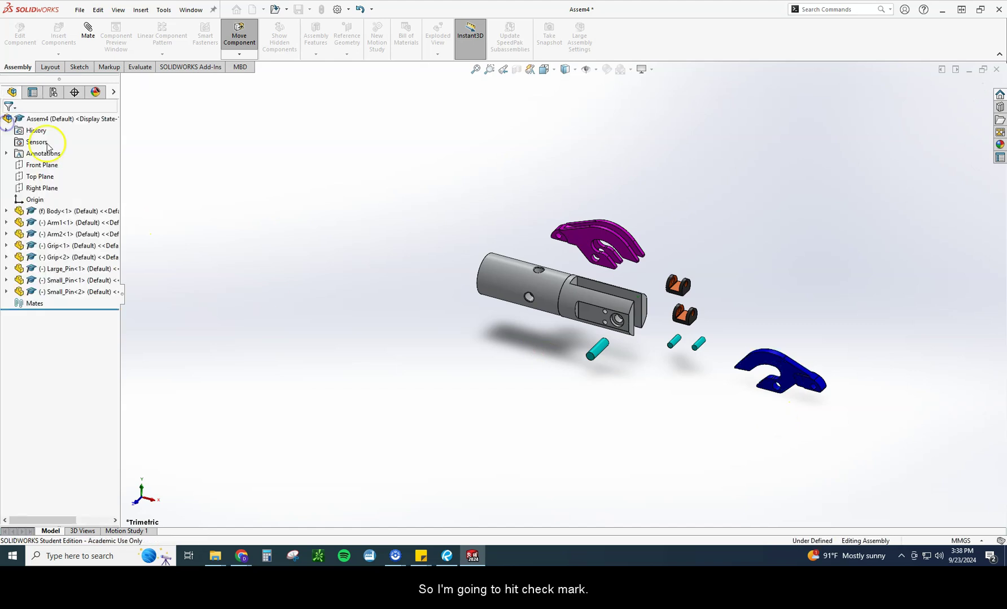
Select the magenta Arm2 and rotate it 180° about Y using By Delta XYZ
click(592, 248)
scroll(649, 276, down, 1)
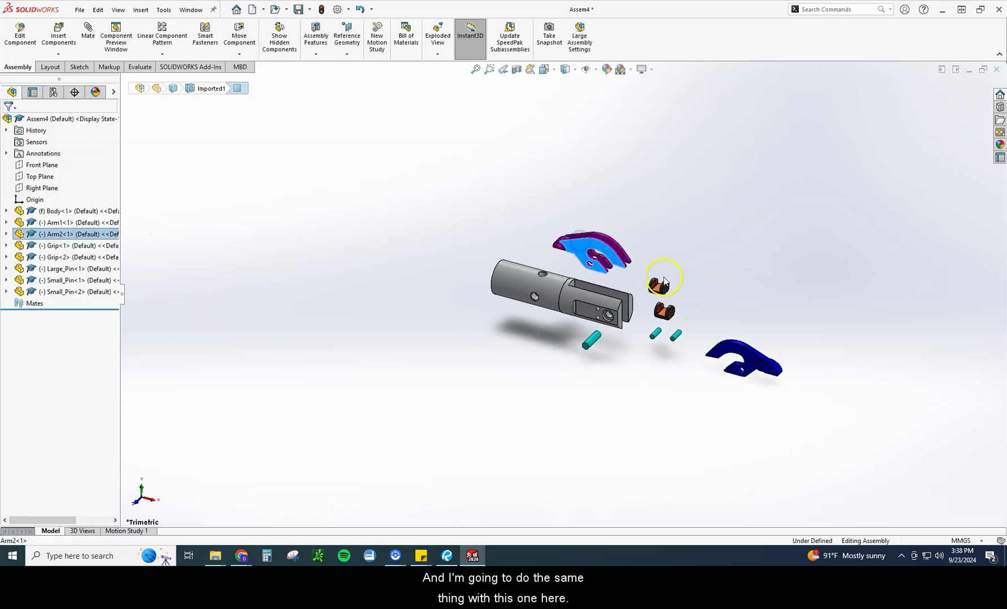
click(239, 55)
click(265, 78)
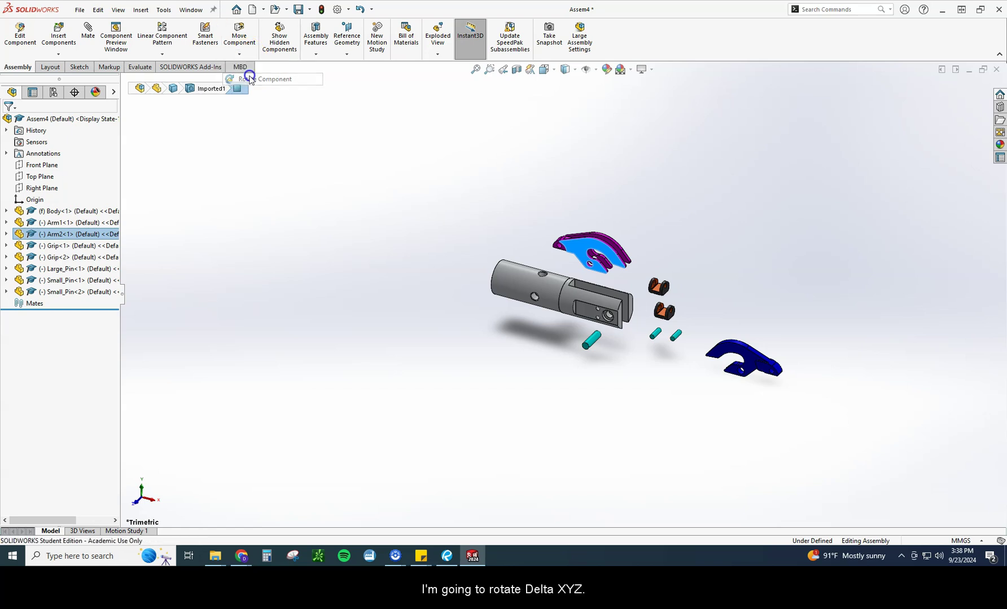
click(95, 171)
click(50, 195)
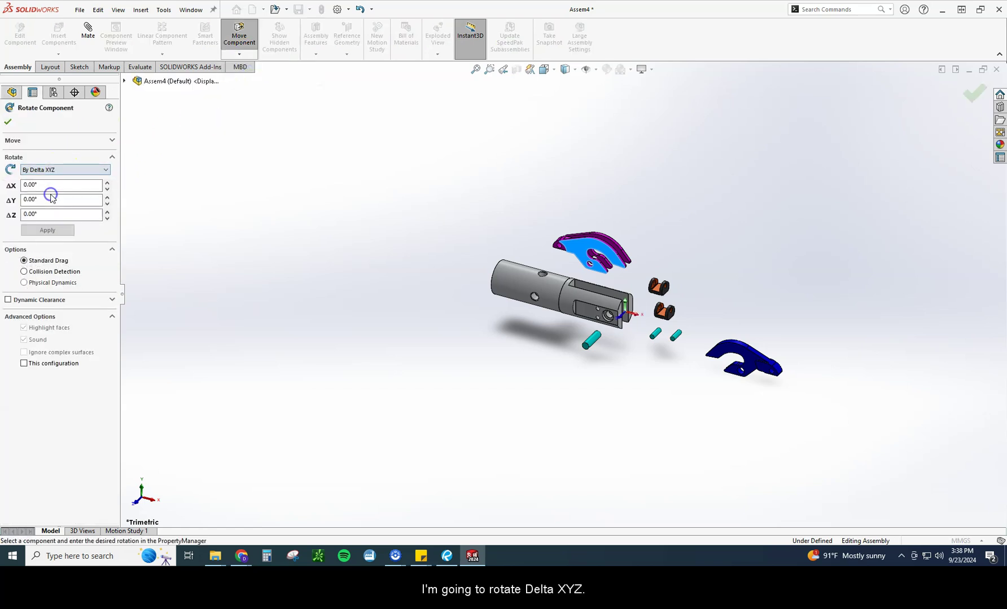
double_click(45, 200)
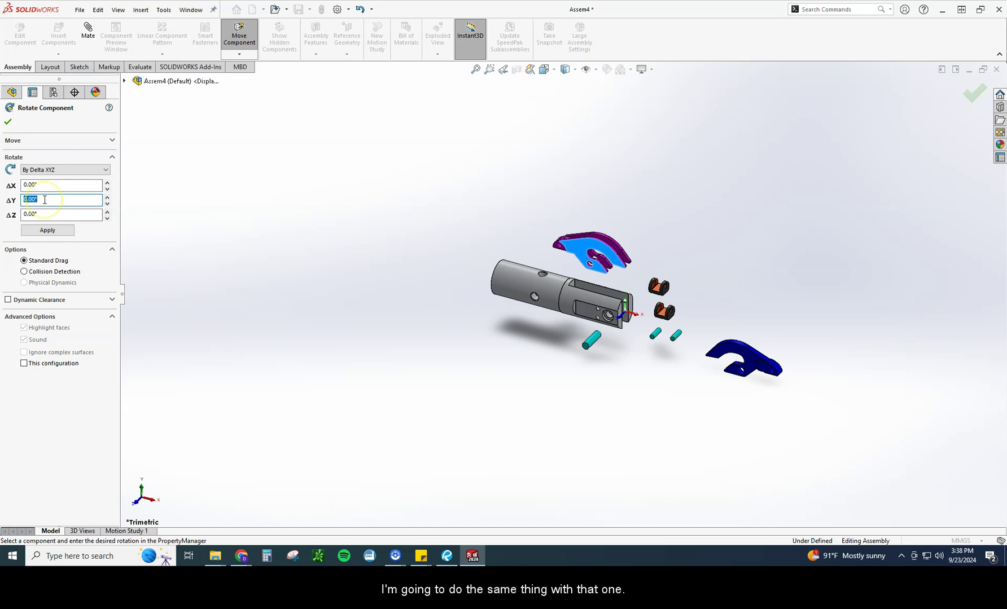
text(180)
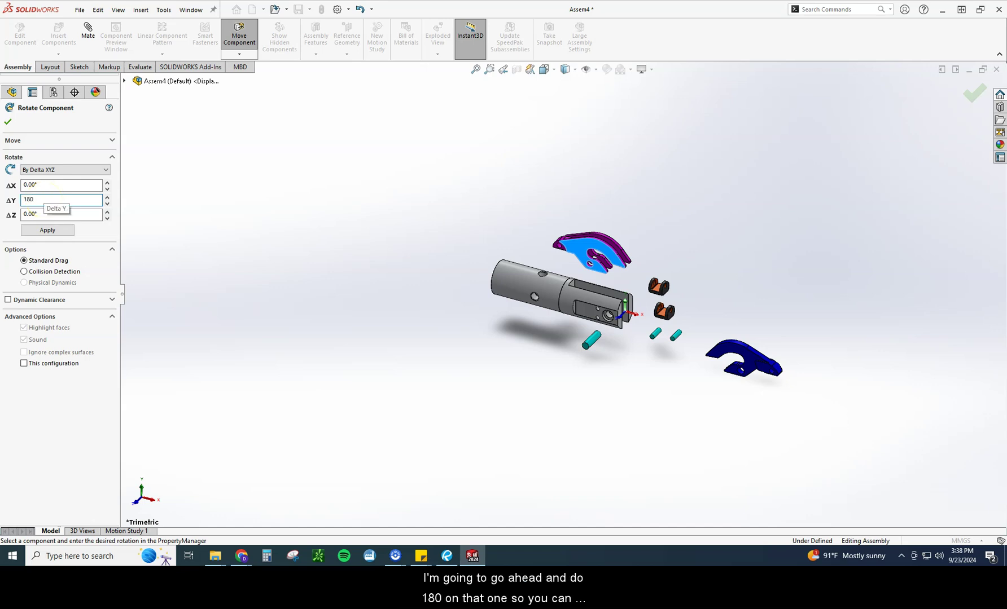
click(48, 229)
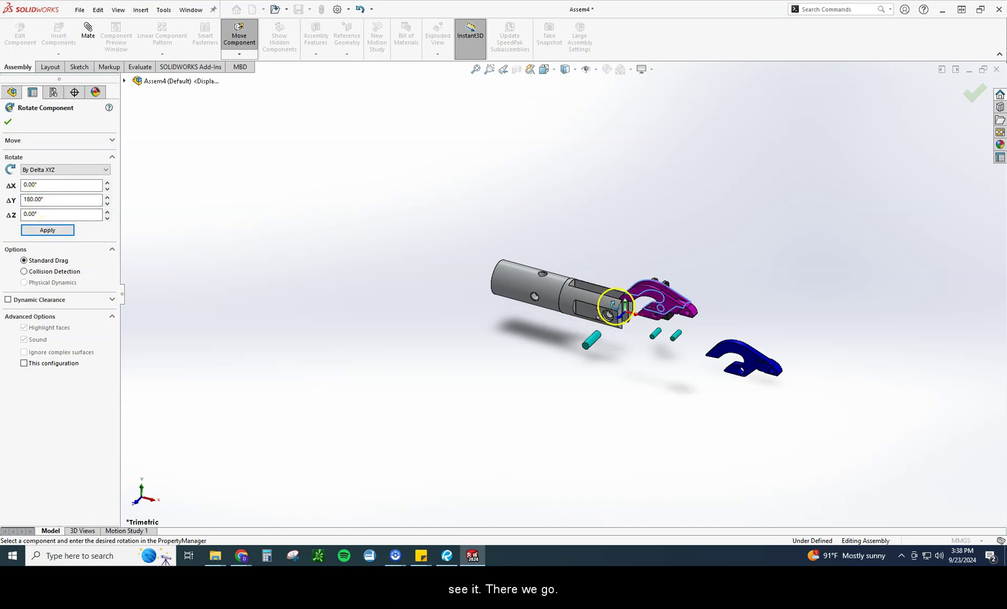
Inspect the flipped arm, reset the ΔY angle to 0 and set up X rotation
middle_drag(611, 301, 656, 331)
scroll(656, 331, down, 5)
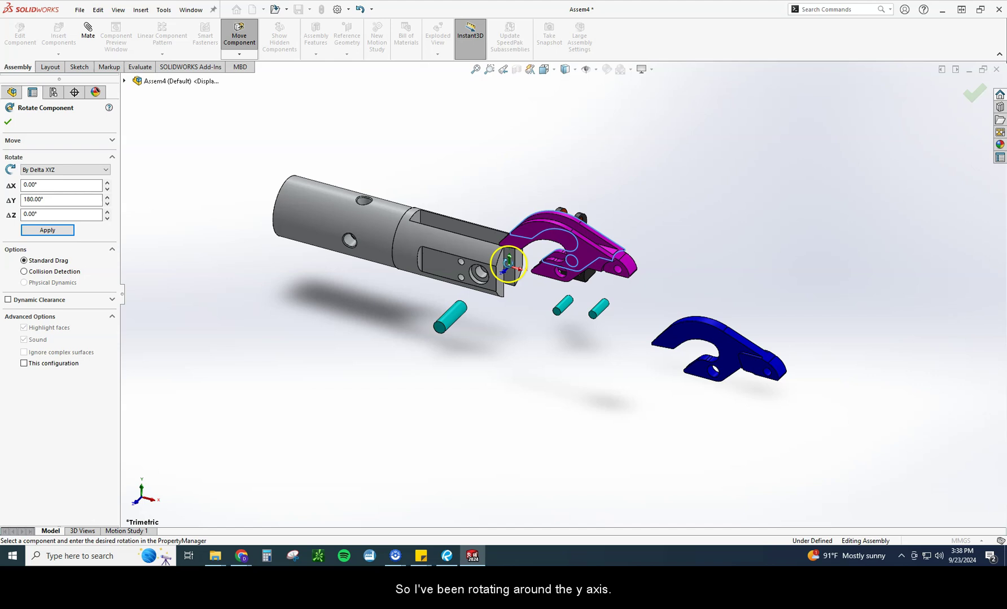
double_click(65, 199)
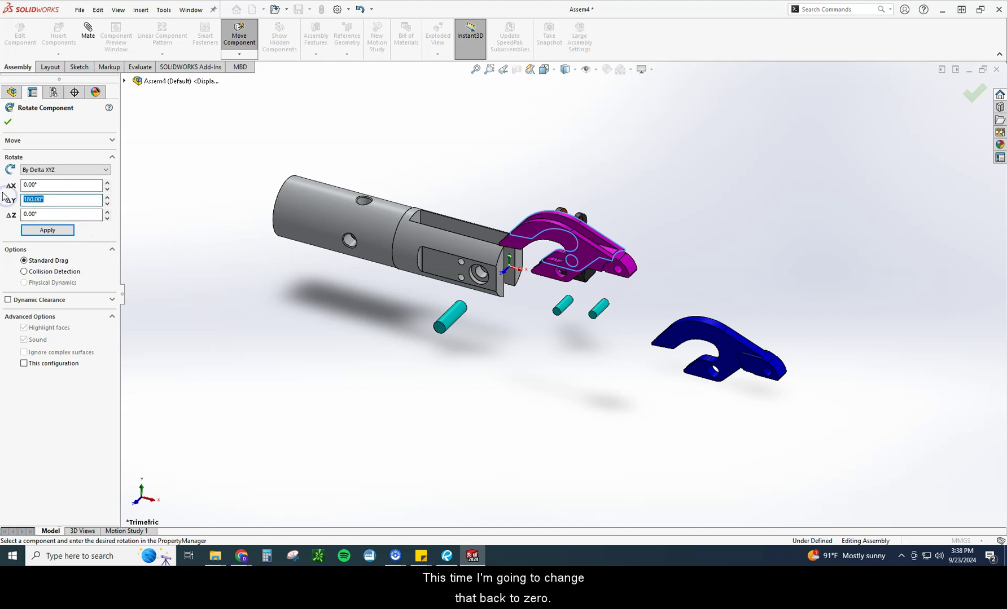
click(46, 187)
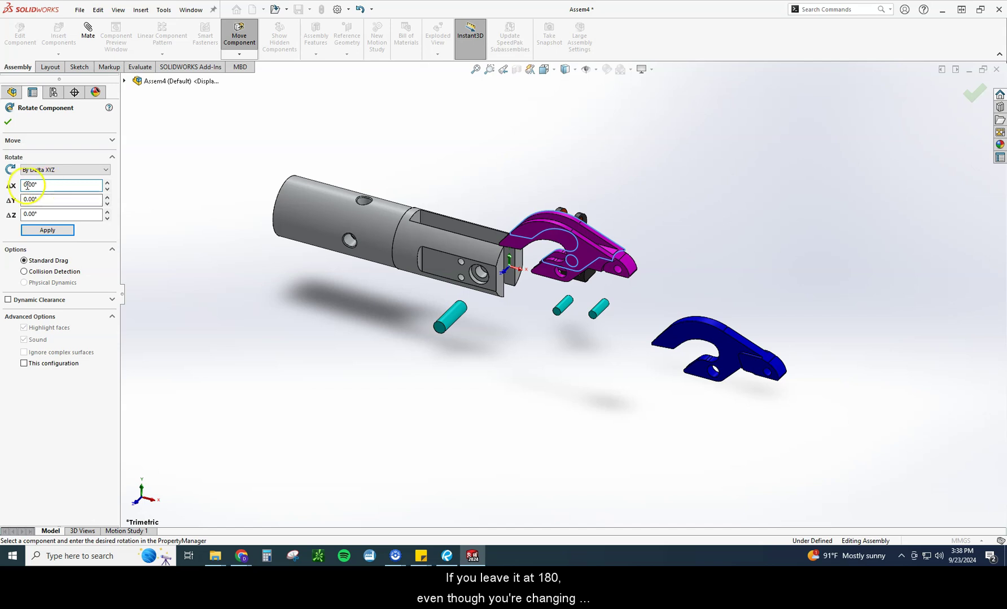
click(38, 229)
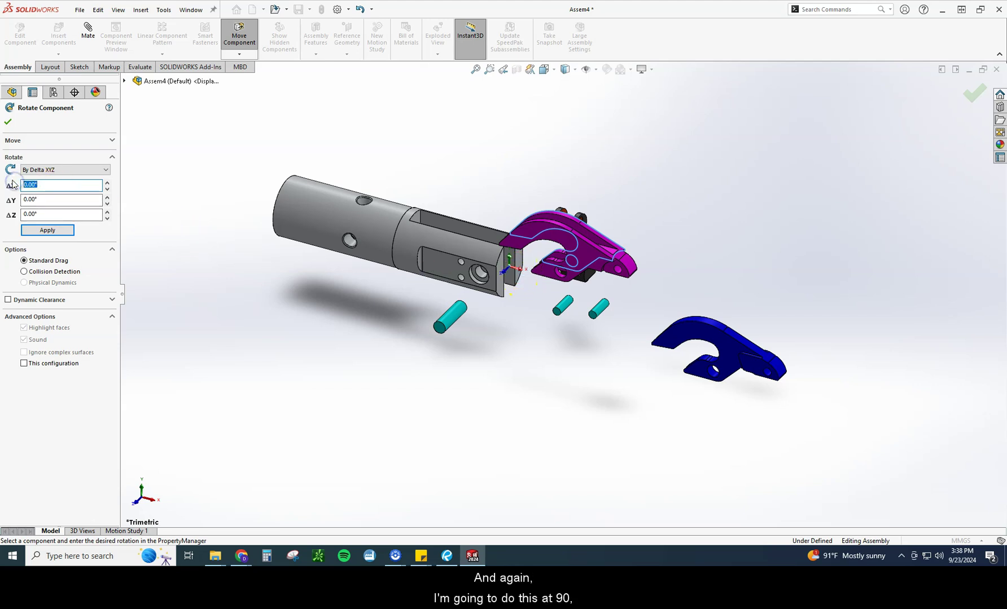
Apply 90° X rotations until Arm2 lies flat beside the blue arm, then close rotation
click(45, 231)
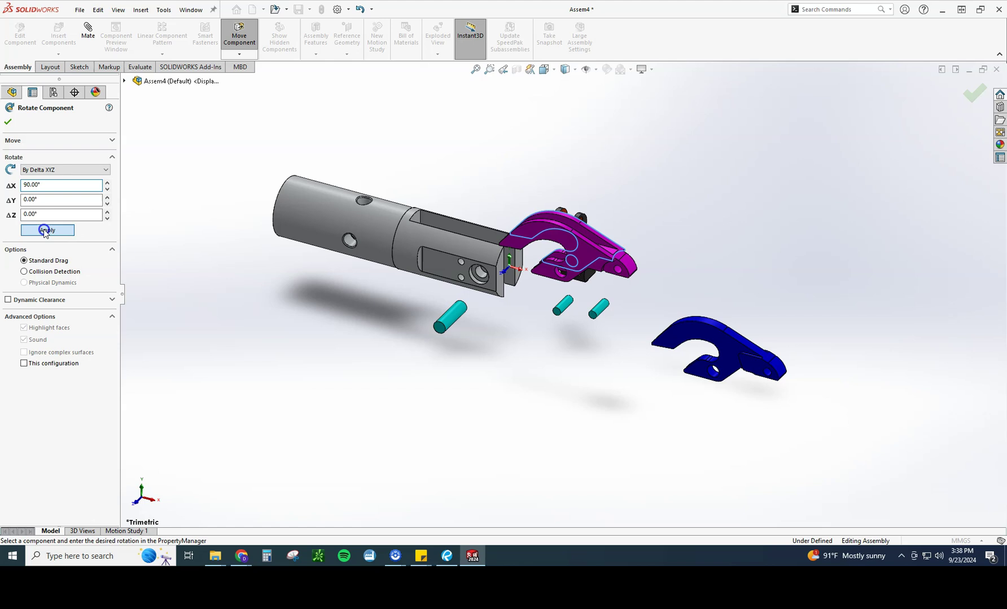
click(45, 230)
click(45, 231)
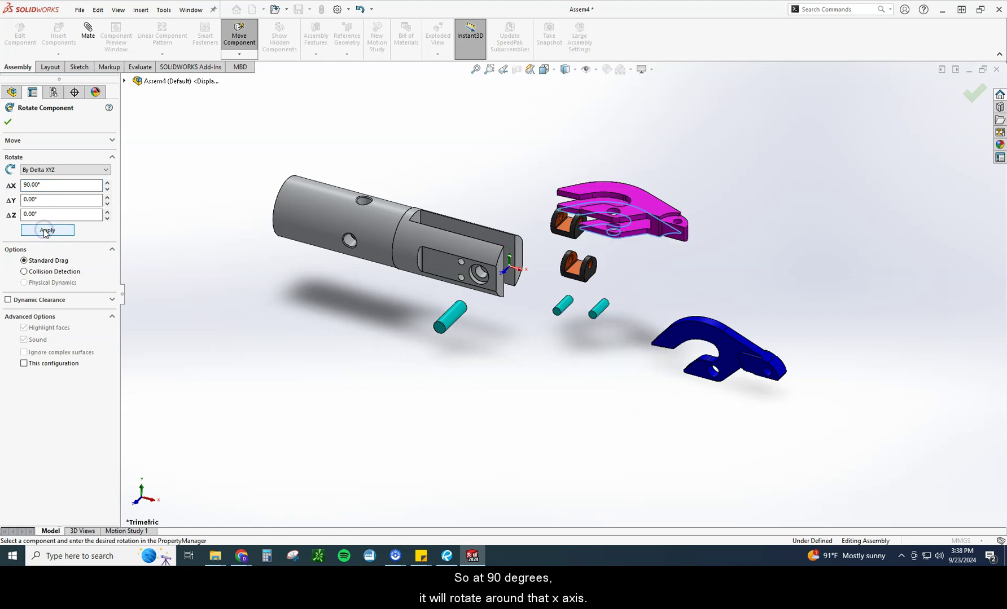
click(45, 231)
click(45, 230)
click(45, 231)
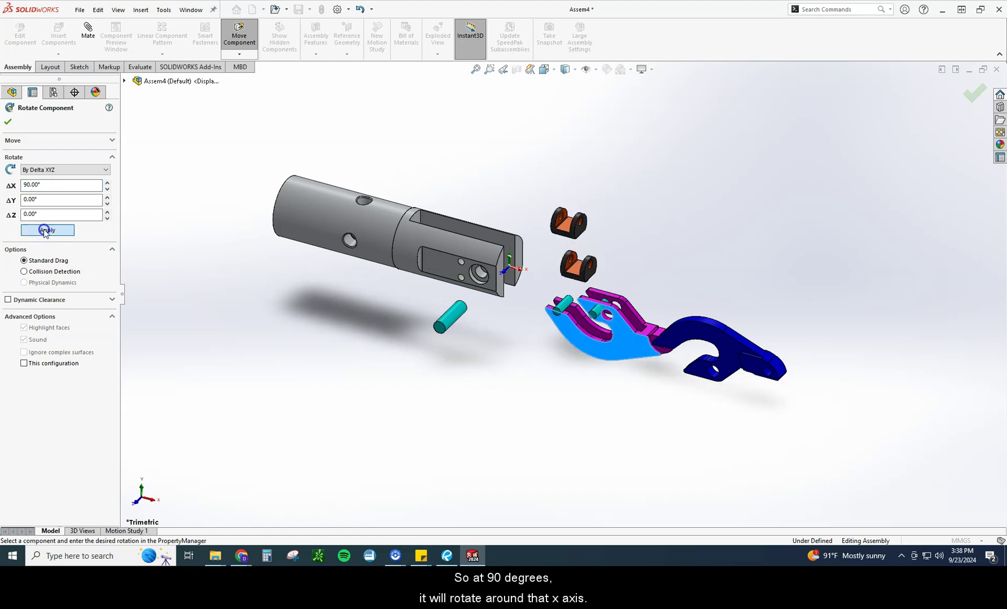
click(45, 231)
click(45, 230)
click(45, 230)
click(45, 231)
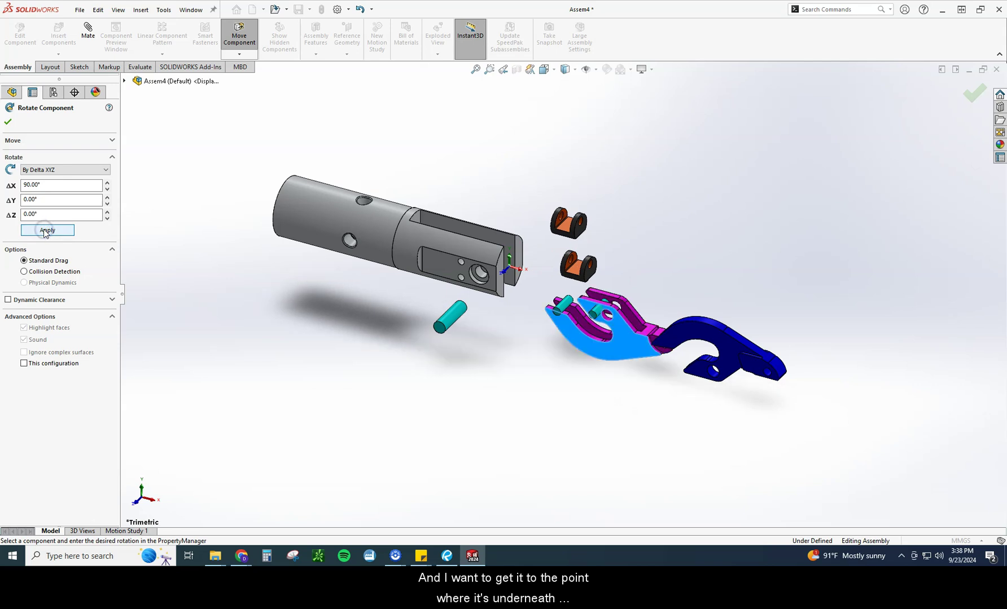
click(8, 121)
scroll(615, 424, up, 2)
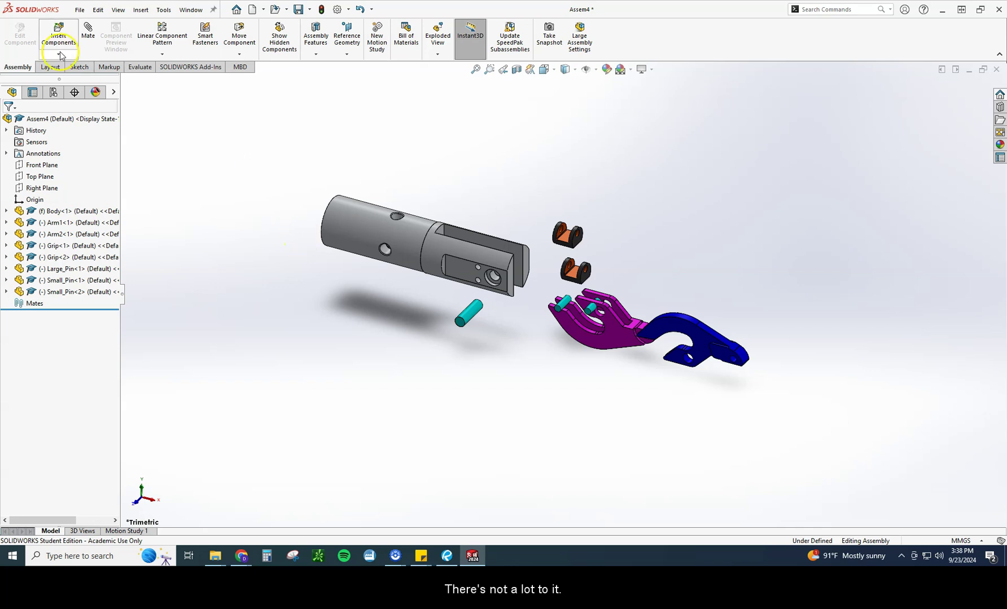
Add a Concentric mate between Arm2's hole and the Body's hole
click(85, 37)
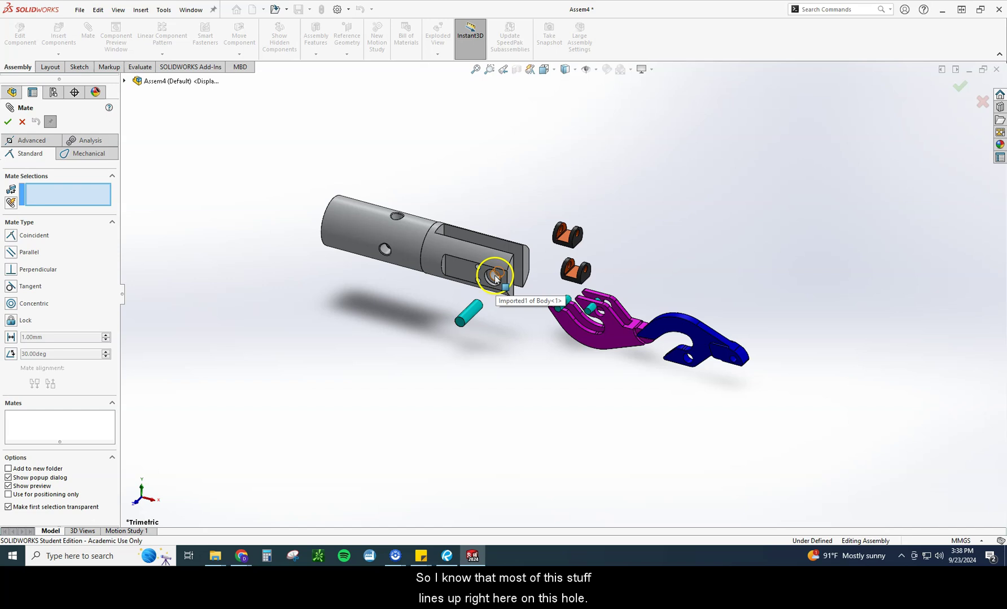
scroll(674, 367, down, 4)
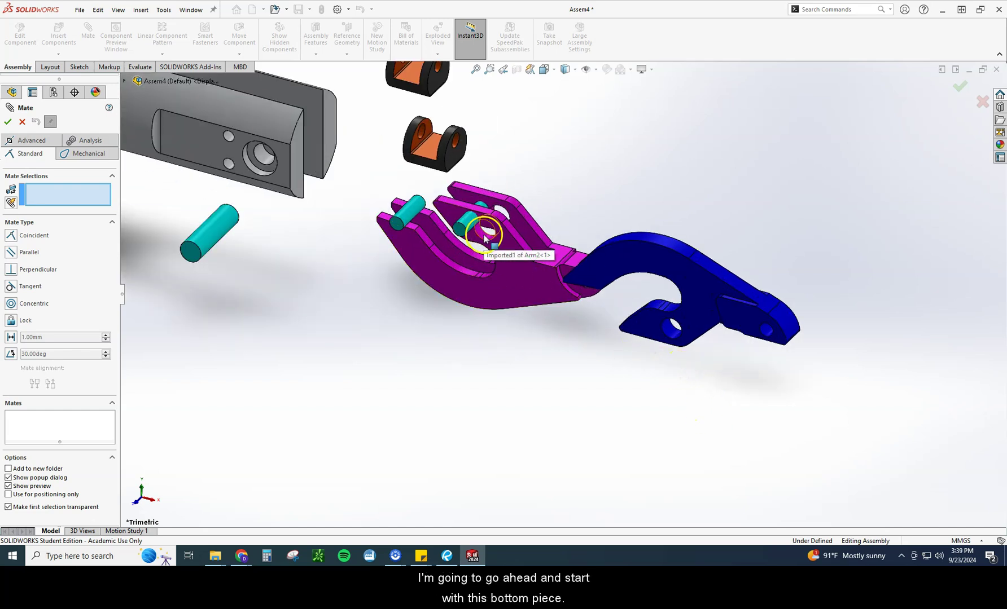
click(484, 235)
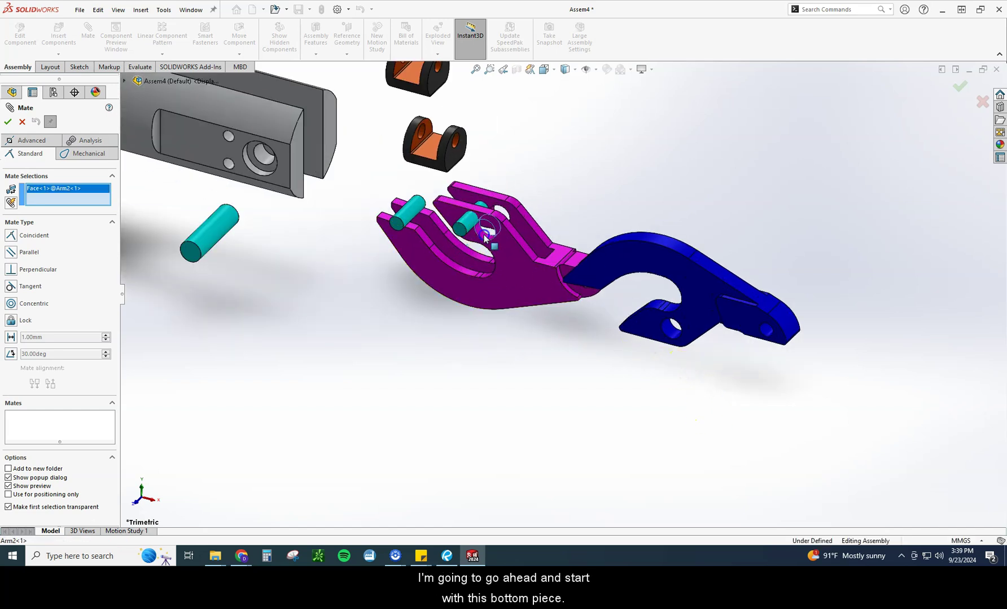
click(260, 158)
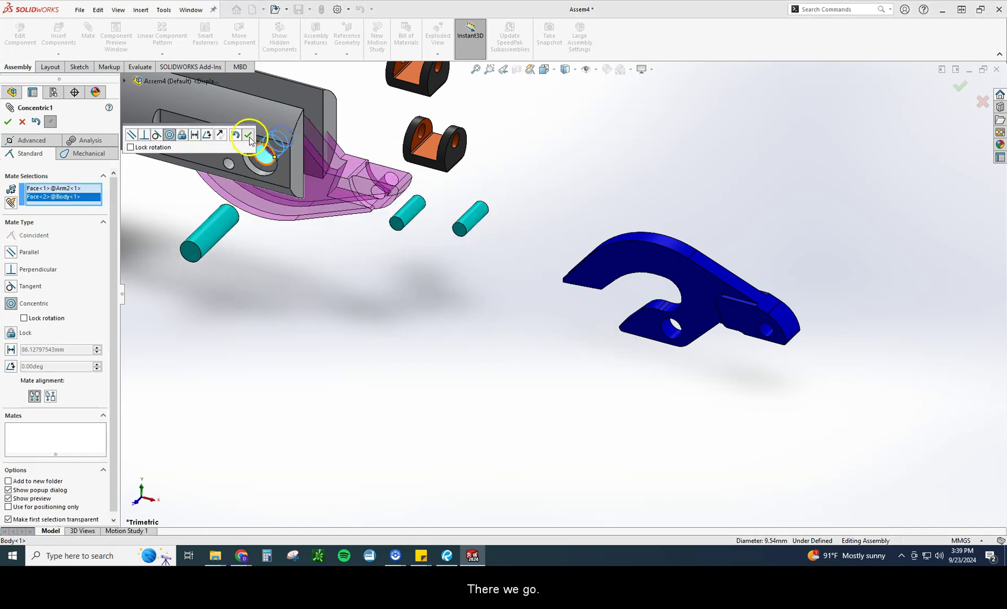
click(249, 136)
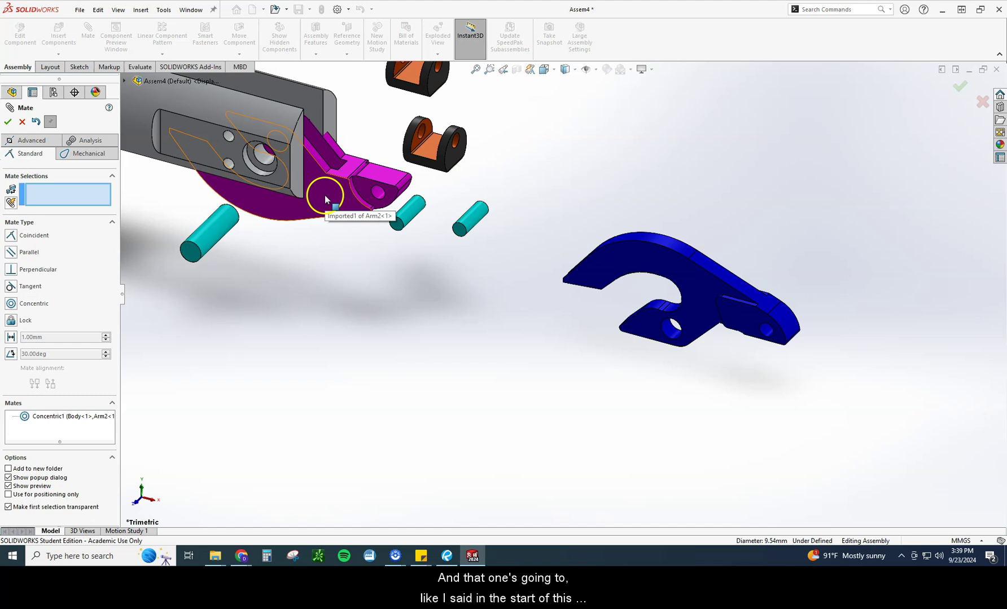
Mate Arm2's side face coincident to the Body's inner wall and swing the arm to test
scroll(366, 299, down, 5)
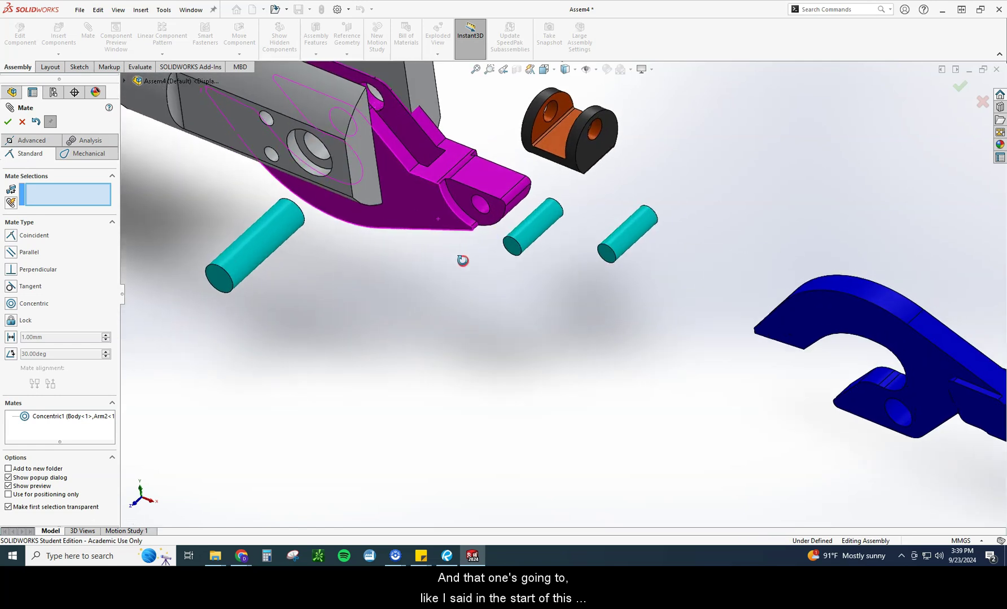
middle_drag(462, 260, 444, 281)
click(422, 202)
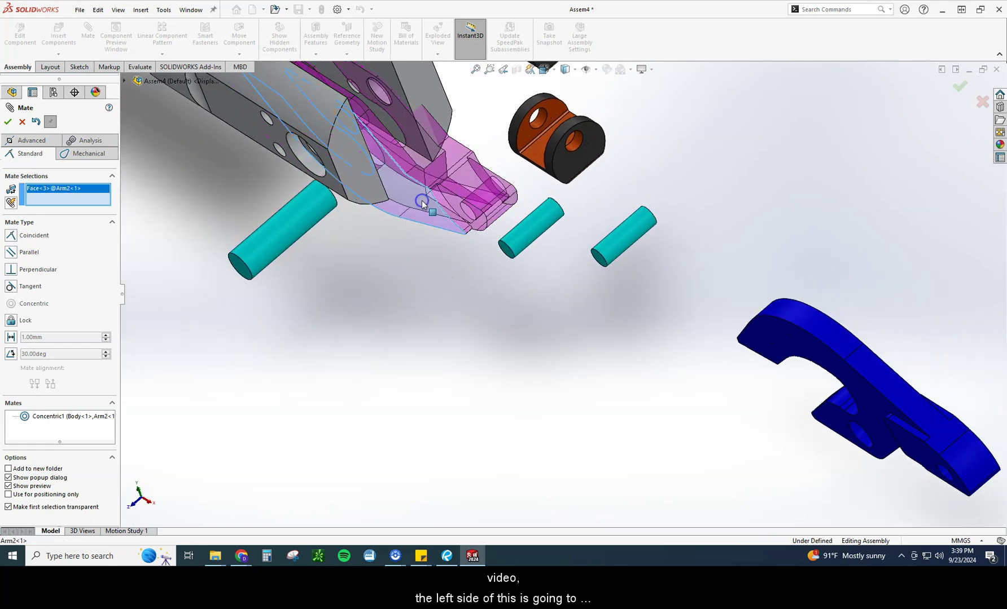
middle_drag(422, 245, 390, 278)
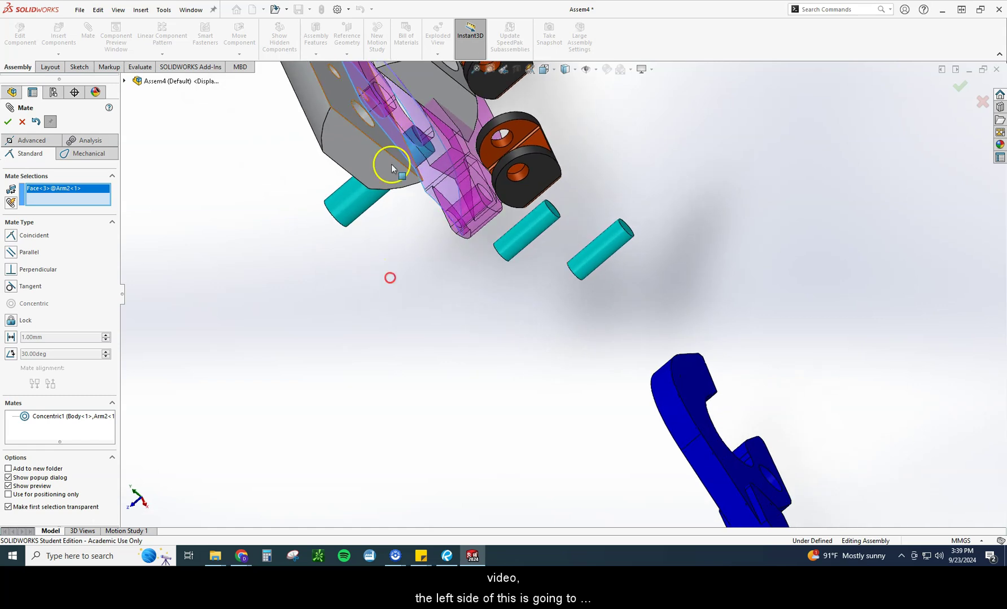
click(340, 104)
click(327, 83)
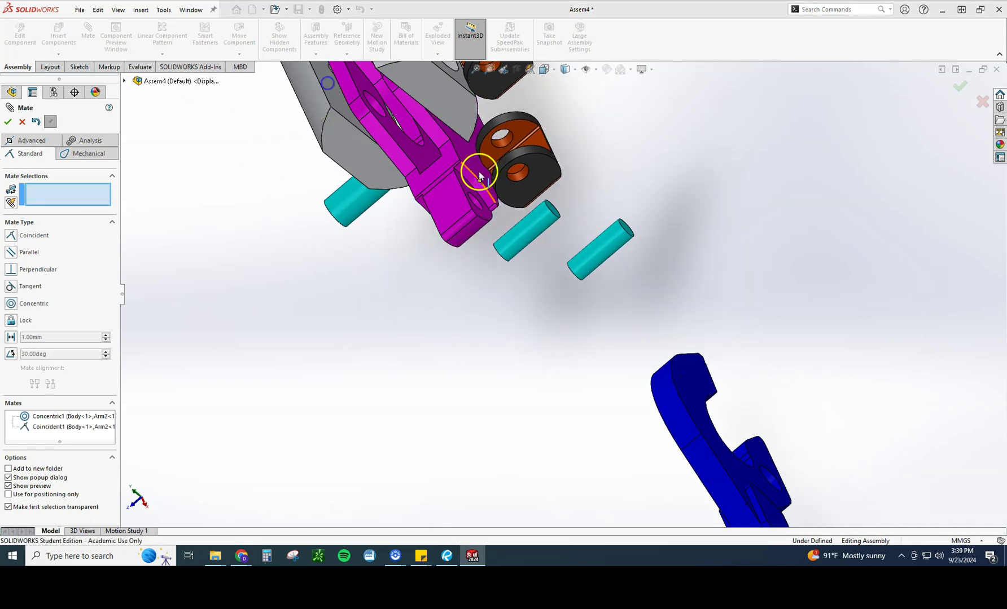
middle_drag(479, 175, 519, 106)
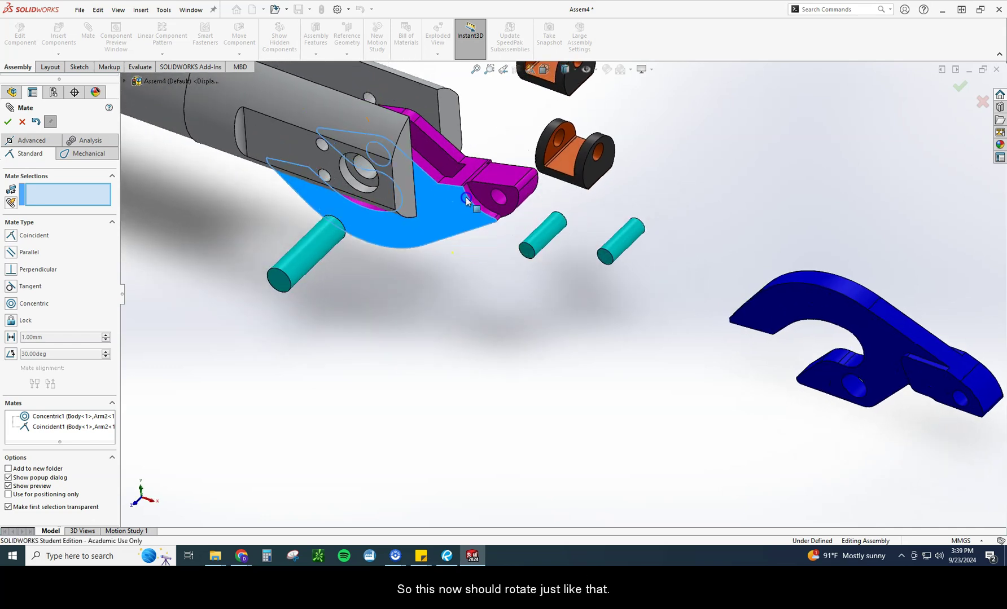
drag(466, 201, 555, 309)
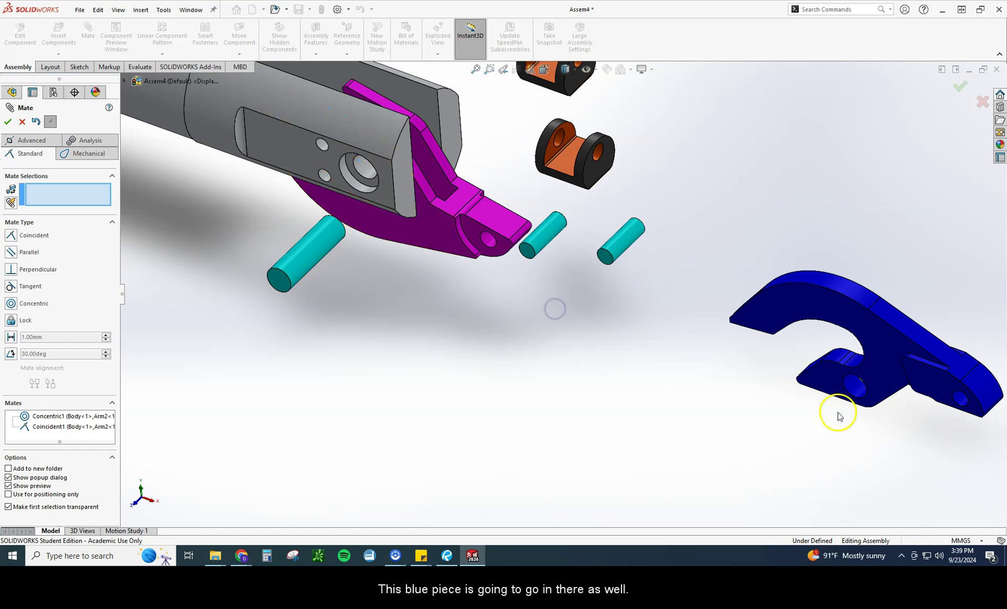
Add a Concentric mate between the blue Arm1's hole and the Body's hole
scroll(838, 416, down, 2)
click(829, 369)
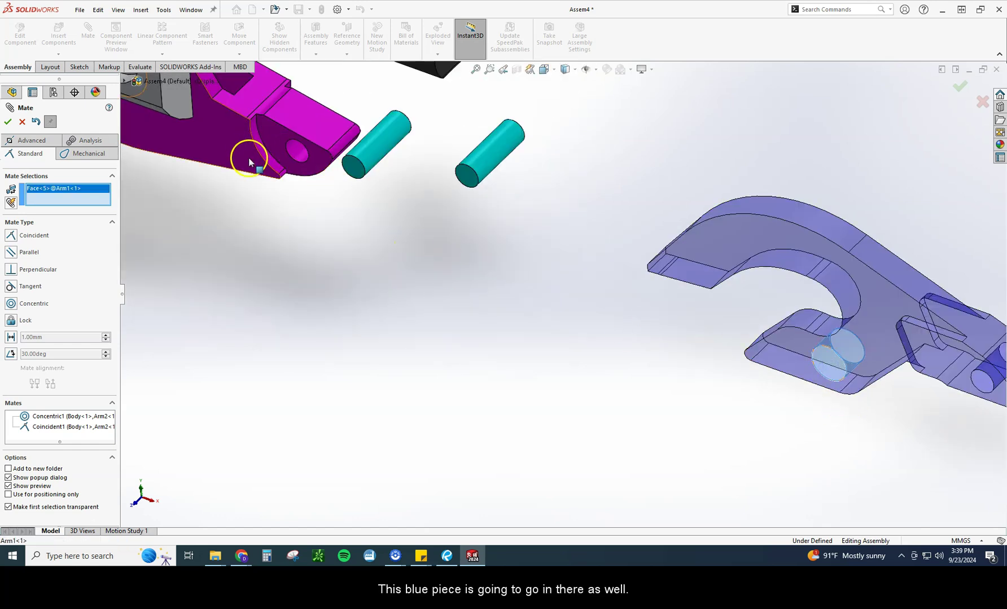
scroll(255, 157, up, 3)
scroll(263, 158, down, 3)
click(417, 206)
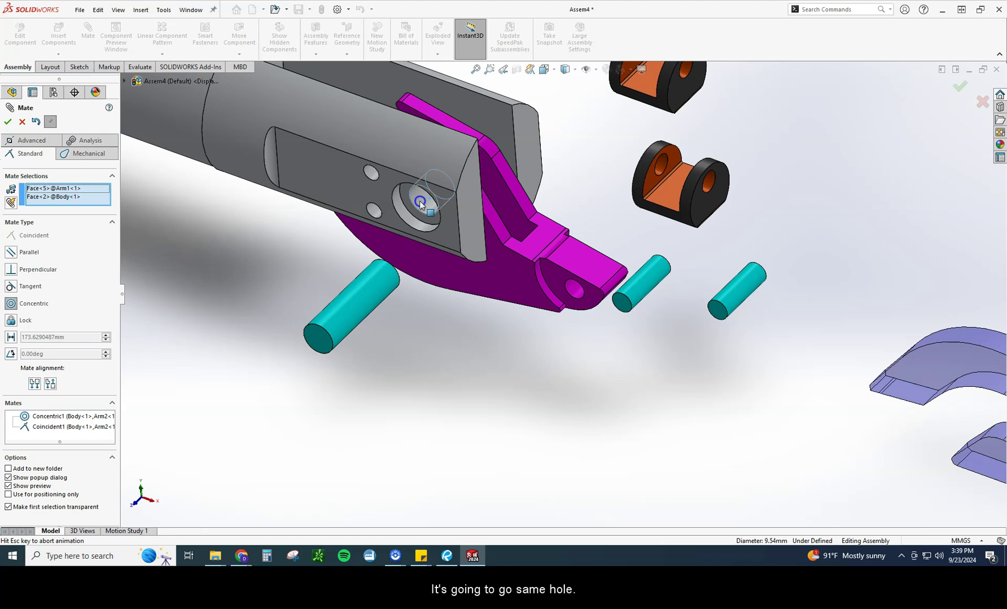
click(405, 191)
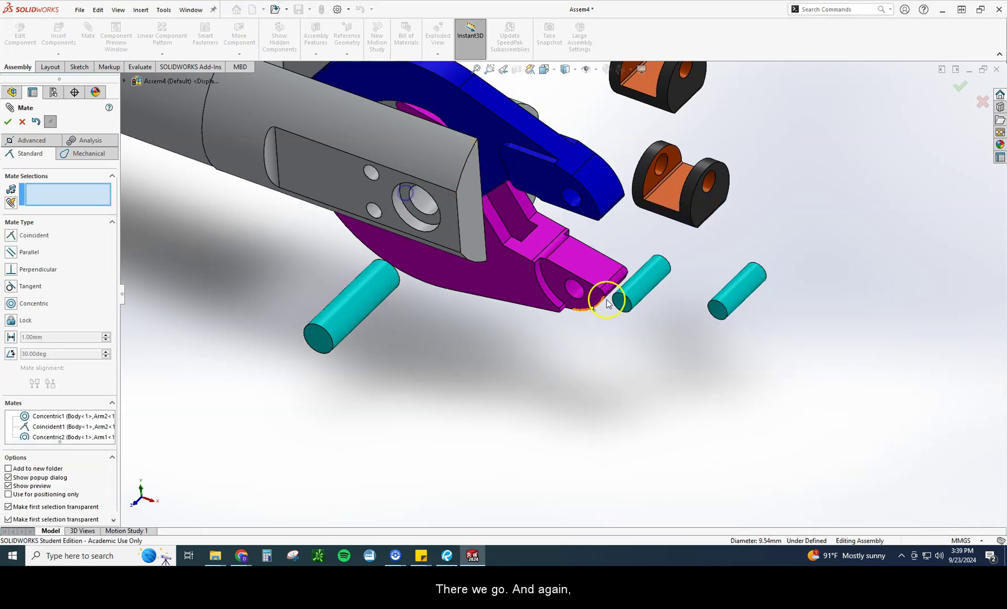
Mate Arm1's side face coincident against the magenta Arm2's face
click(486, 132)
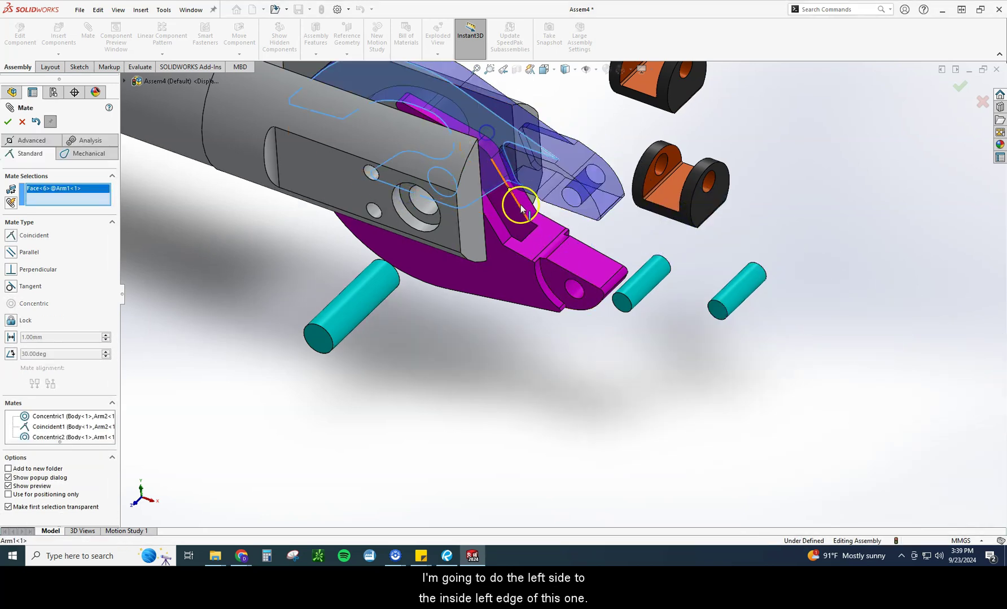
middle_drag(514, 201, 484, 214)
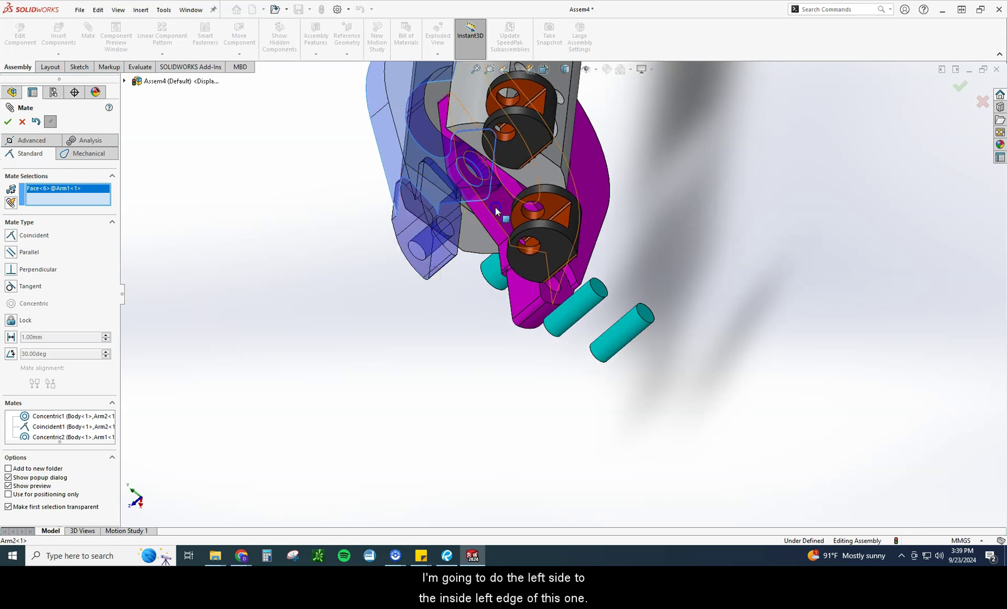
click(488, 206)
click(480, 184)
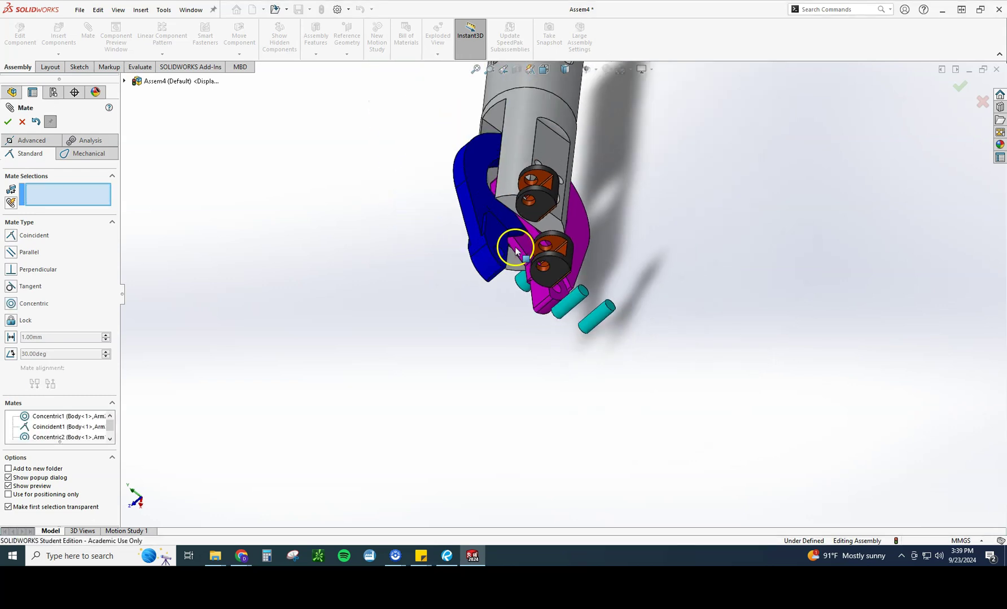
middle_drag(499, 231, 433, 208)
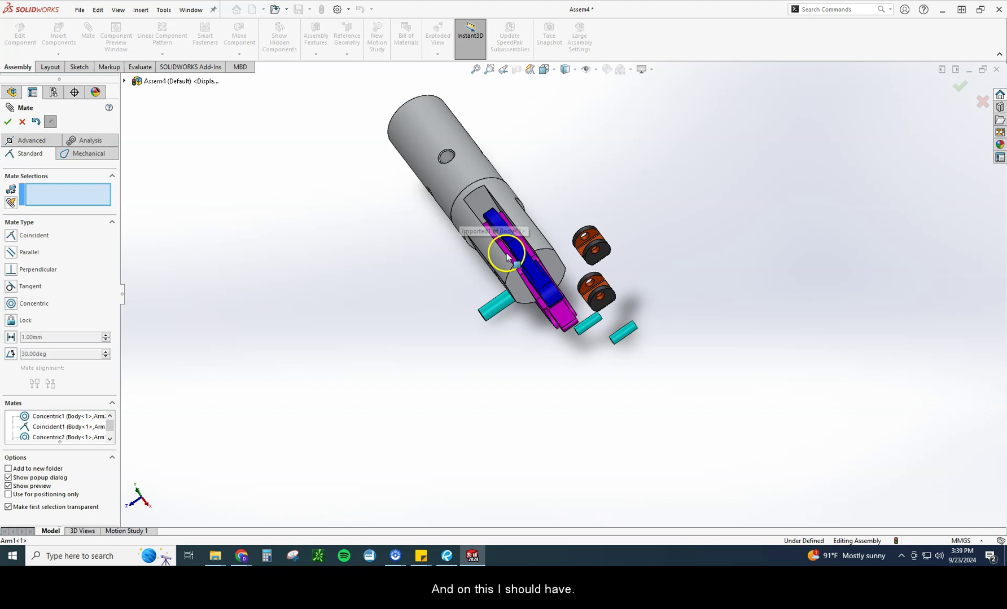
scroll(525, 249, down, 10)
middle_drag(526, 285, 531, 292)
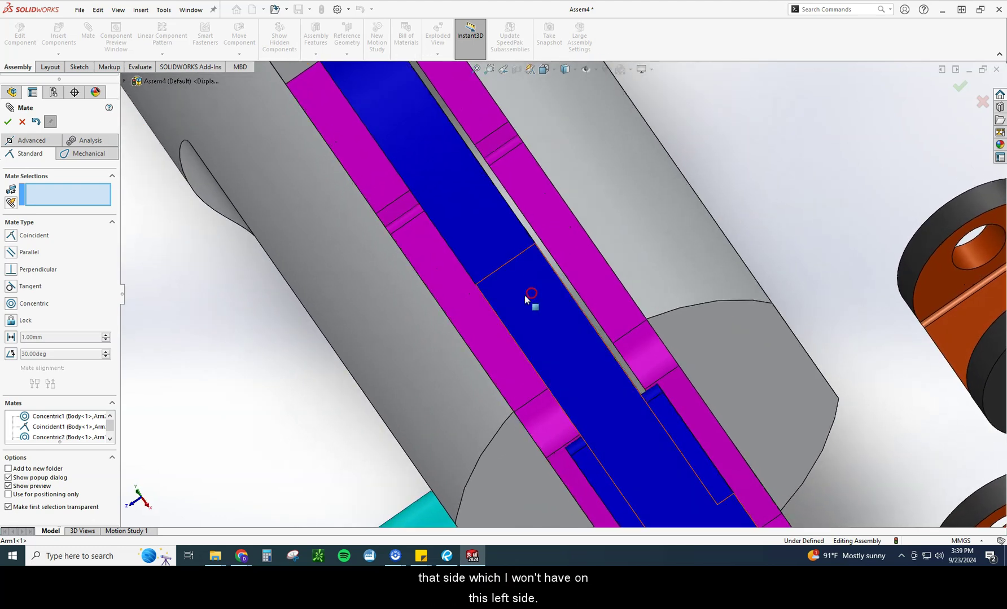
scroll(540, 317, down, 5)
scroll(565, 347, up, 15)
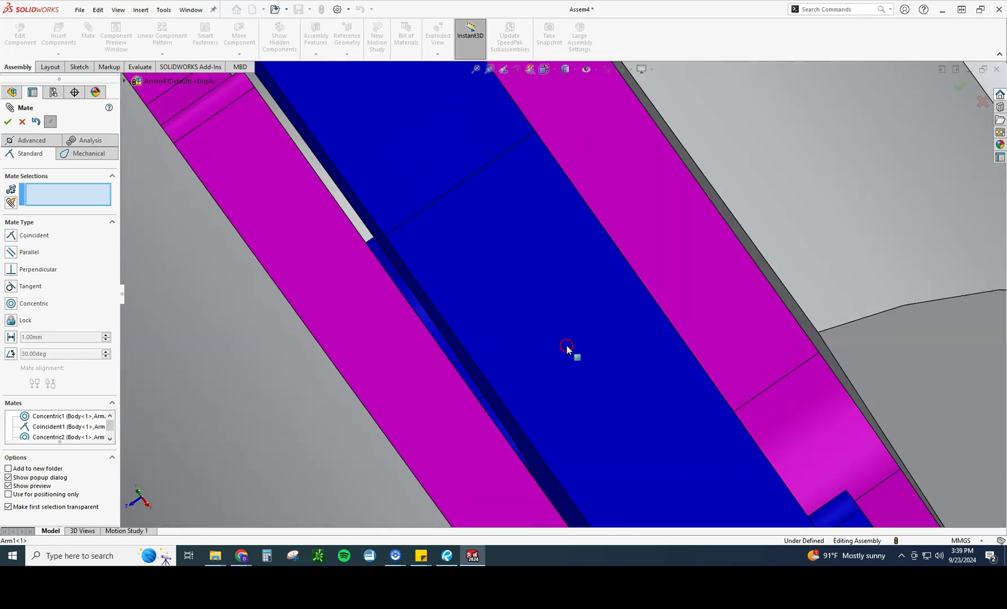
middle_drag(575, 356, 637, 293)
scroll(491, 299, down, 5)
scroll(485, 296, down, 5)
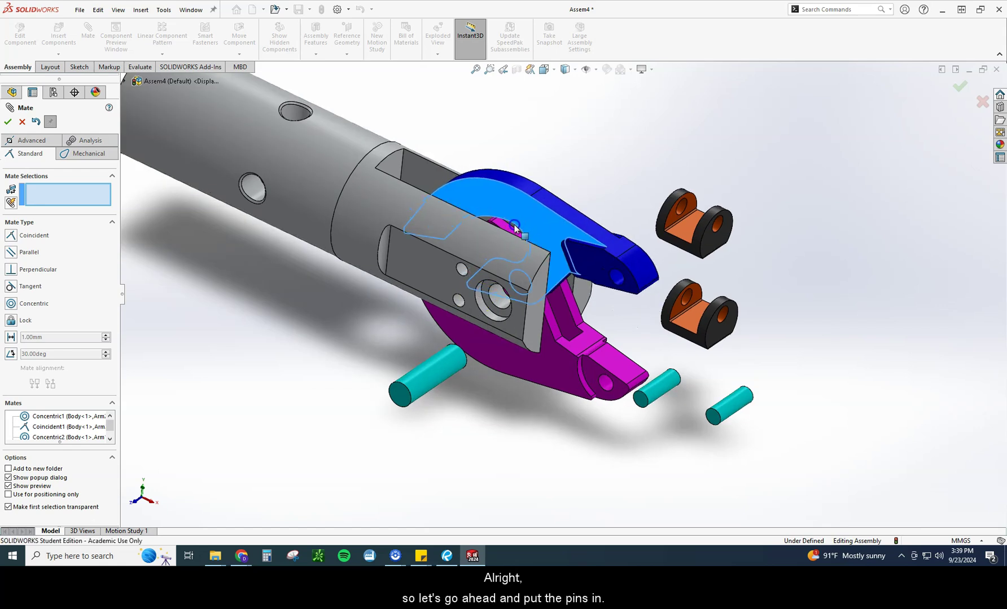
Make the Large_Pin's cylinder concentric with the Body's pivot hole
click(807, 419)
click(427, 393)
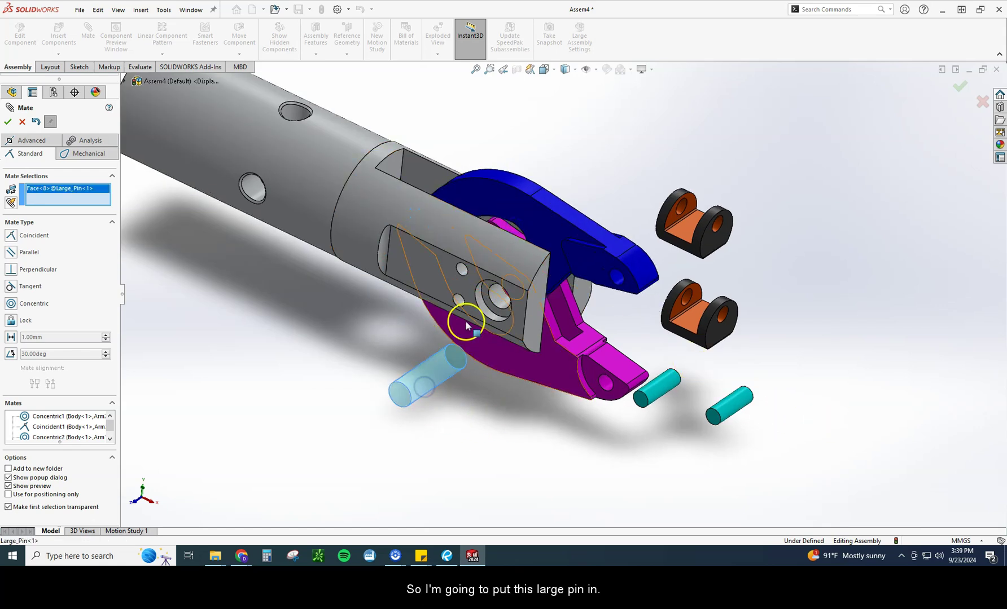
click(495, 298)
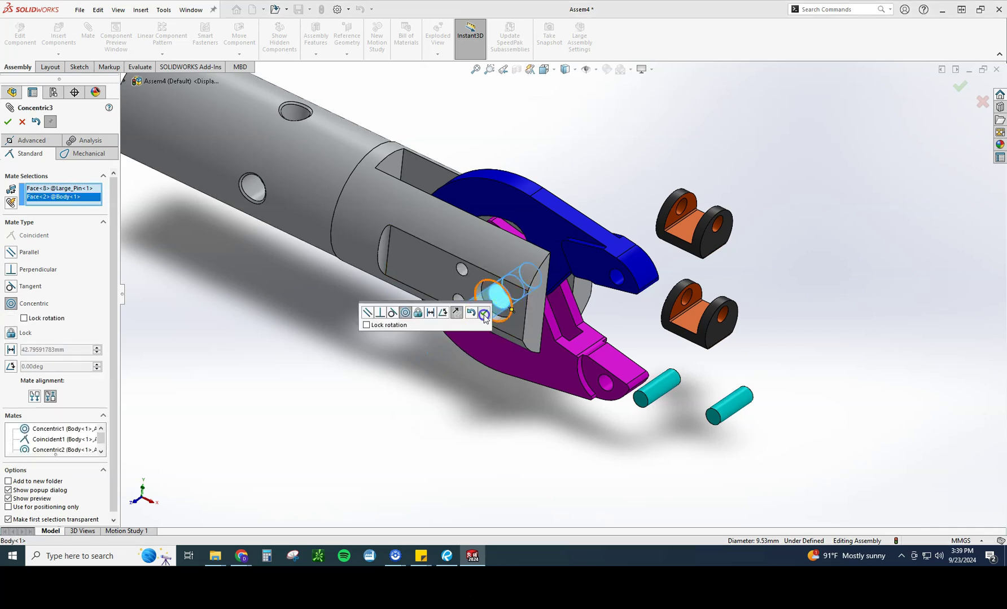
click(482, 313)
Make the Large_Pin's end face coincident with the hole's ring face so it sits flush
click(474, 314)
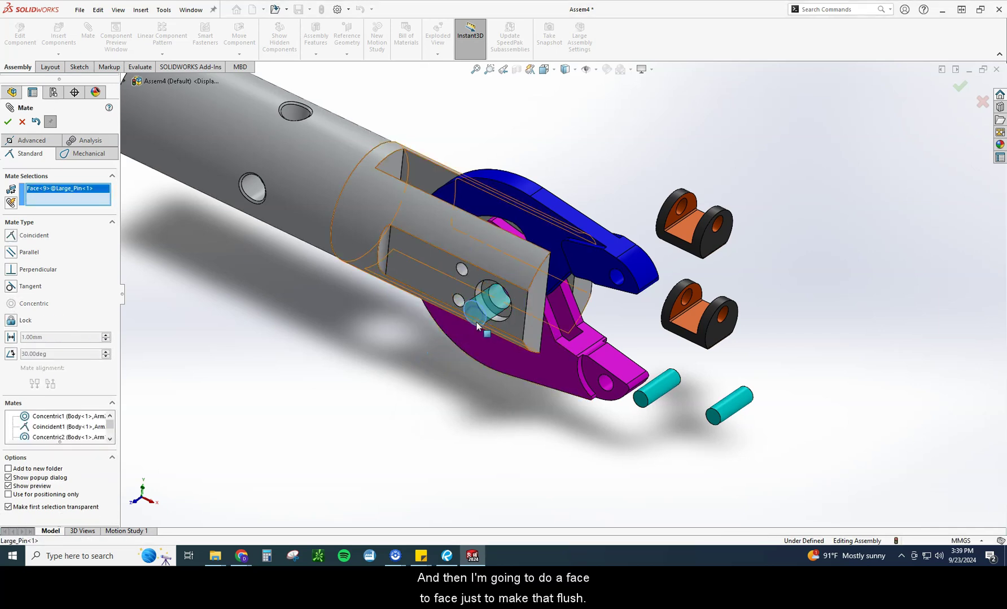
scroll(492, 312, down, 5)
click(564, 294)
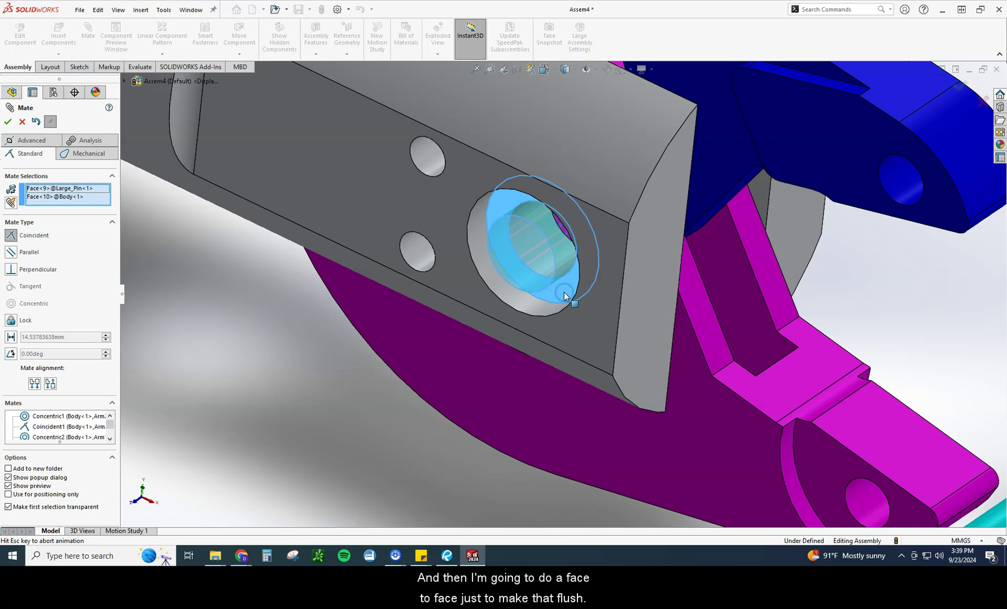
click(683, 270)
scroll(593, 347, up, 6)
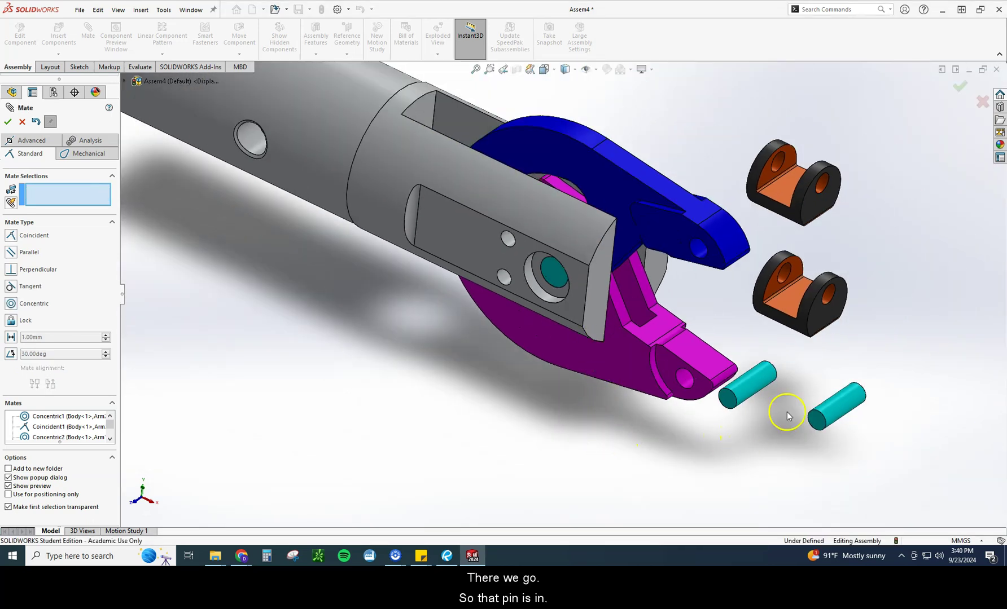
Drag both Small_Pins clear and select the lower grip's inner hole face
drag(742, 394, 914, 355)
drag(835, 405, 913, 425)
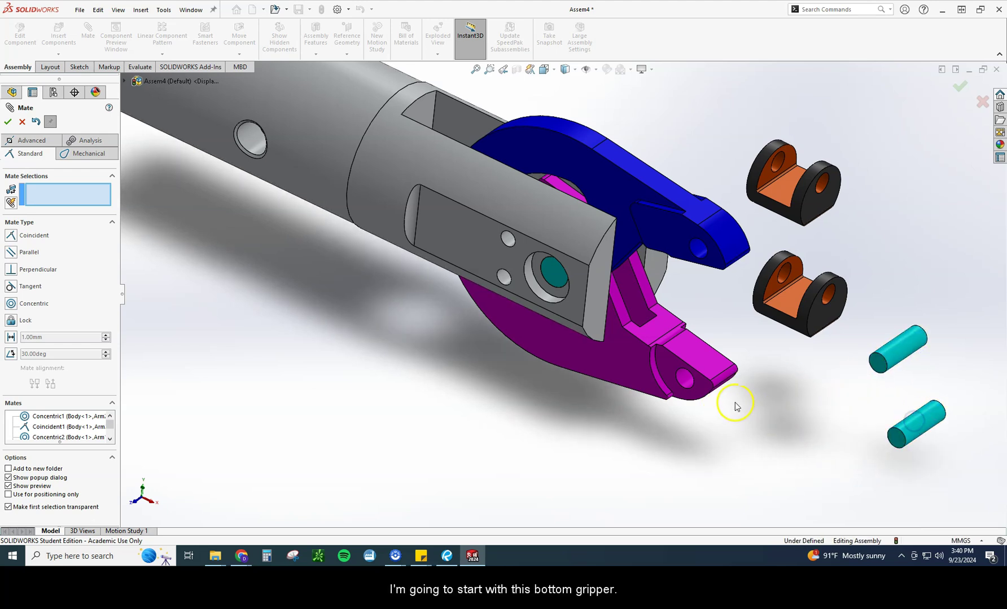
click(784, 278)
Mate the lower grip concentric with the magenta arm's hole and coincident with the arm's end face
click(683, 388)
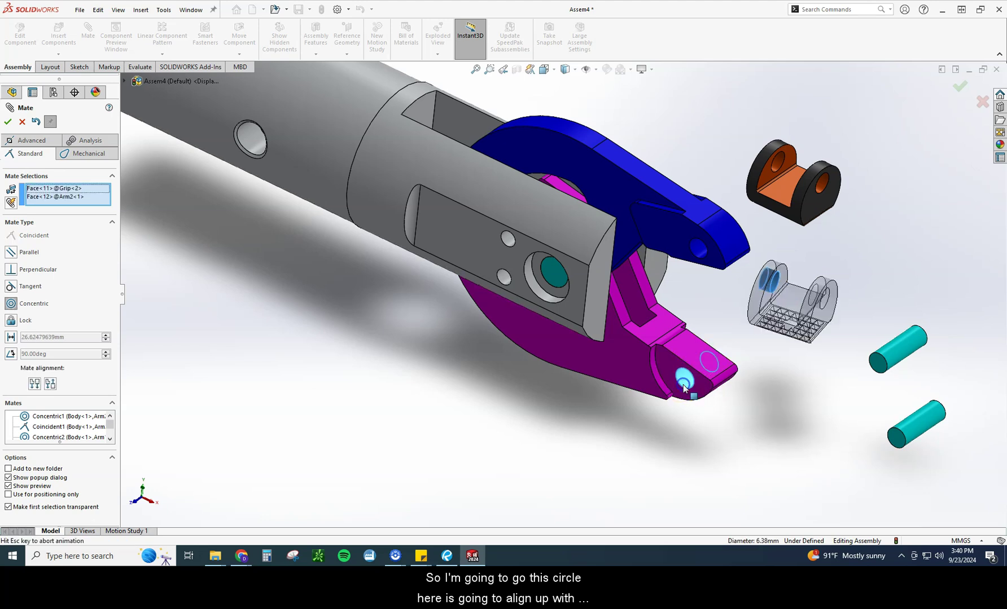
click(813, 402)
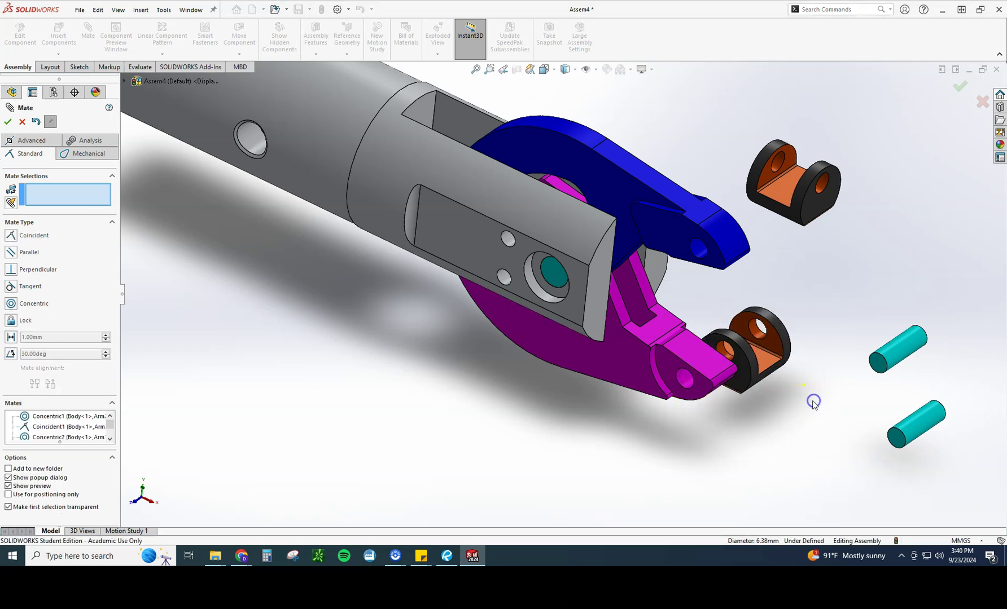
click(701, 390)
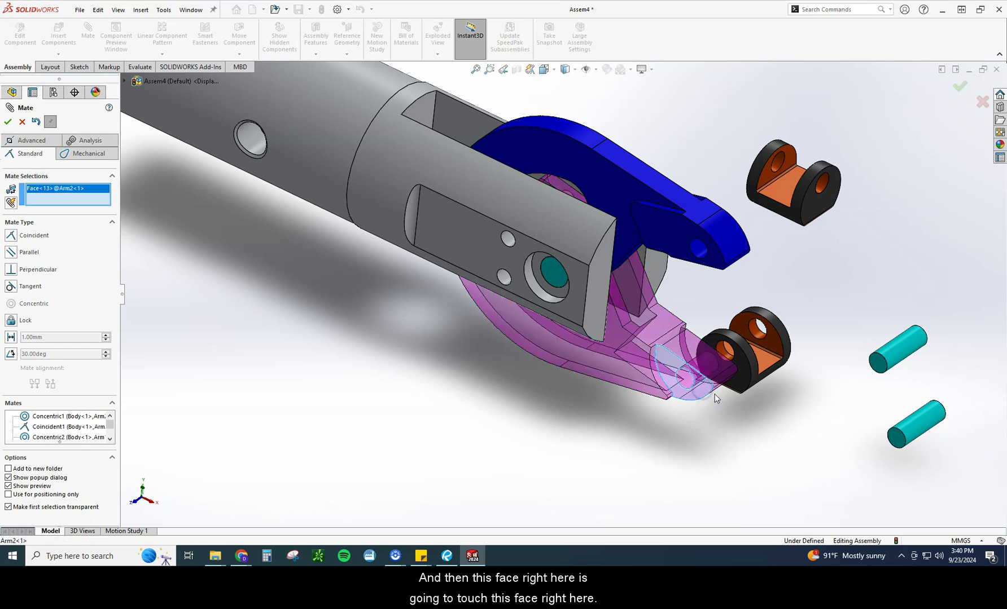
middle_drag(714, 394, 657, 442)
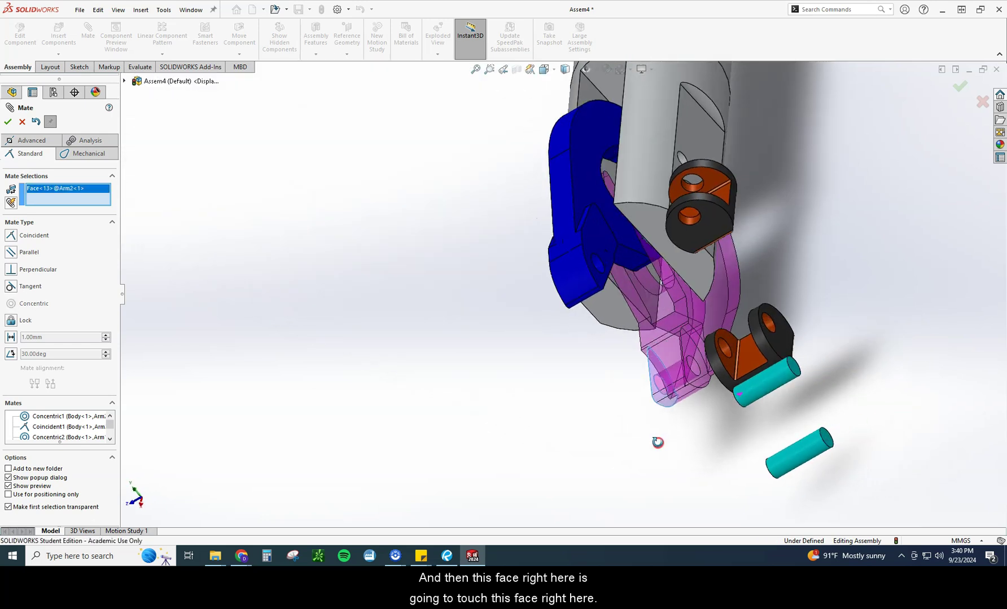
click(730, 366)
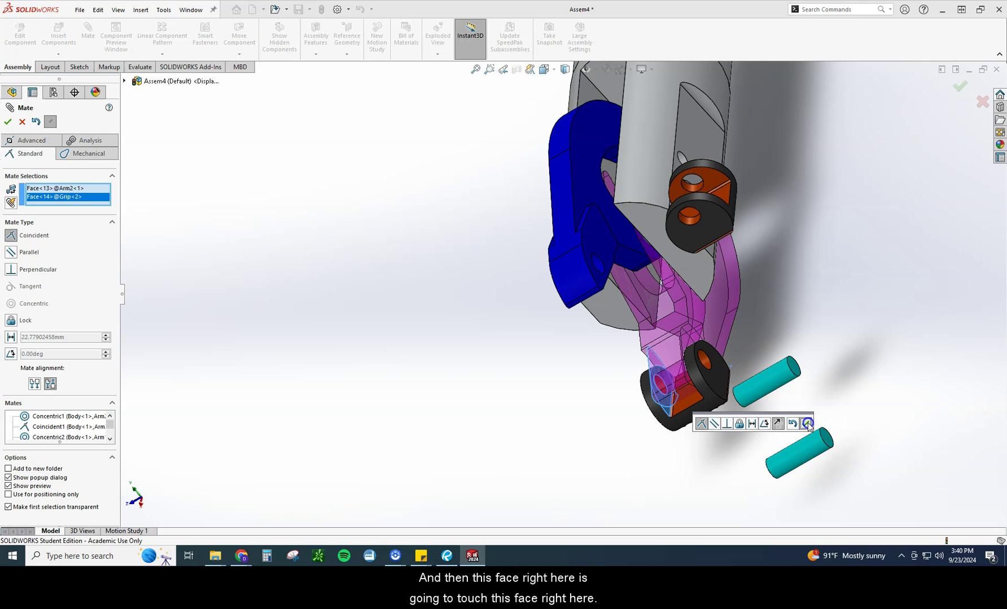
click(808, 425)
middle_drag(808, 424, 742, 376)
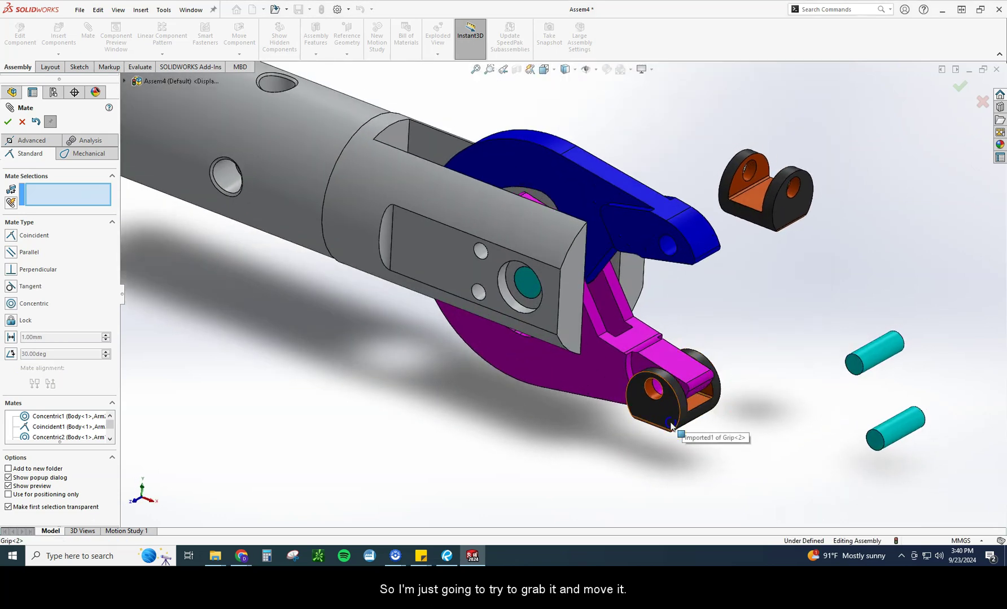
Mate the lower grip's flat face parallel to the arm's flat face, then swing the arm to check the grip follows
drag(676, 425, 624, 352)
click(712, 416)
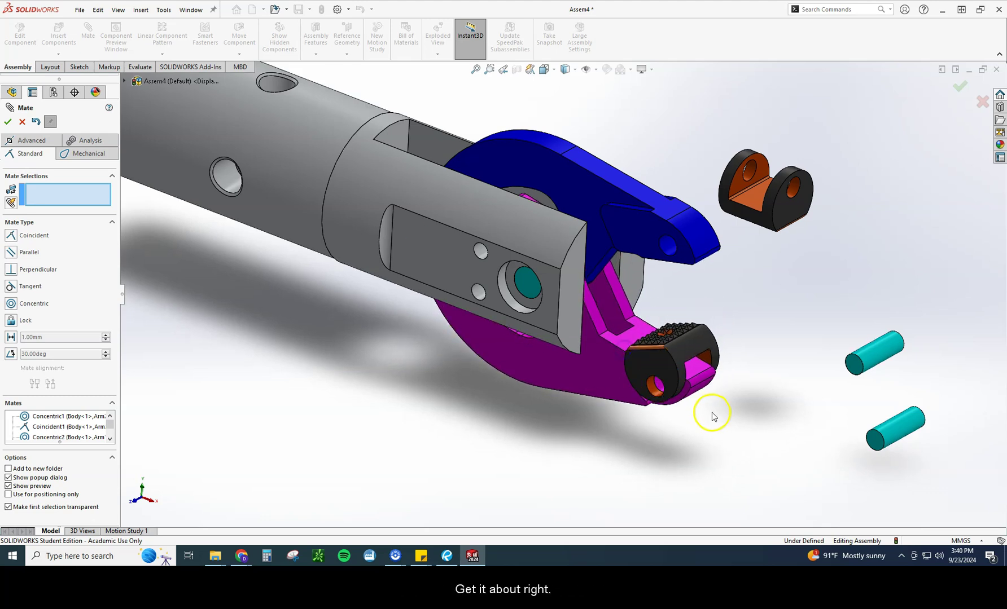
middle_drag(725, 426, 737, 381)
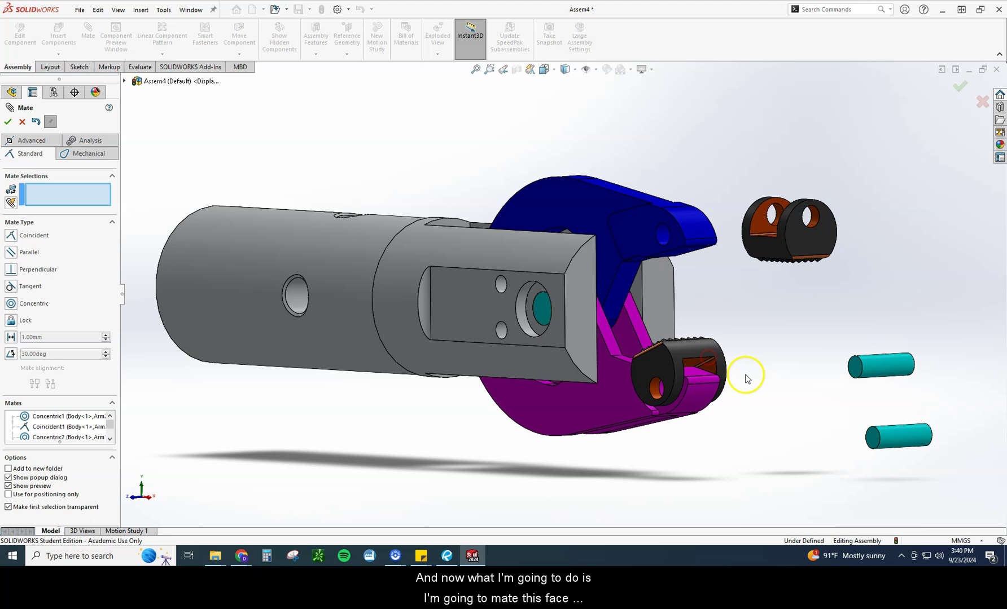
scroll(713, 397, down, 3)
scroll(712, 397, down, 2)
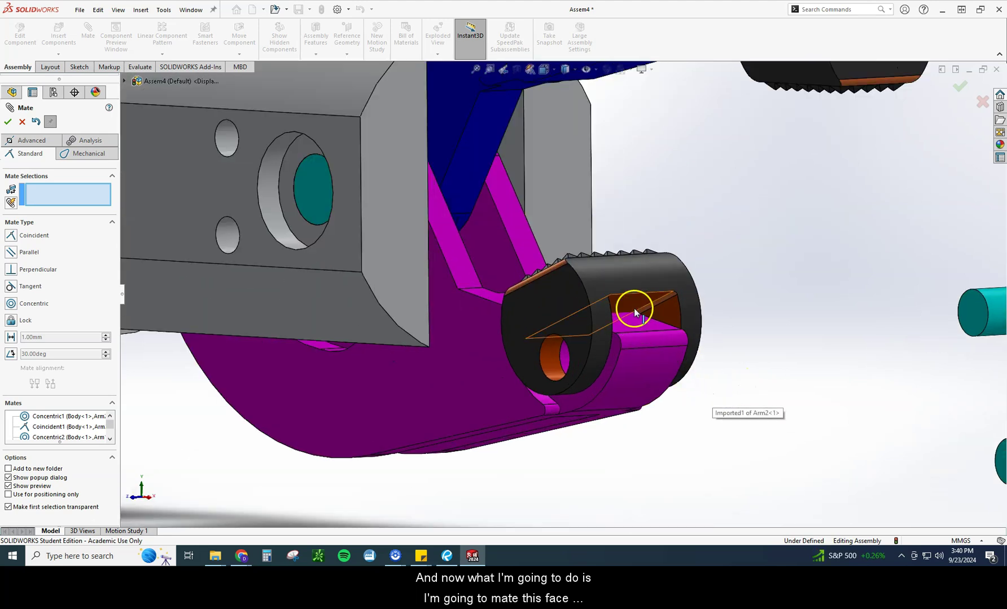
click(640, 330)
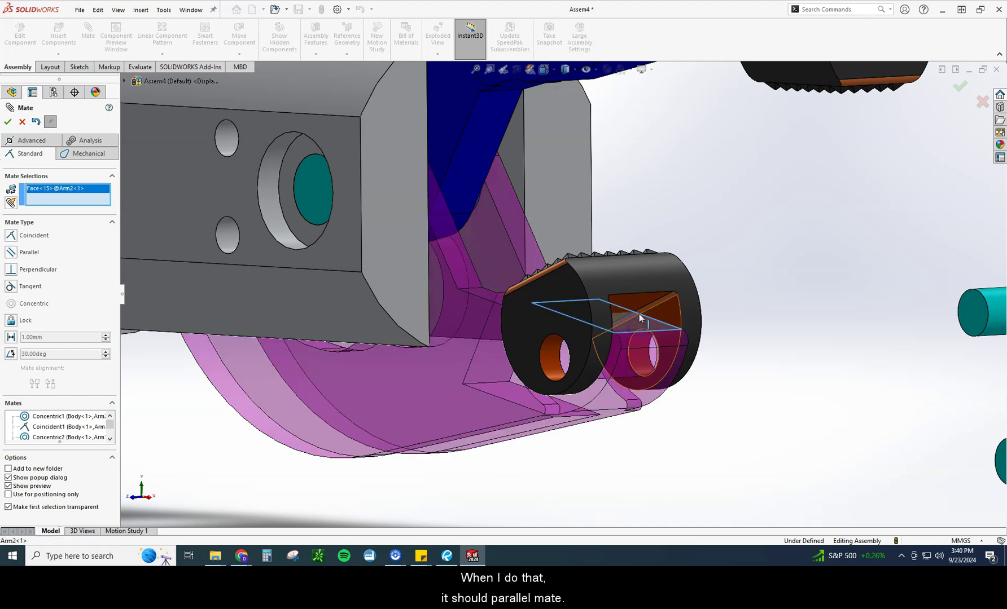
click(638, 299)
click(667, 324)
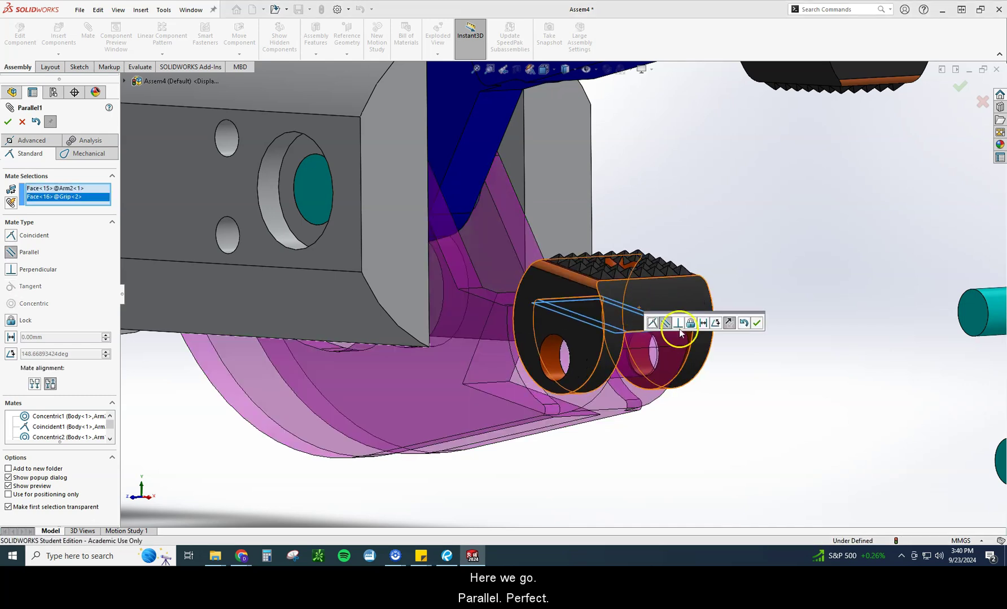
click(756, 323)
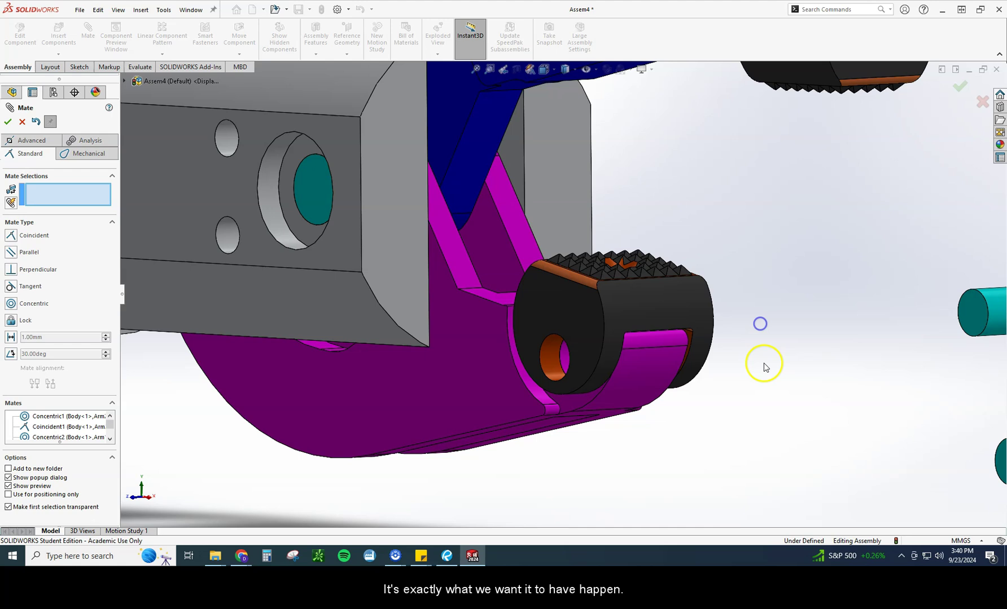
middle_drag(766, 364, 672, 402)
drag(524, 337, 491, 384)
scroll(676, 304, up, 2)
Mate the upper grip concentric with the blue arm's hole and coincident with the arm's end face
scroll(663, 271, down, 2)
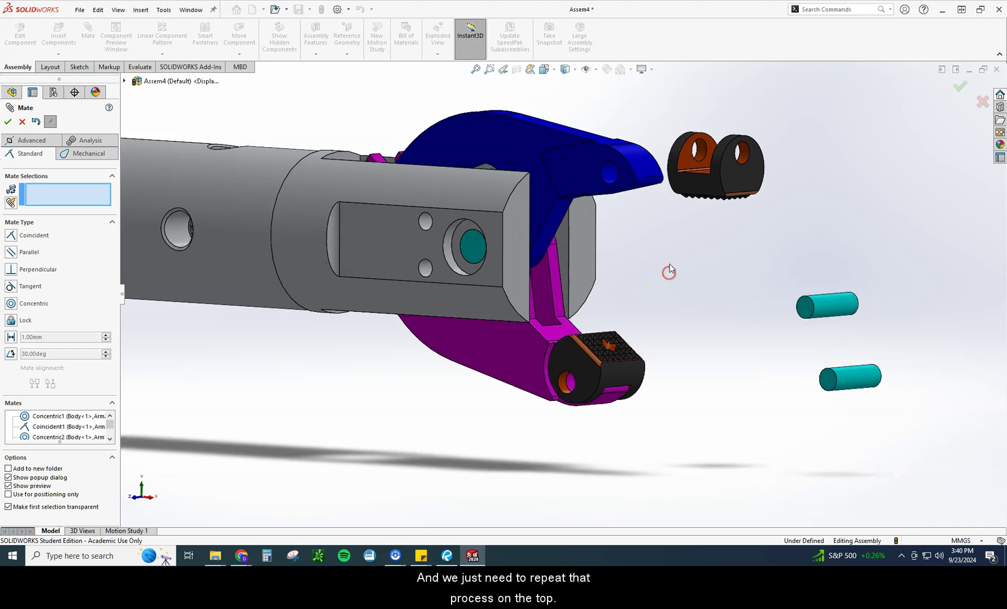
scroll(679, 163, down, 4)
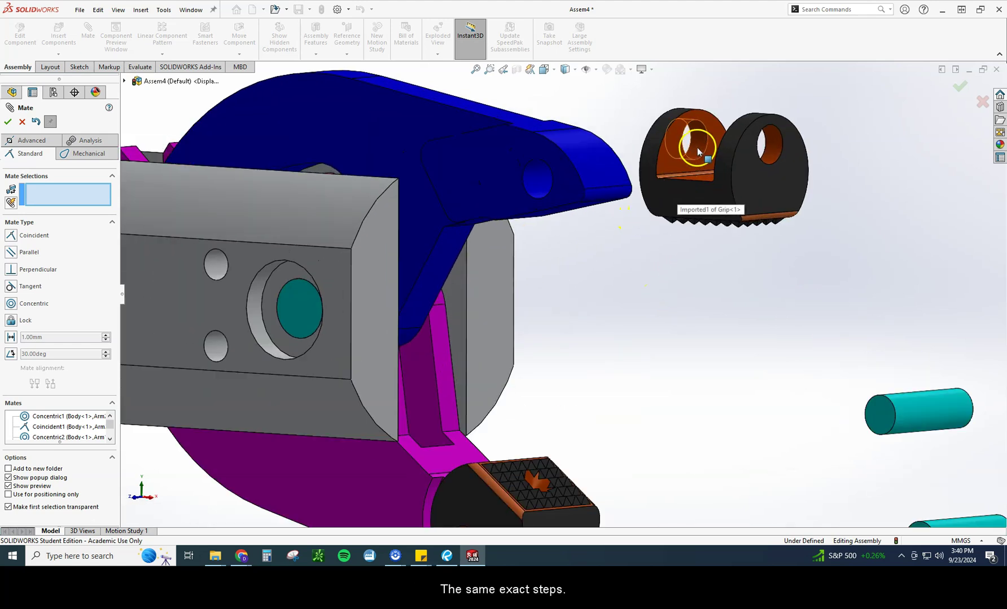
click(682, 152)
click(533, 177)
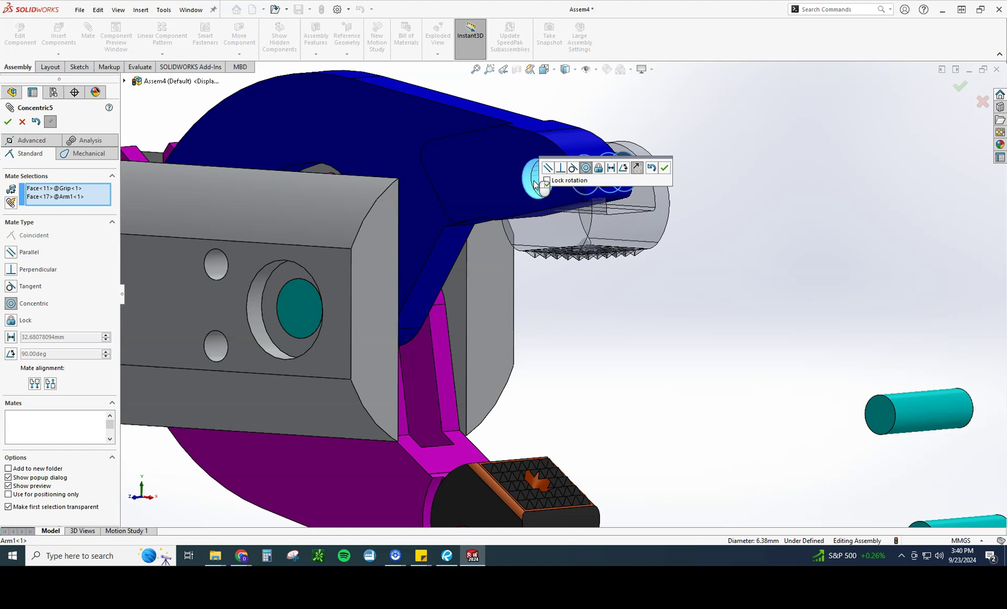
click(665, 167)
click(491, 201)
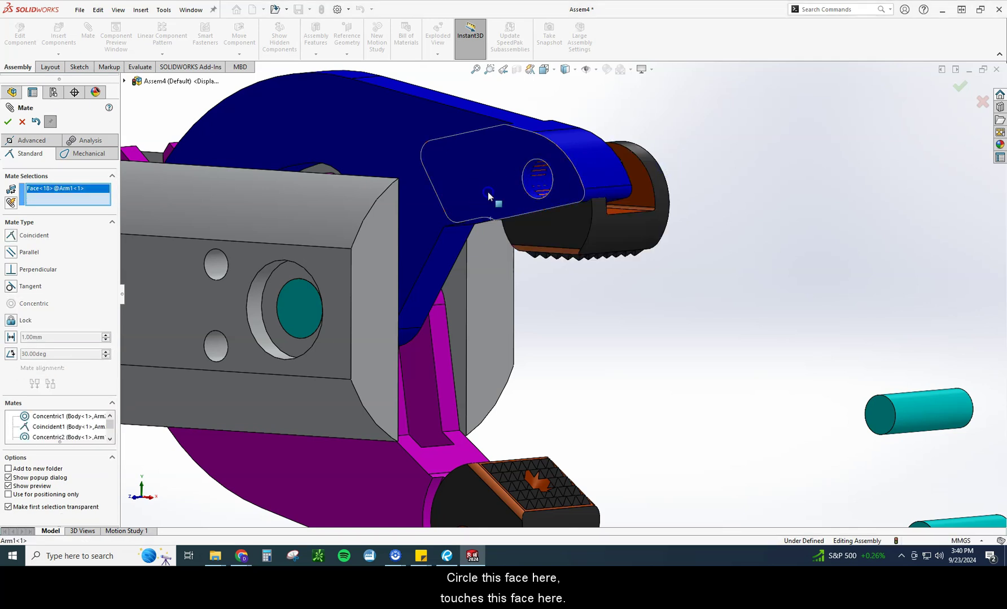
middle_drag(701, 270, 621, 312)
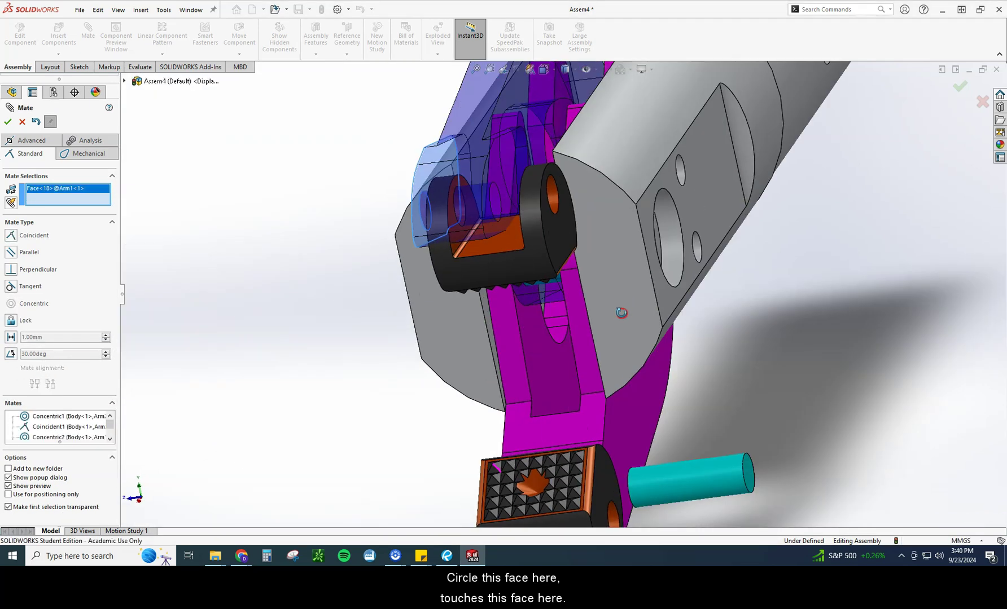
click(450, 248)
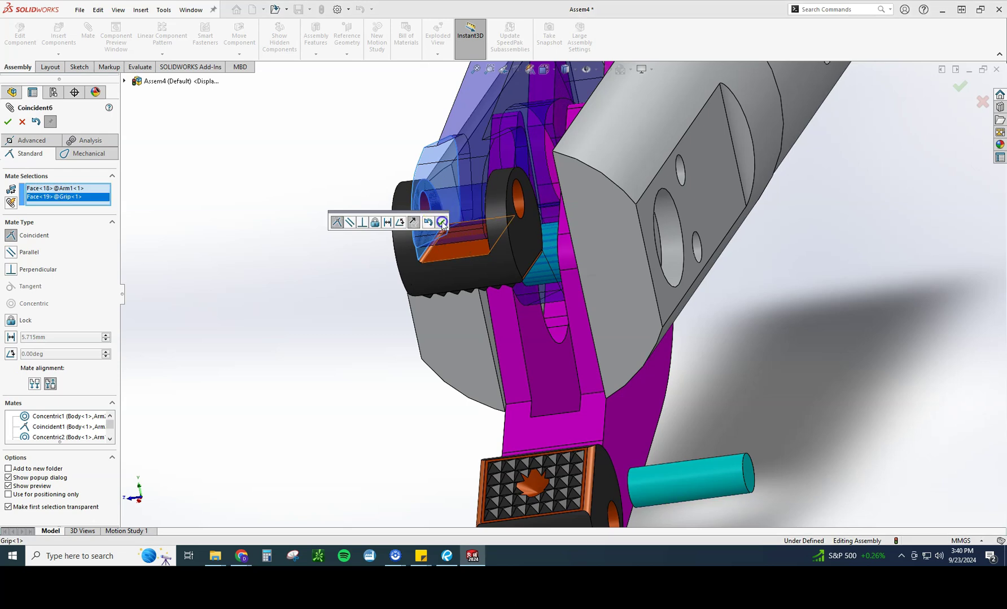
click(443, 221)
Mate the upper grip's flat orange face parallel to the blue arm's face, then return to Isometric view
middle_drag(355, 330, 370, 301)
scroll(451, 257, down, 5)
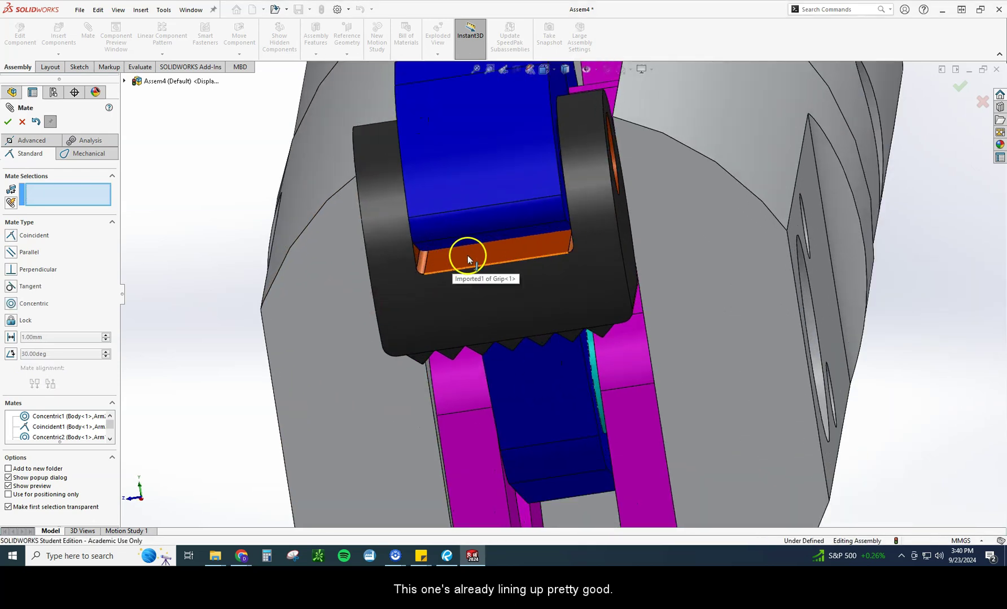
click(473, 258)
middle_drag(473, 257, 466, 215)
click(452, 174)
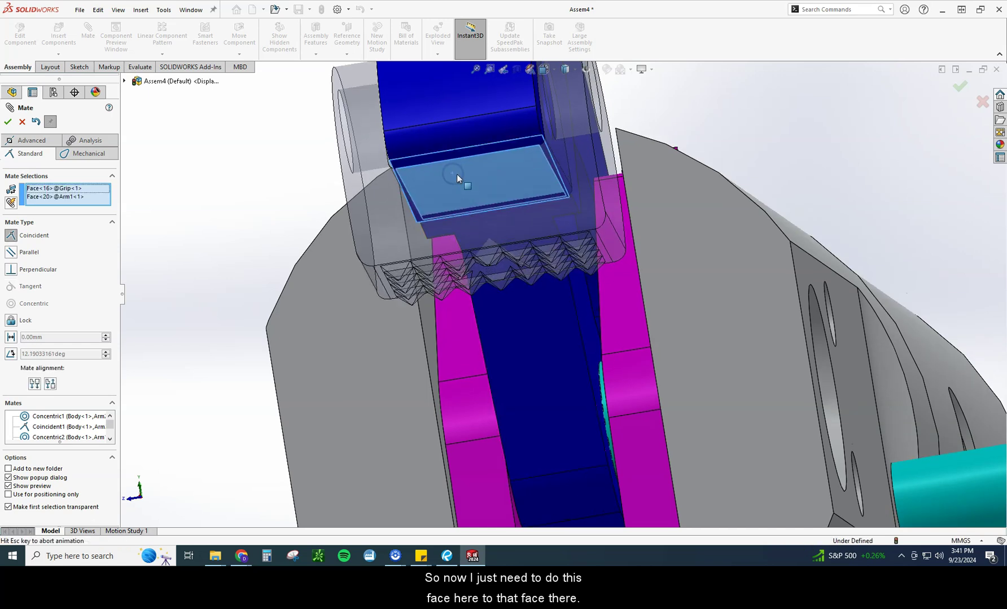
click(447, 162)
click(542, 69)
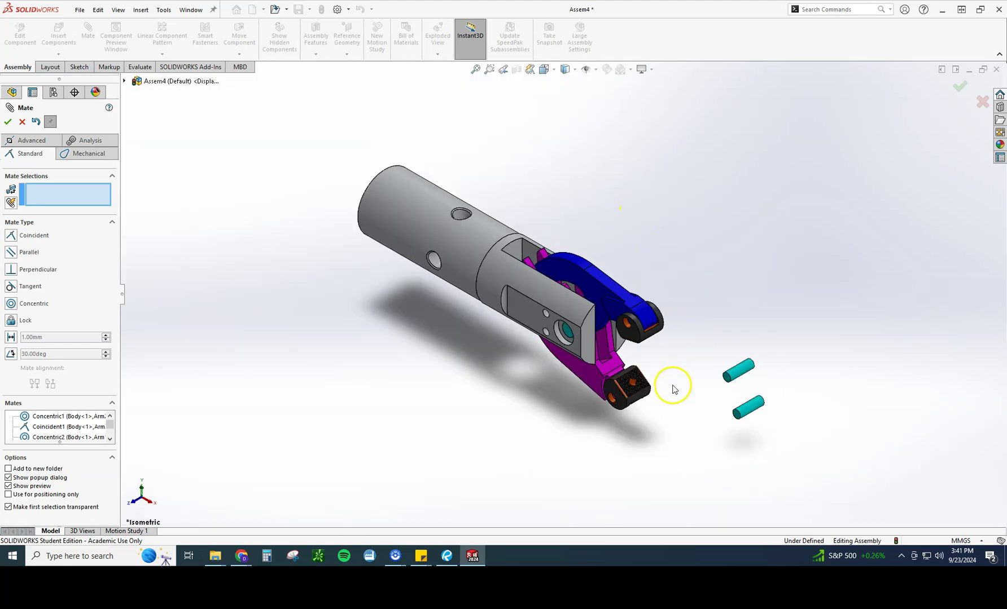
Centre the two small pins concentrically in the lower and upper grips' holes
scroll(665, 409, down, 4)
scroll(665, 413, down, 1)
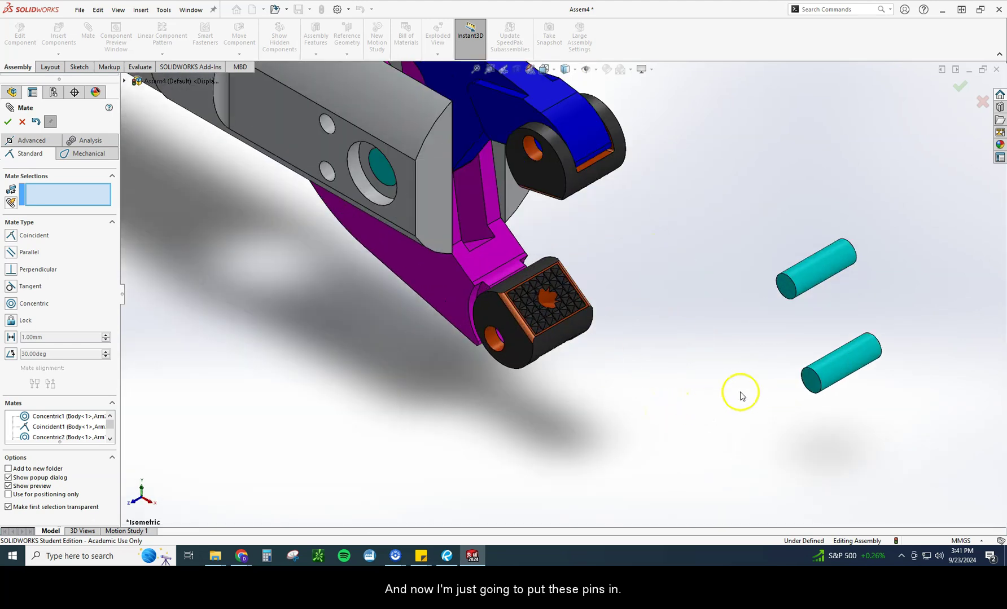
click(846, 374)
click(495, 341)
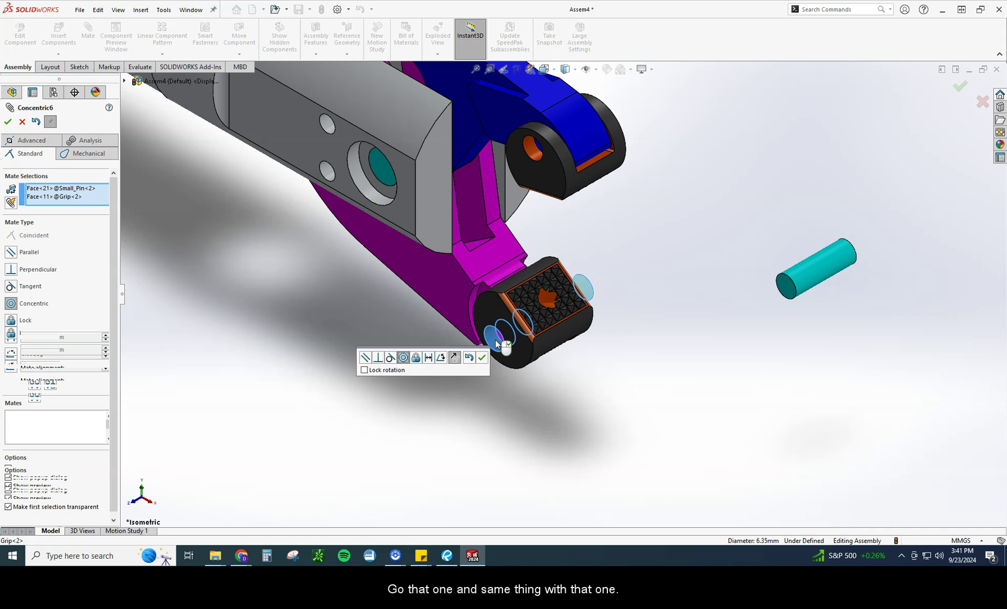
click(481, 357)
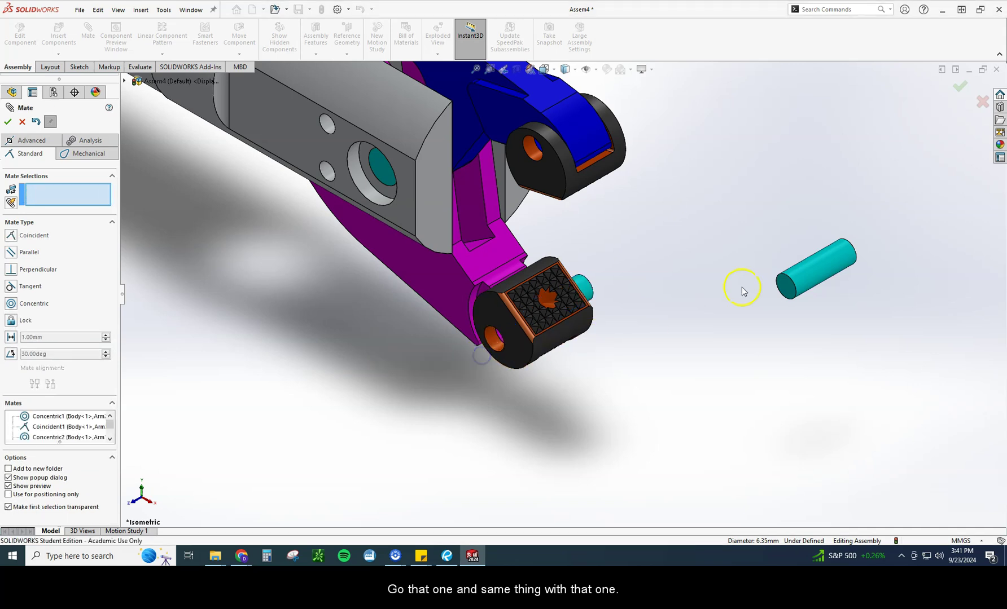
click(825, 274)
click(532, 152)
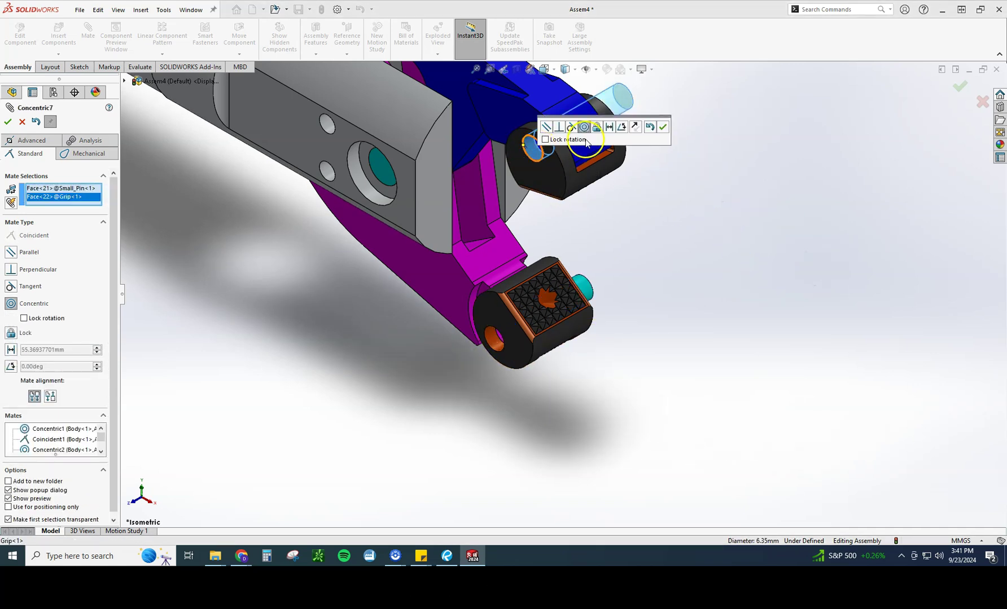
click(662, 127)
Make the upper and lower pins flush with their grips' faces, then show the assembly in Isometric view
middle_drag(644, 180, 697, 195)
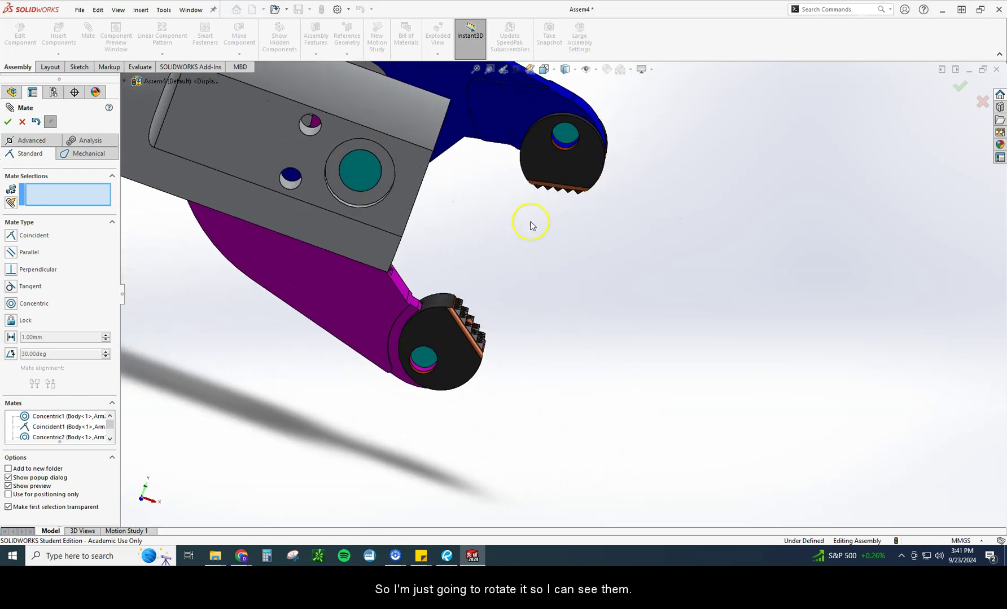
click(579, 168)
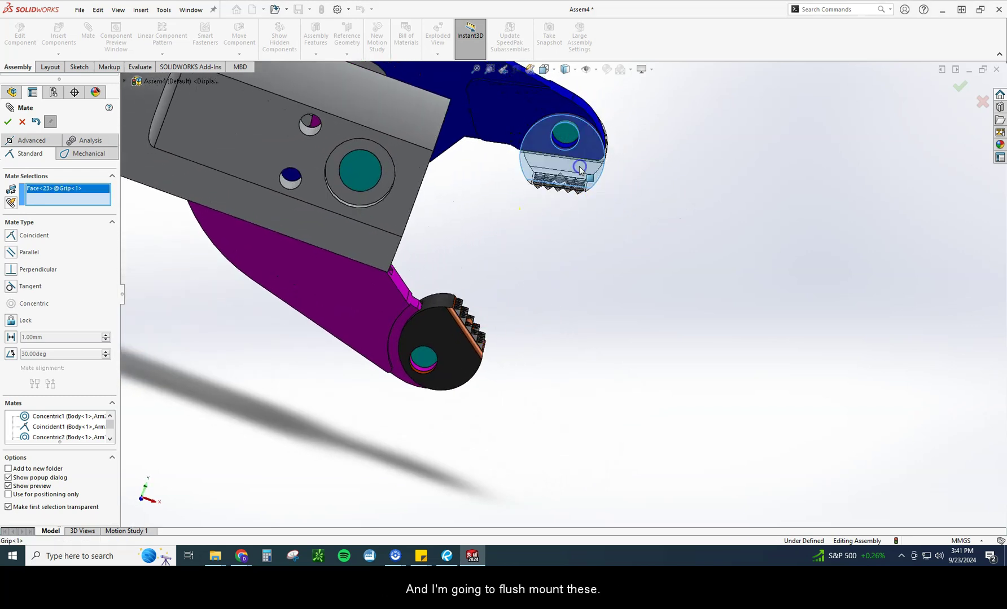
click(561, 141)
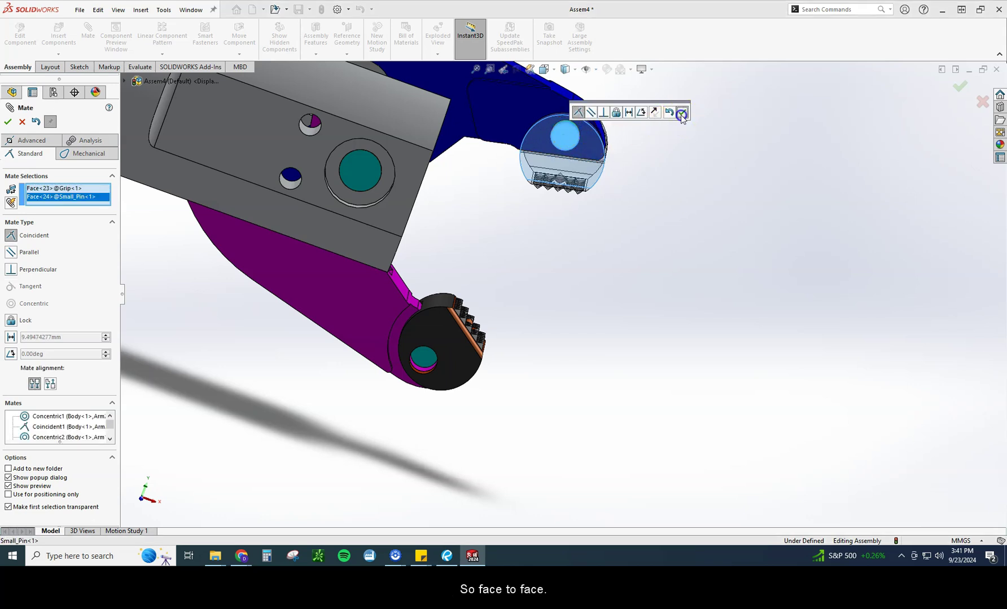
click(682, 113)
click(425, 361)
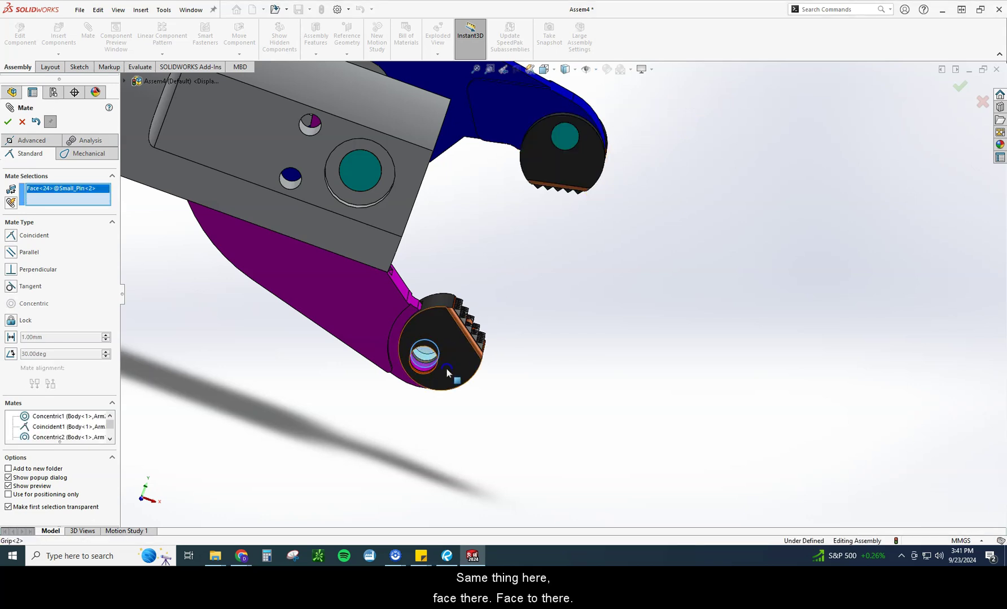
click(447, 369)
click(546, 417)
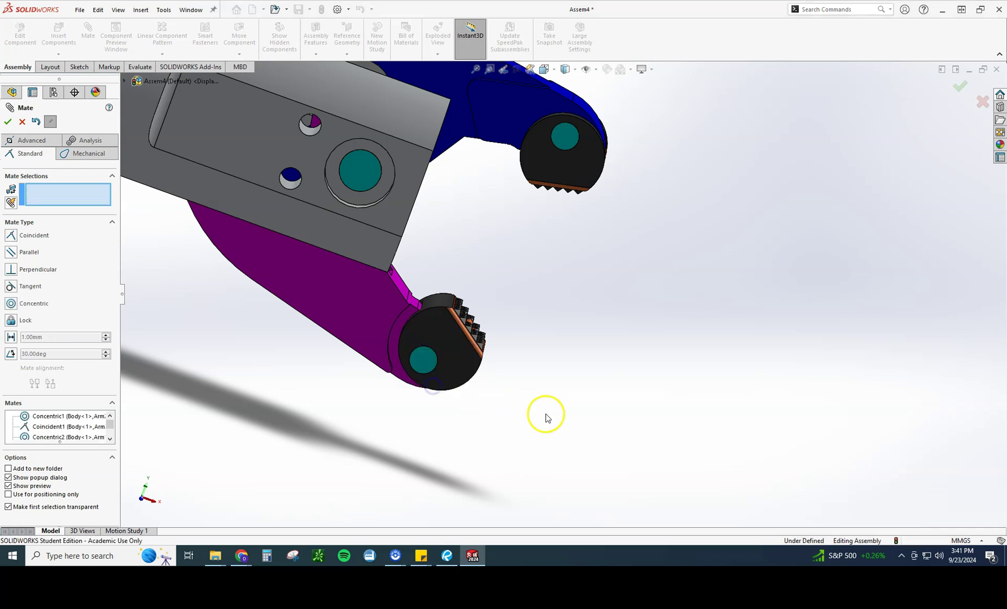
scroll(546, 415, up, 4)
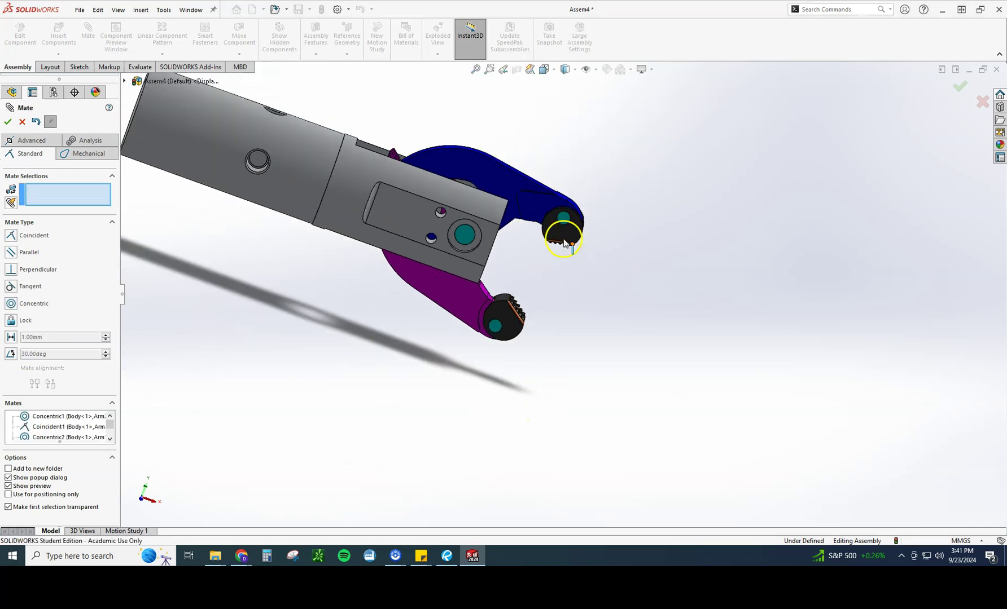
click(543, 69)
click(601, 99)
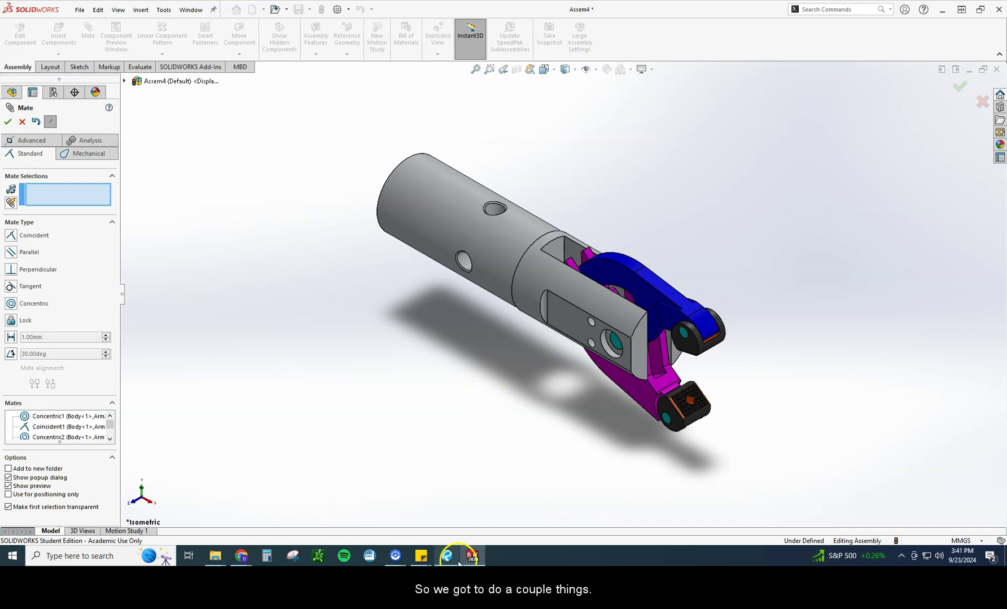
Check the drawing PDF's grip angle callouts (25° from centre, 50° apart), then return to SOLIDWORKS
key(alt+Tab)
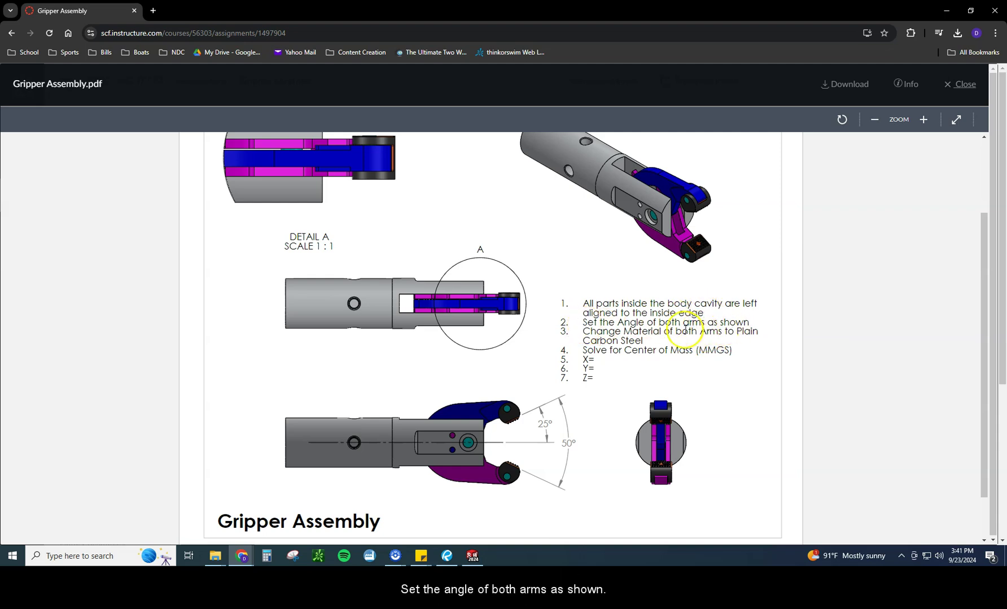
click(474, 557)
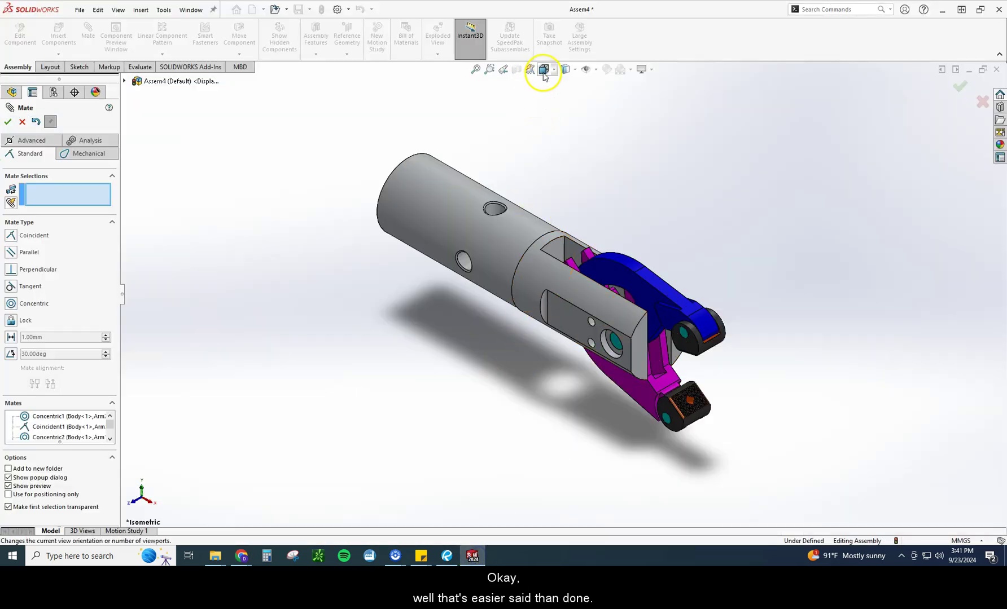
Select a flat edge on each grip and start an Angle mate between them, previewing 131.46°
middle_drag(751, 281, 777, 221)
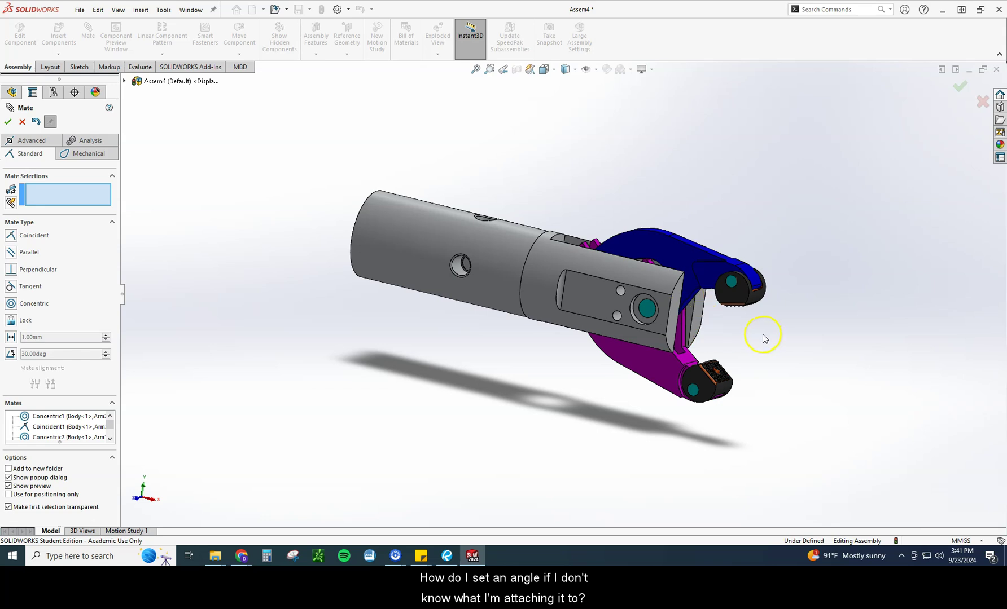
scroll(764, 338, down, 2)
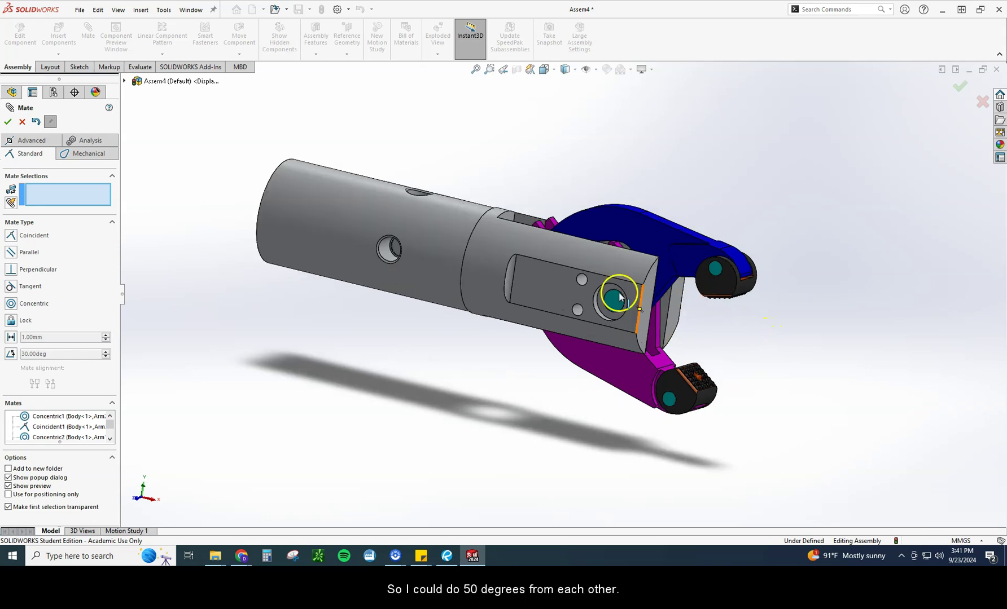
click(7, 122)
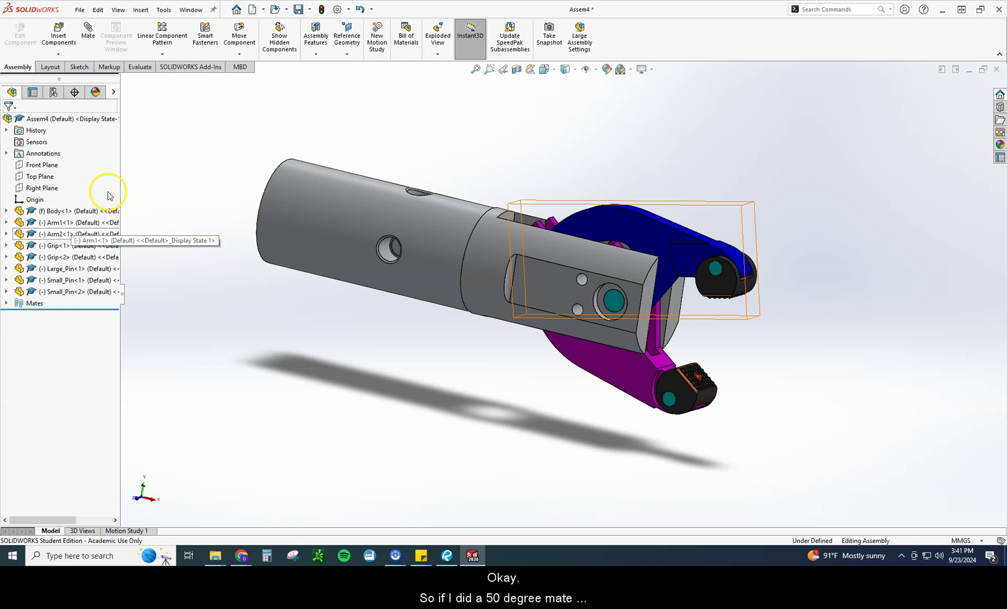
click(710, 295)
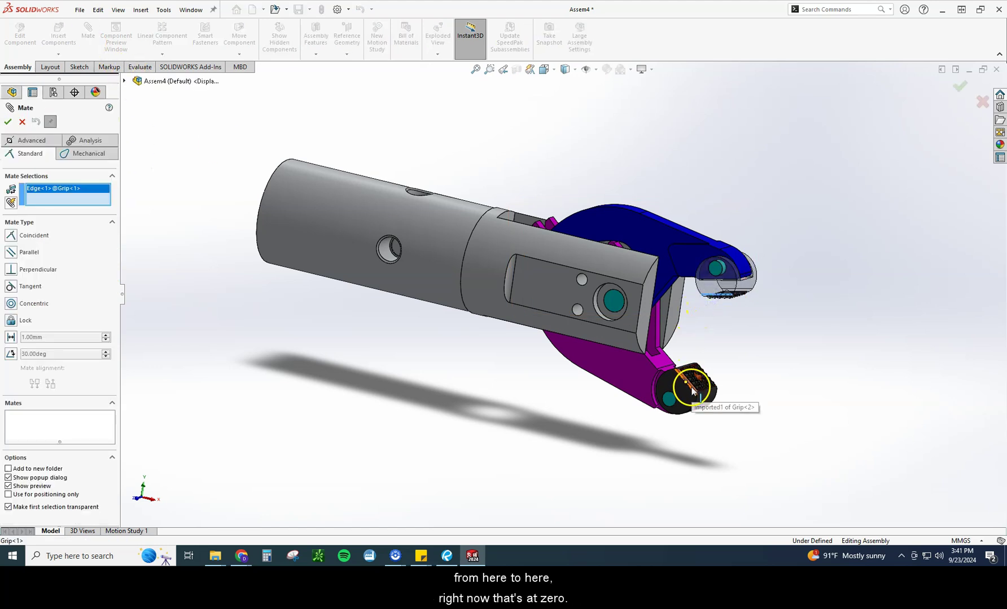
click(691, 389)
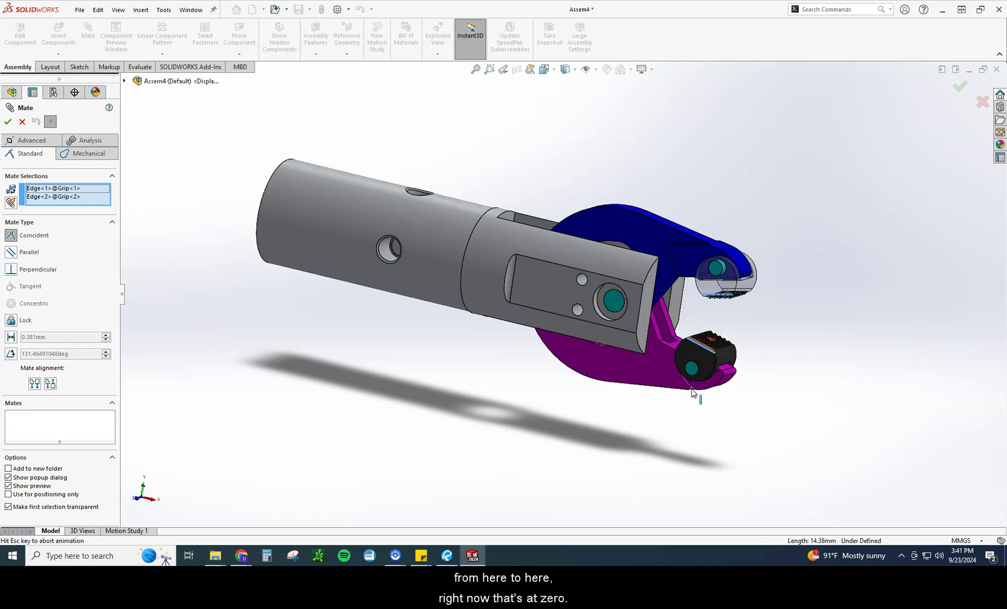
click(708, 395)
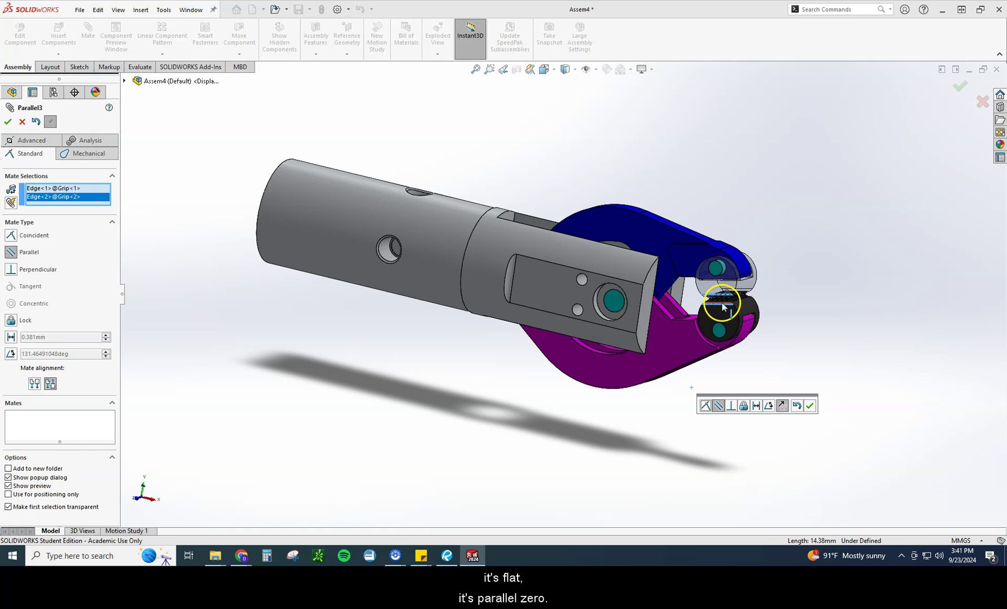
click(768, 406)
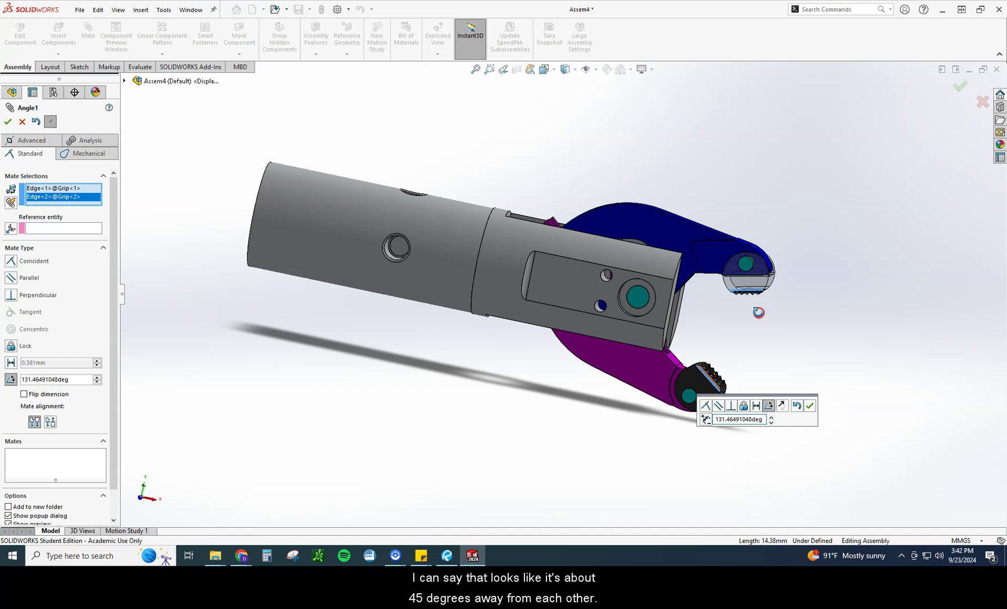
Enter 180-50 so the grip-to-grip angle is 130° and apply it as Angle1
middle_drag(757, 312, 769, 309)
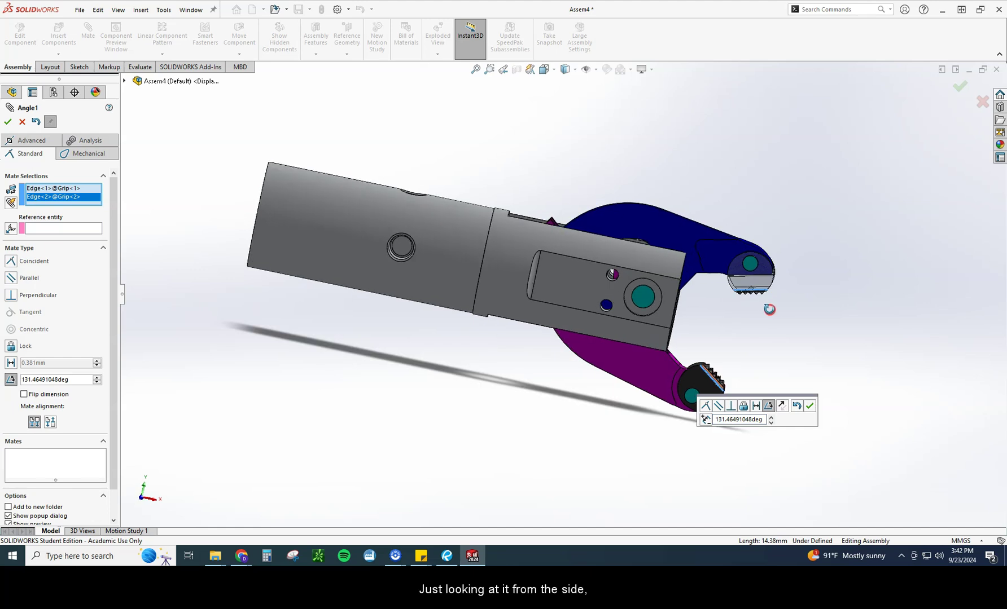
double_click(720, 420)
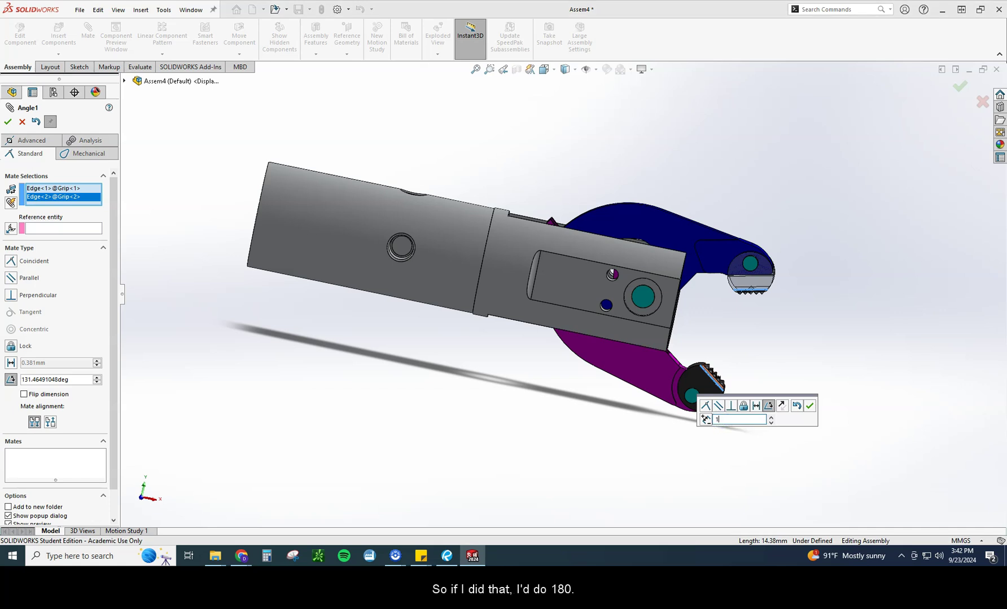
text(180-5)
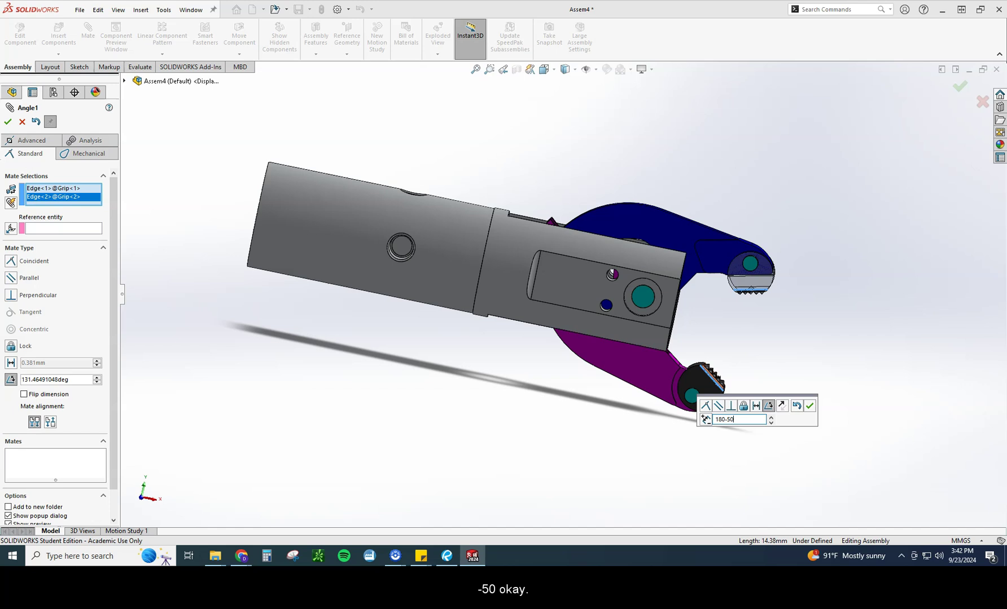
text(0)
key(Return)
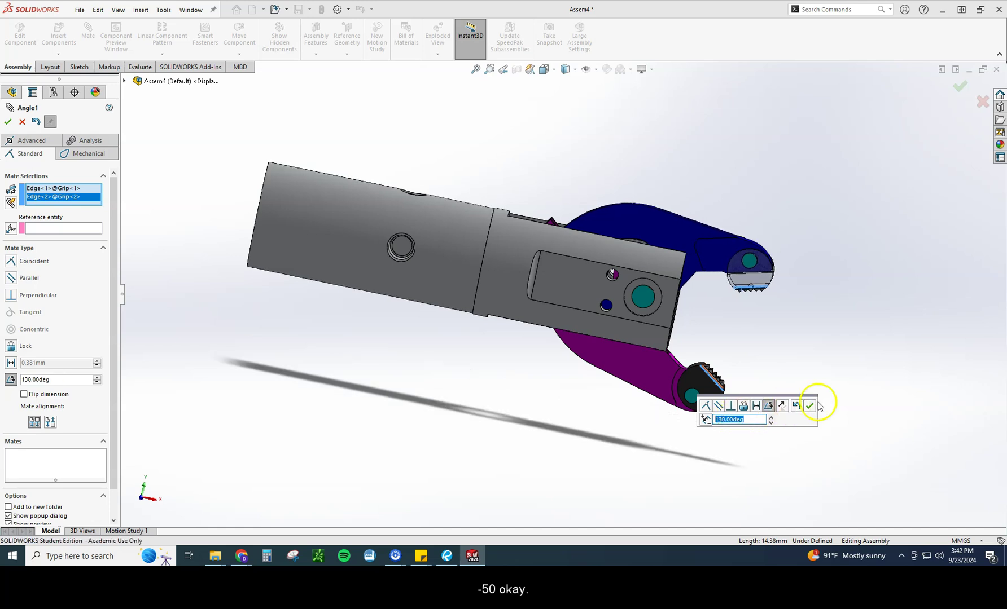
click(810, 406)
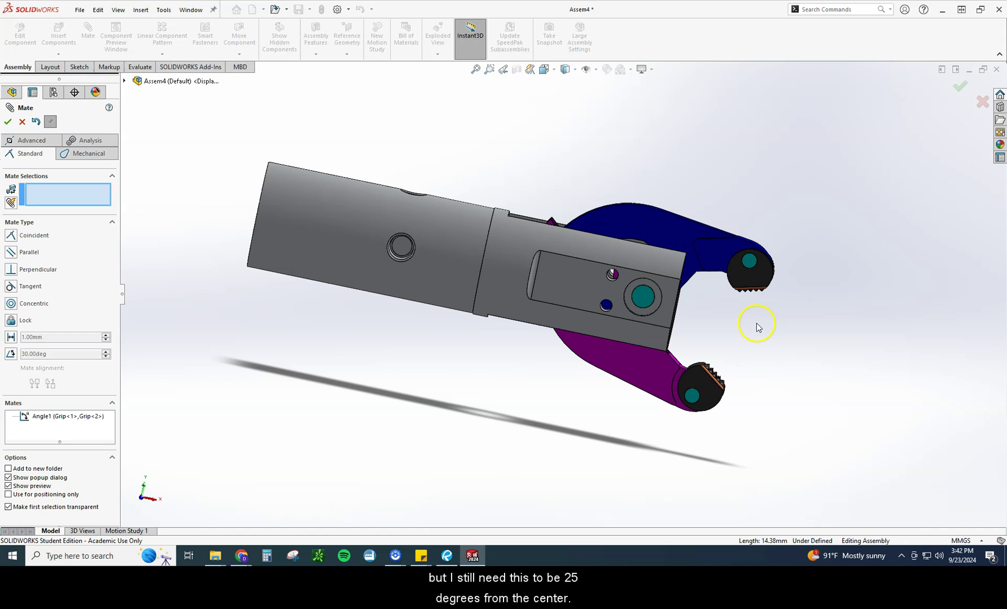
mouse_move(757, 327)
middle_down()
mouse_move(764, 320)
mouse_move(755, 328)
middle_up()
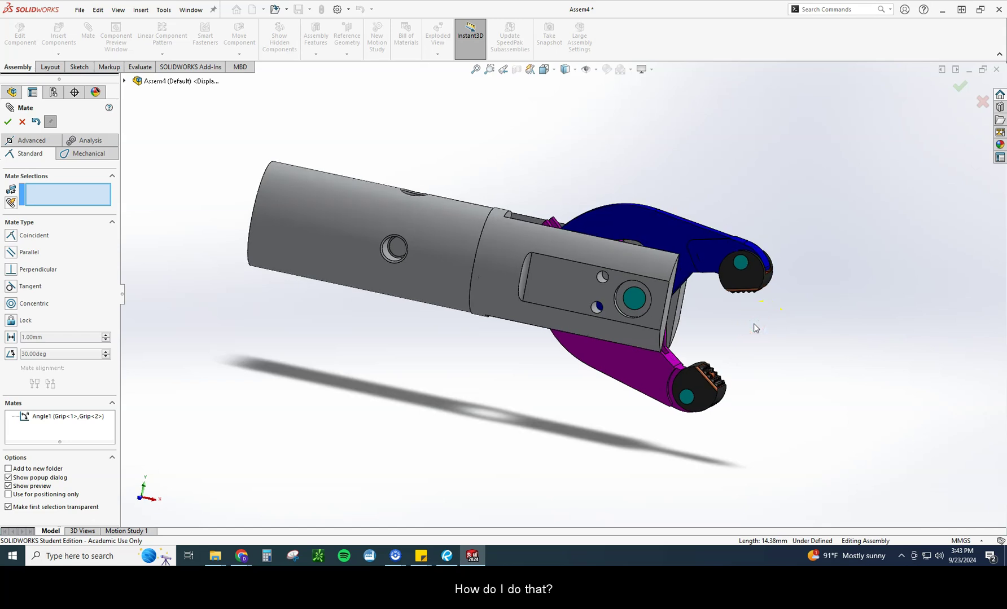
Turn on Temporary Axes so the parts' centre axes are visible
click(119, 10)
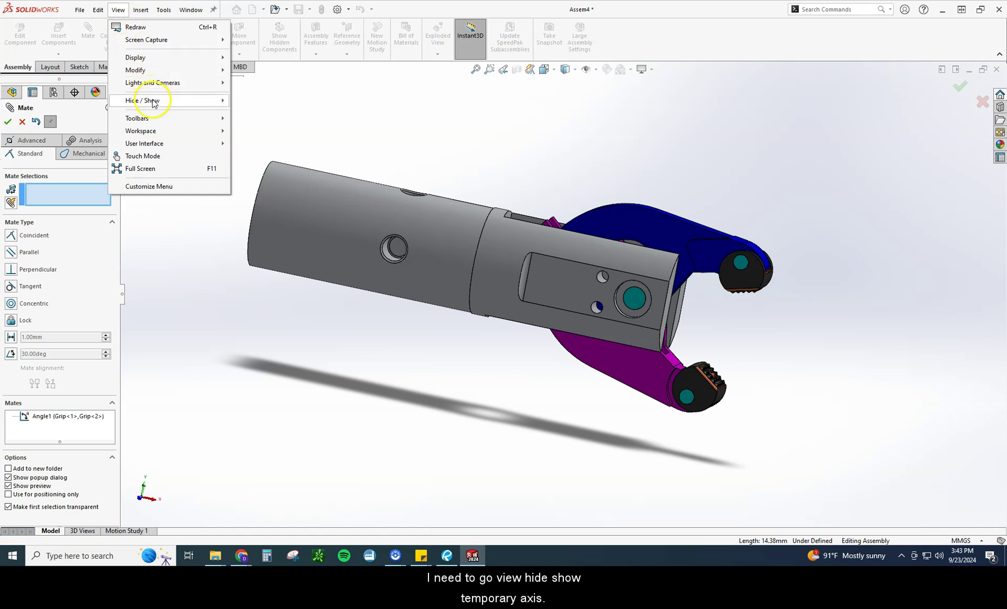
mouse_move(150, 100)
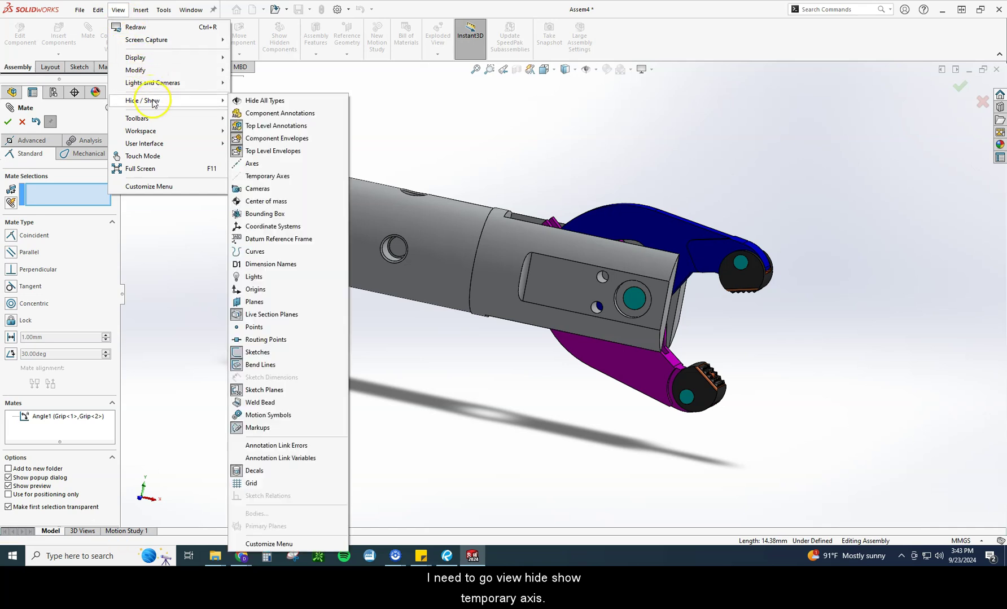
click(282, 176)
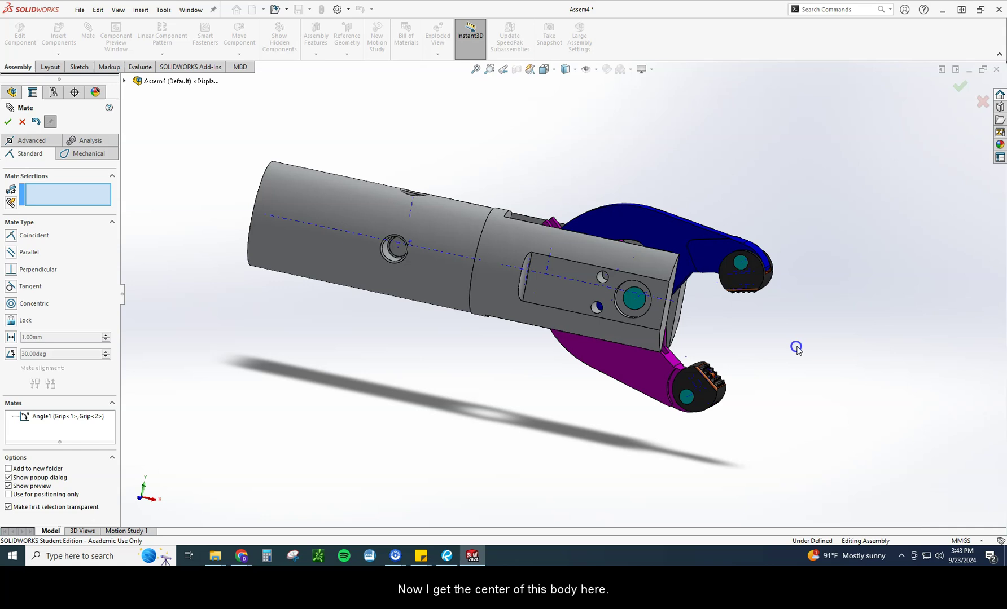
mouse_move(788, 341)
middle_down()
mouse_move(768, 335)
mouse_move(783, 343)
middle_up()
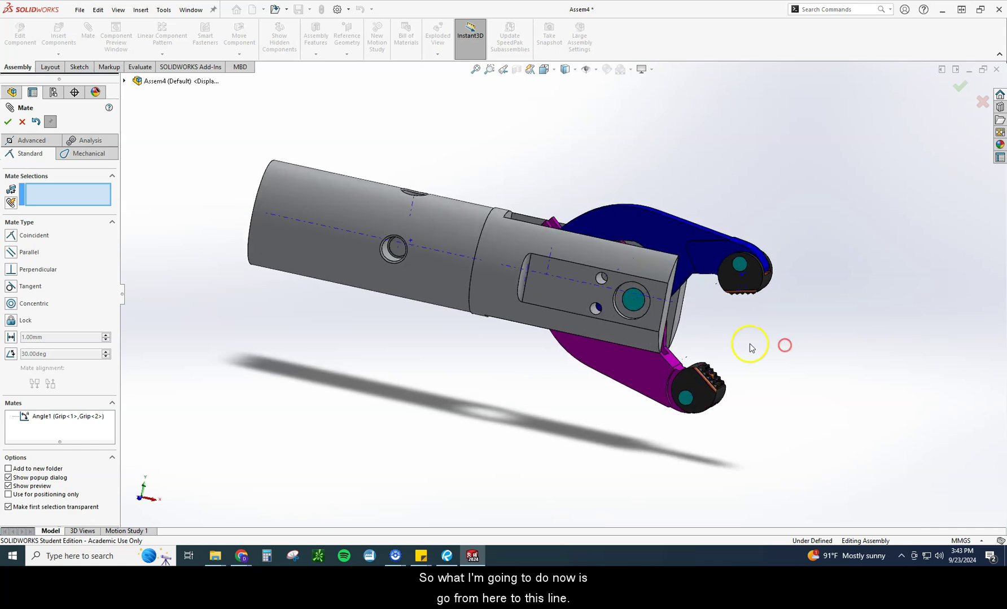
Add a 25° Angle mate between the body's centre axis and the upper grip's edge
click(581, 283)
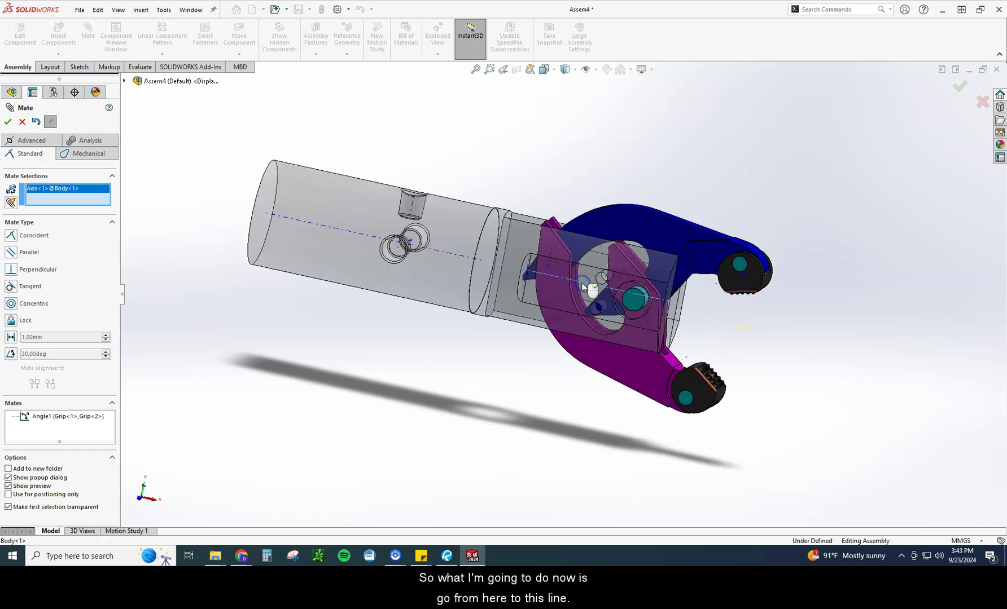
click(757, 292)
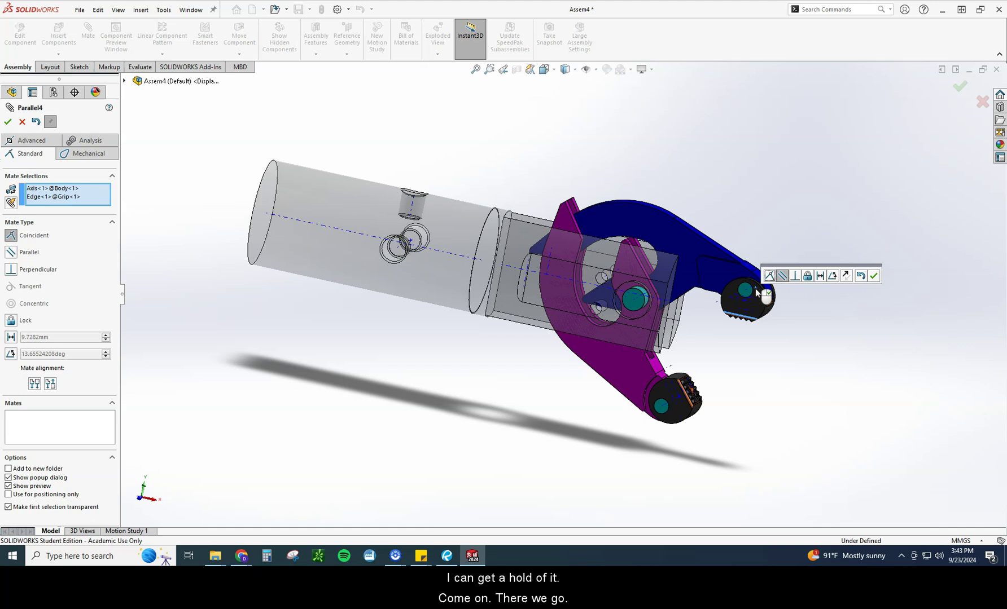
click(833, 276)
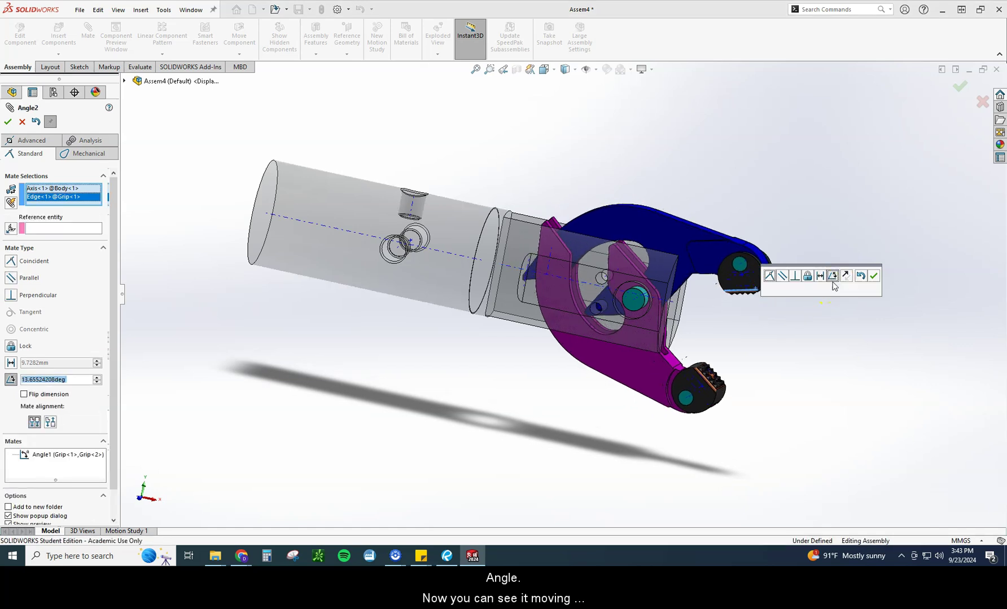
text(2)
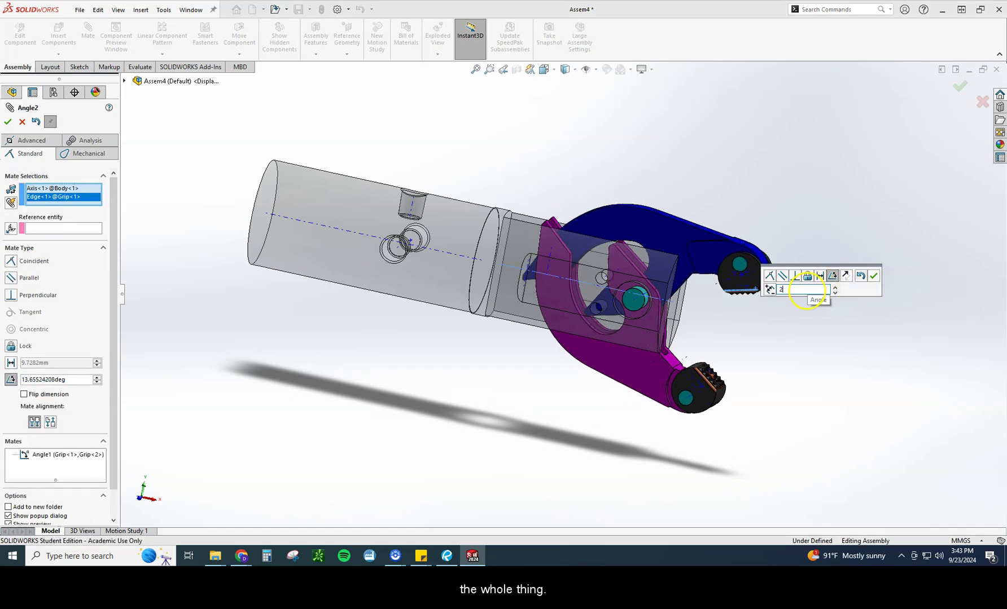
text(5)
key(Return)
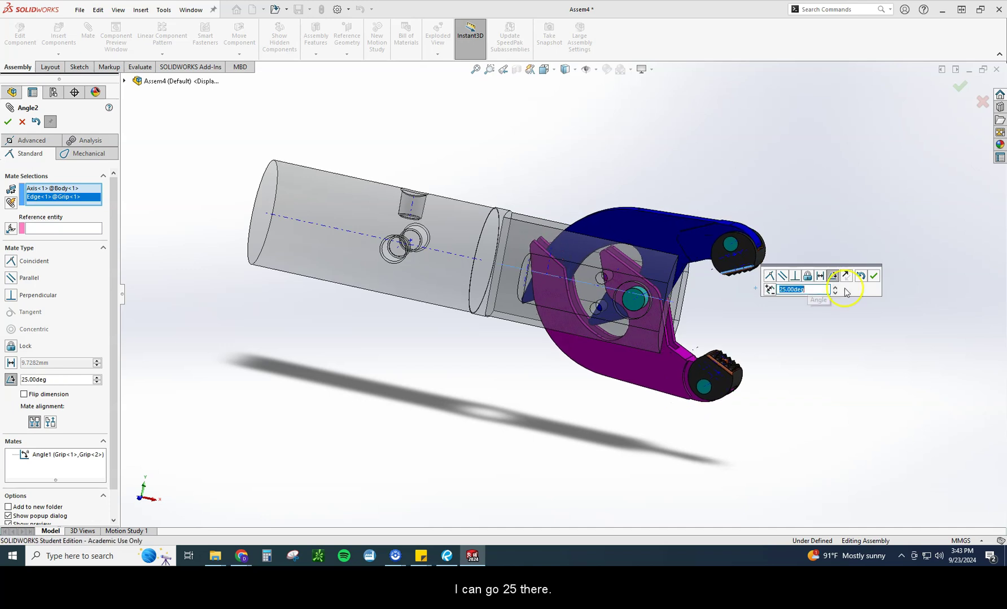
click(873, 276)
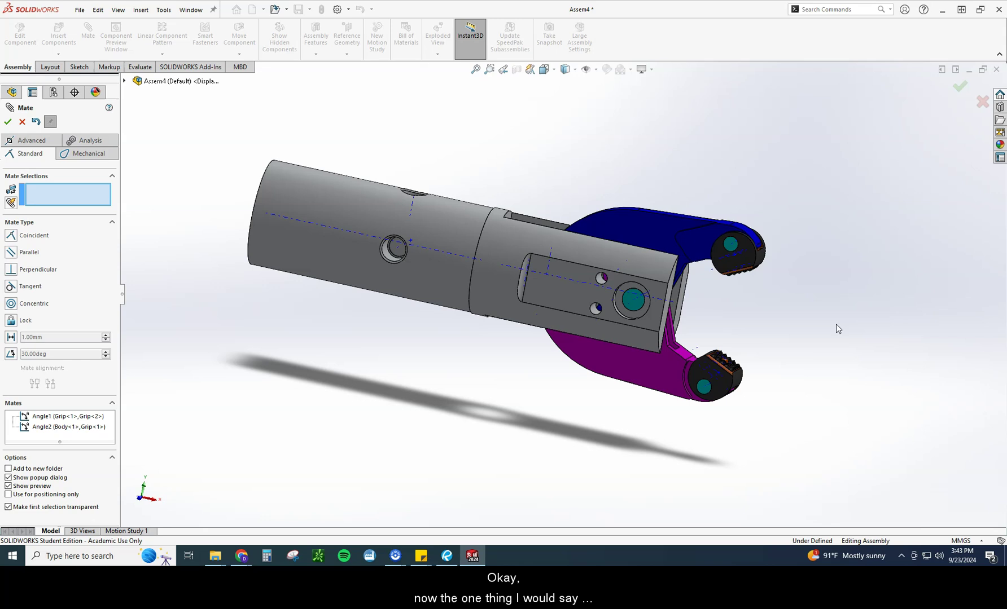
Close the Mate tool, check Angle1 and the 25° Angle2 in the Mates folder, then switch to the drawing PDF
click(7, 122)
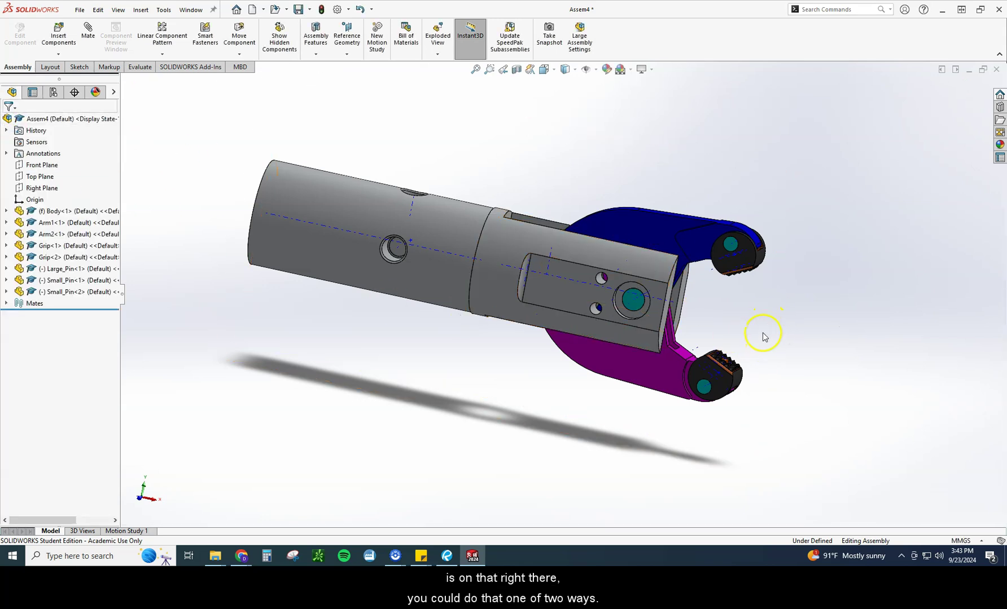
click(6, 303)
scroll(236, 488, down, 1)
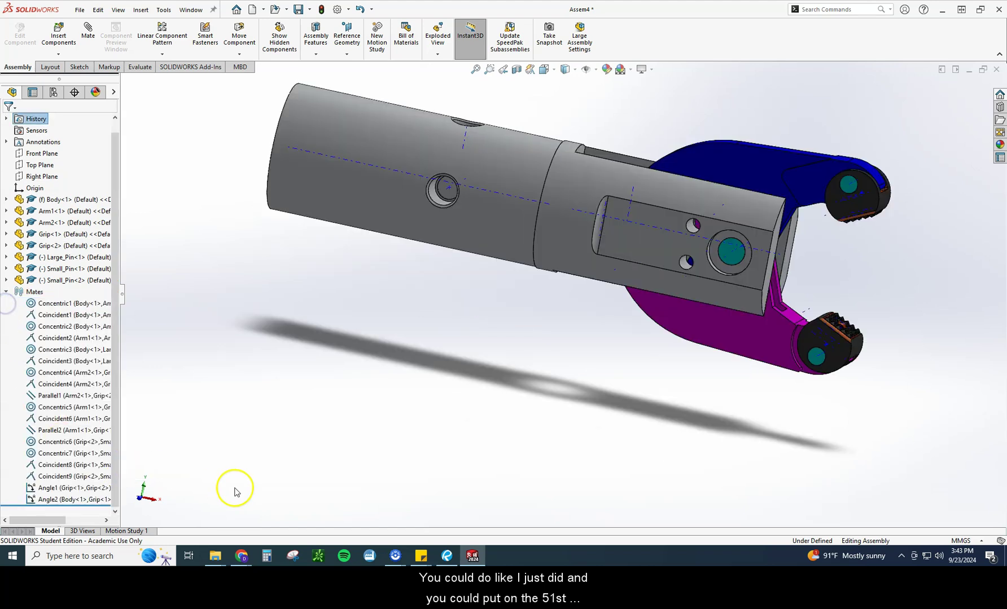
click(78, 489)
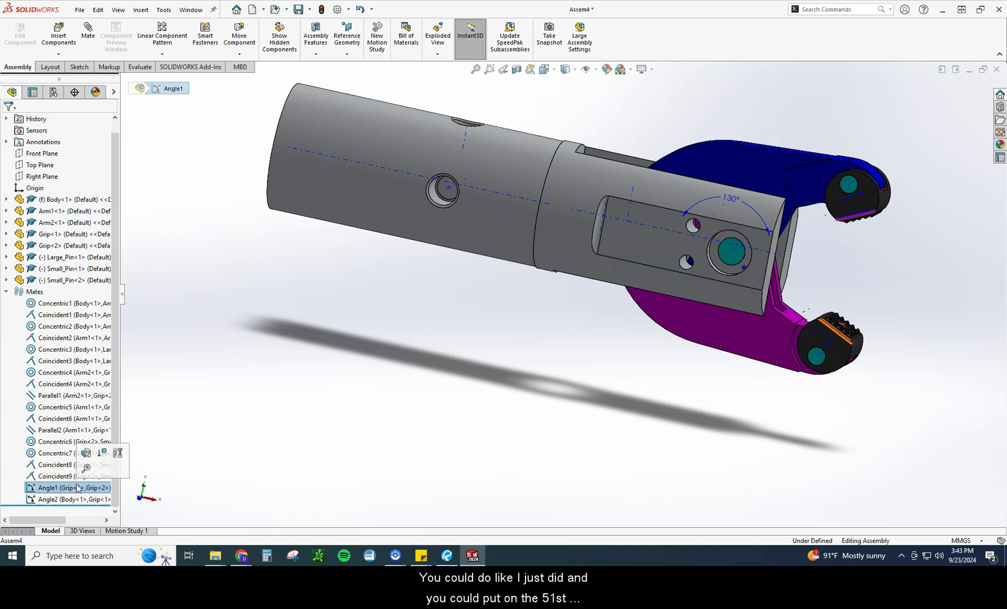
click(77, 500)
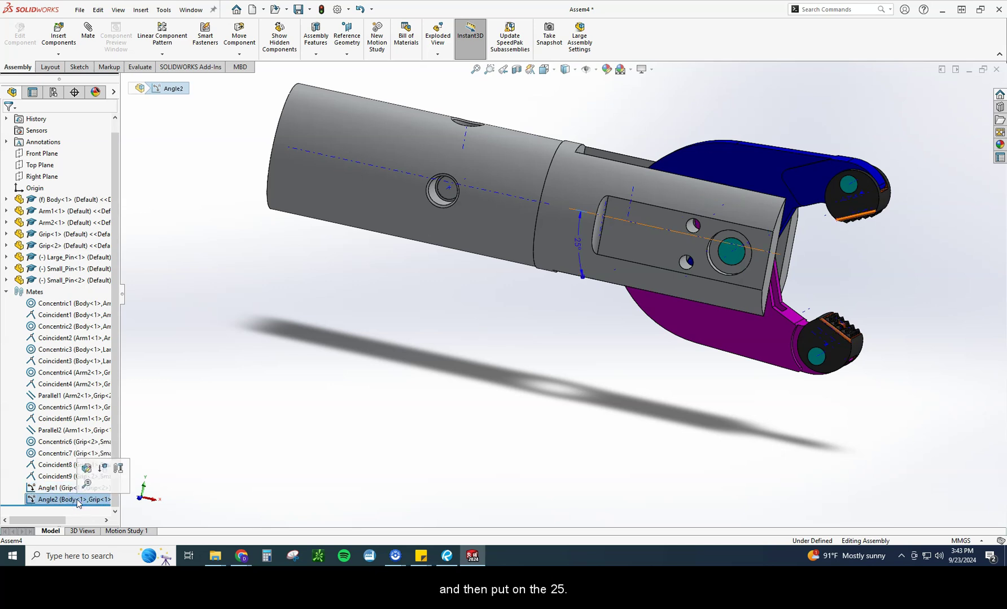
click(302, 501)
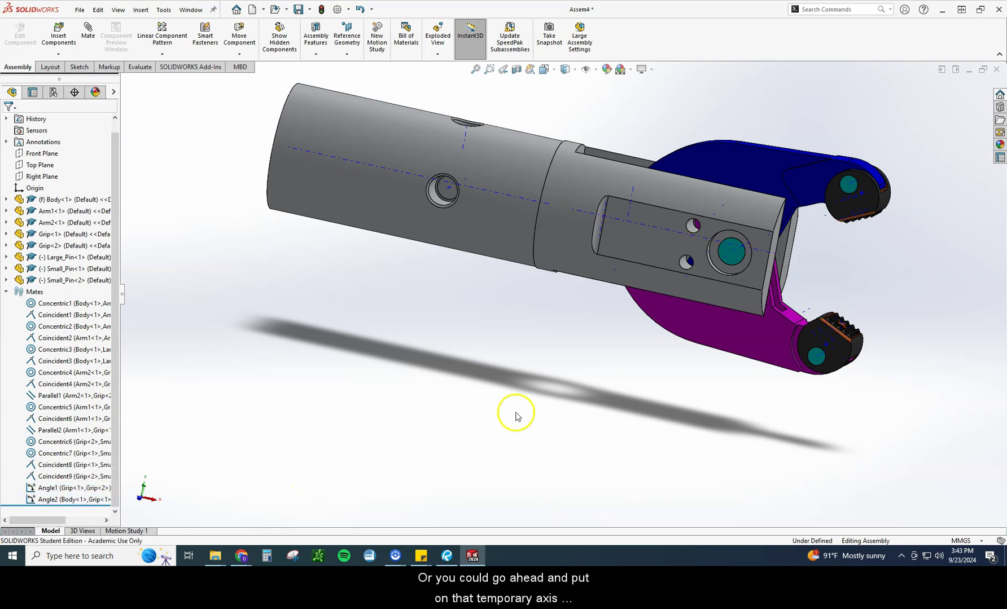
scroll(542, 411, up, 2)
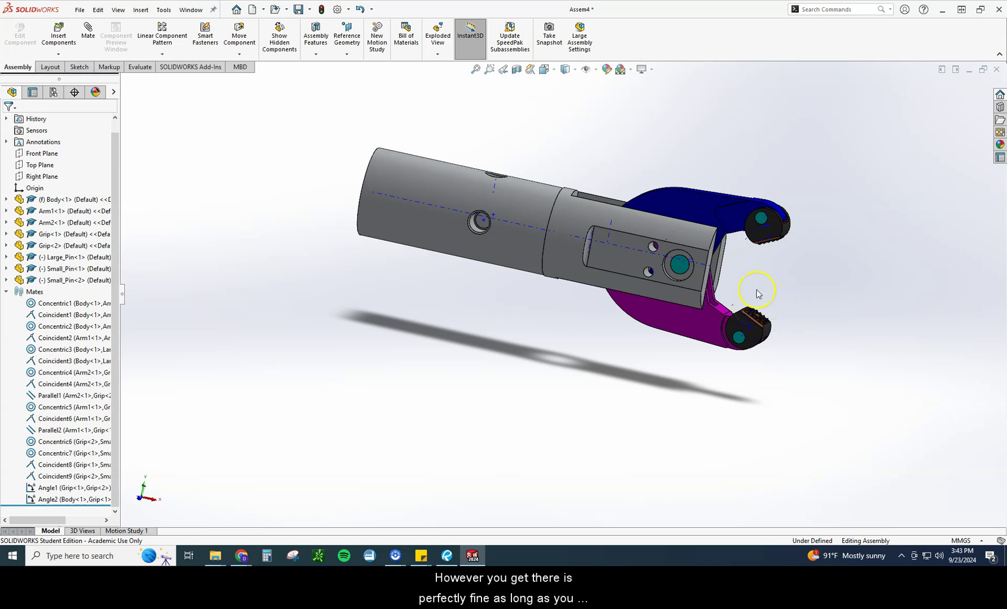
middle_drag(720, 158, 745, 185)
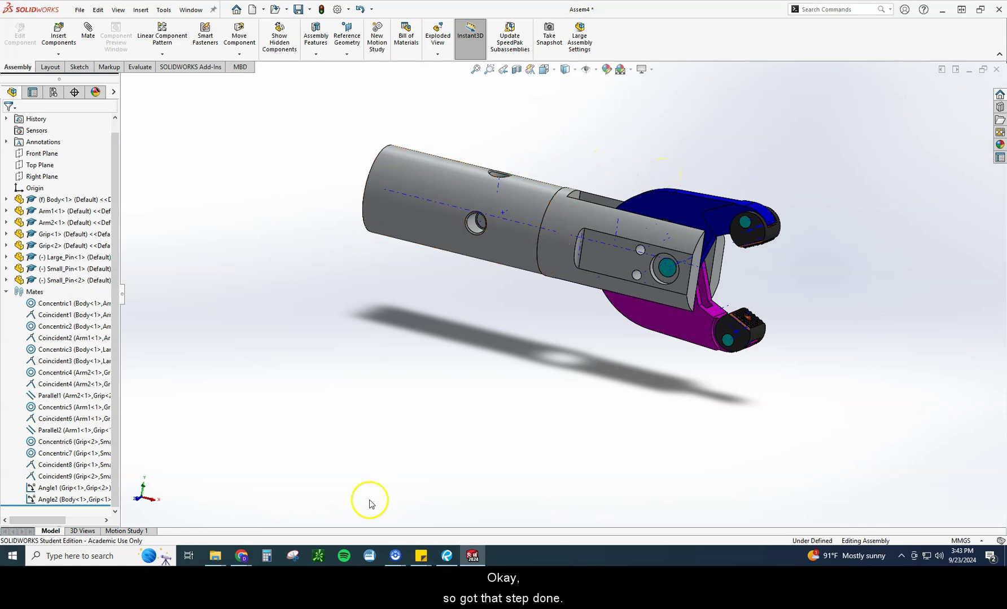
click(477, 558)
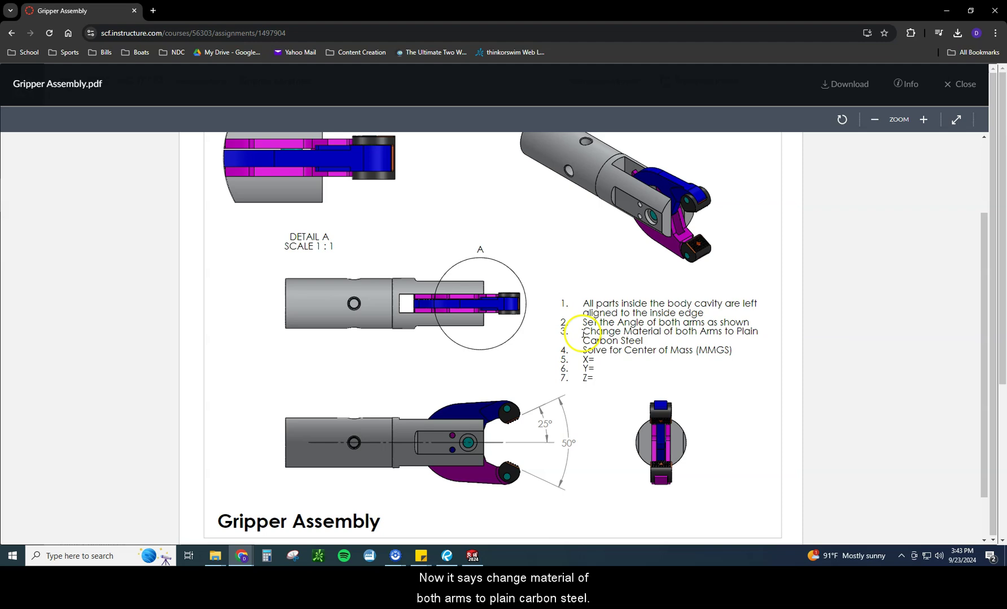
Read the PDF notes requiring Plain Carbon Steel arms, then return to the SOLIDWORKS assembly
drag(563, 332, 645, 341)
click(653, 340)
click(473, 556)
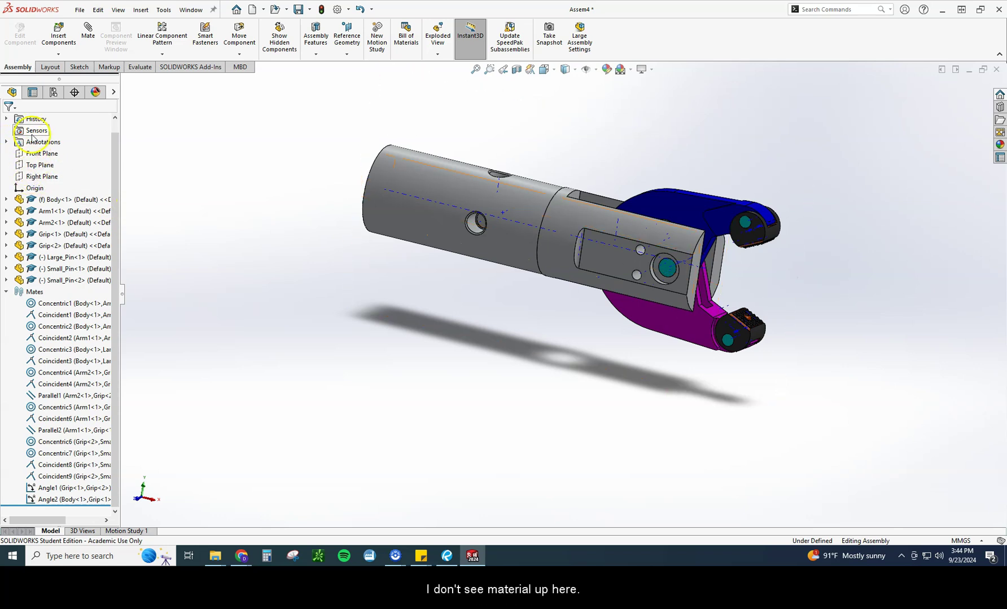
Collapse the Mates folder, expand Arm2 and set its material to Plain Carbon Steel
click(6, 292)
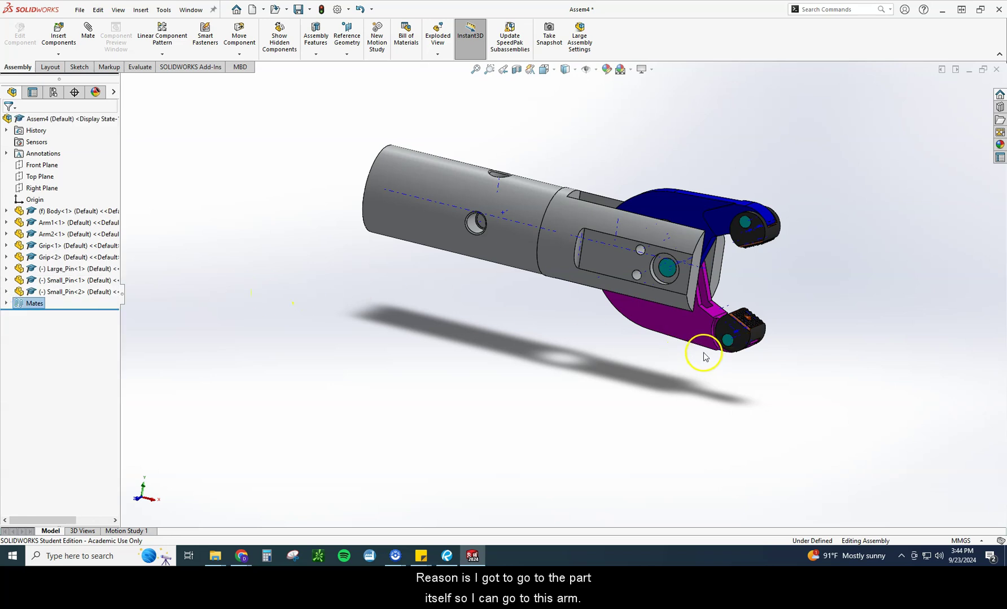
click(689, 333)
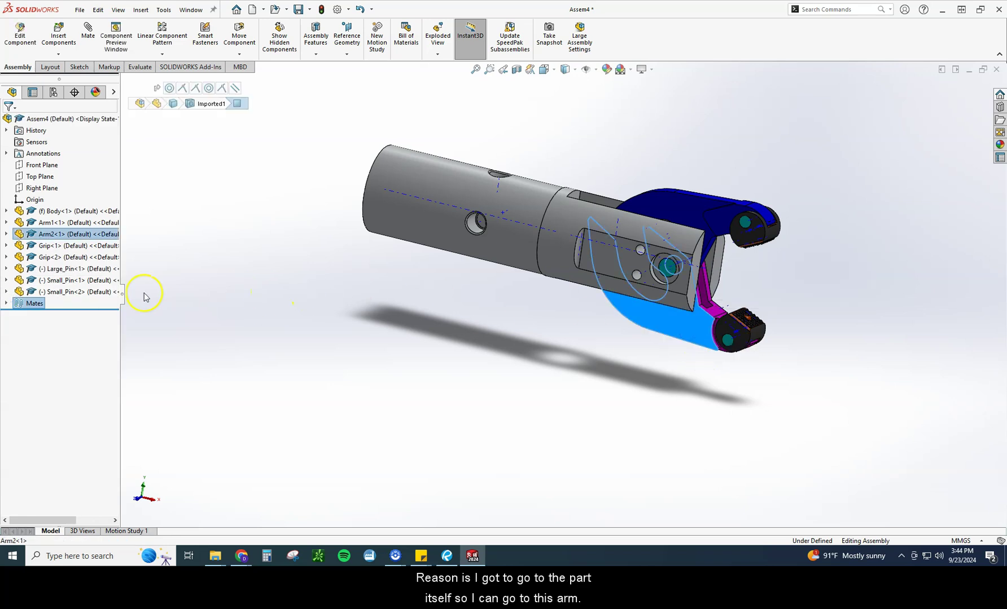
click(7, 234)
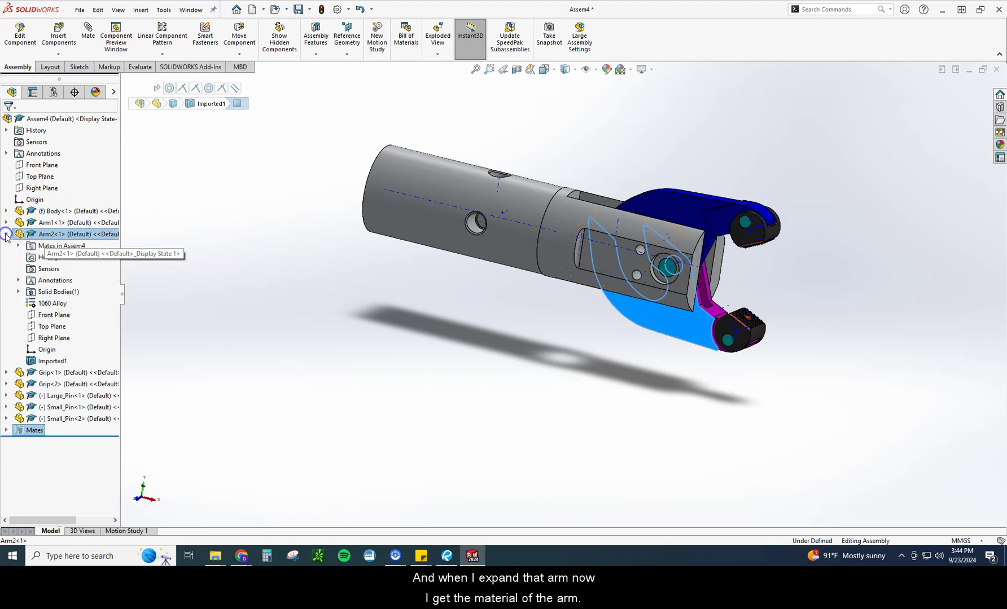
right_click(45, 305)
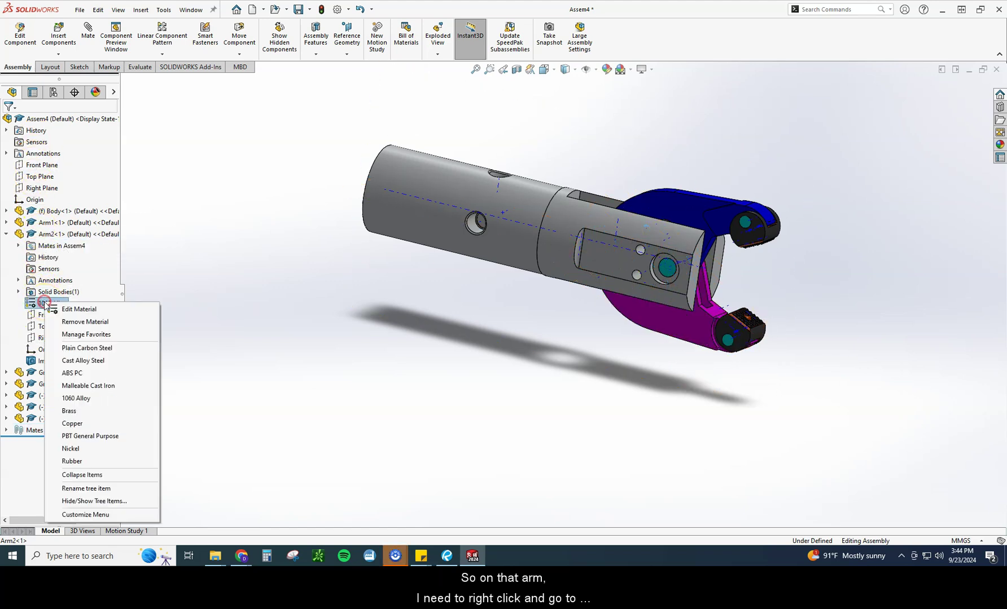
click(82, 348)
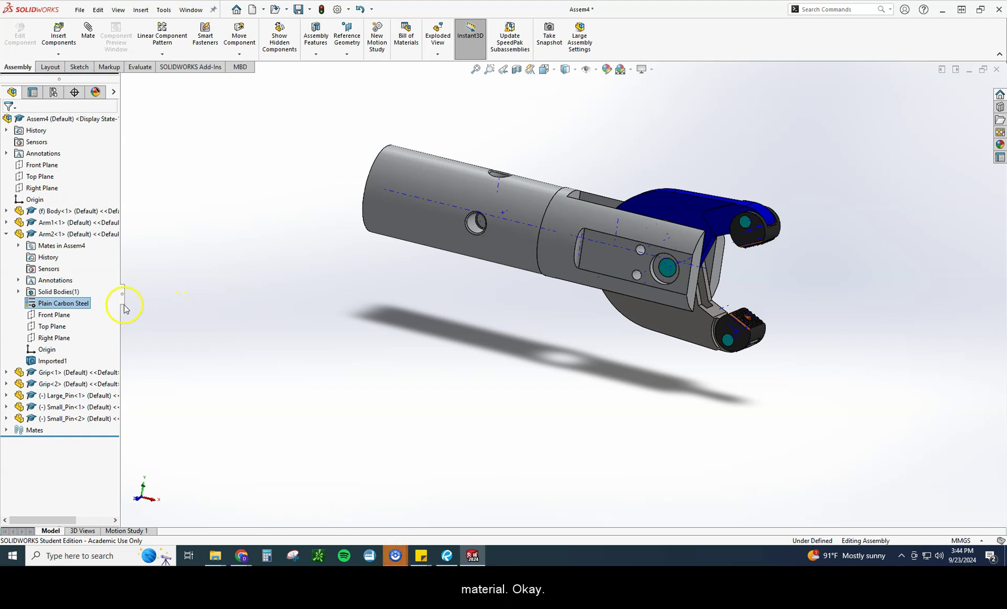
Set Arm2's material back to 1060 Alloy and undo twice
right_click(69, 305)
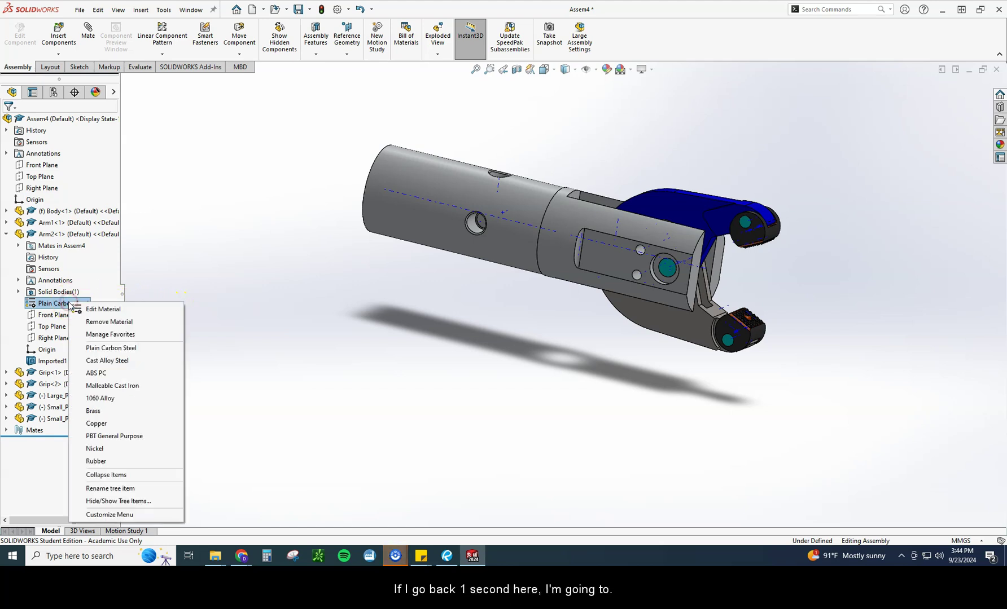
click(96, 398)
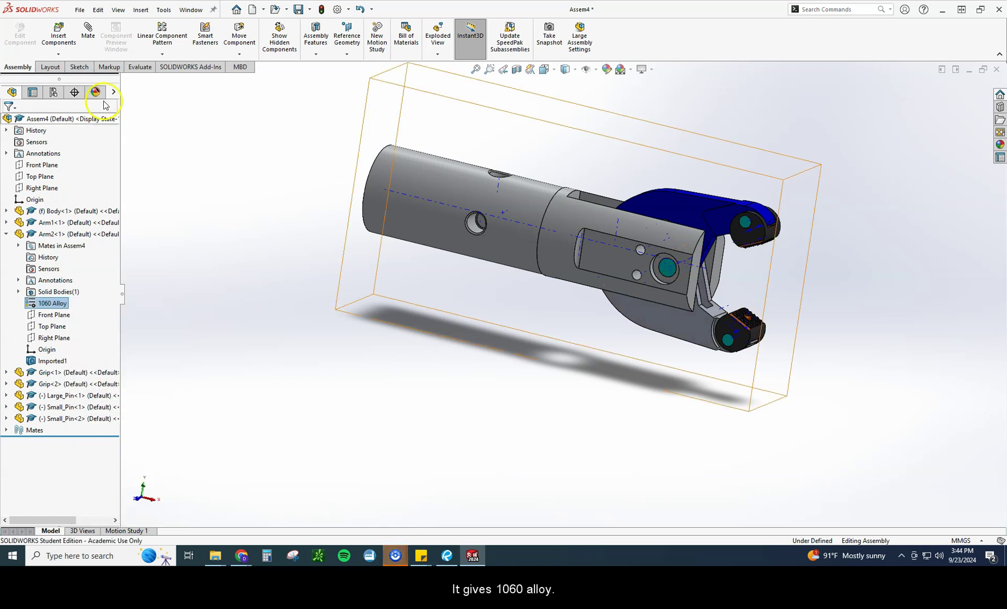
click(357, 11)
click(356, 12)
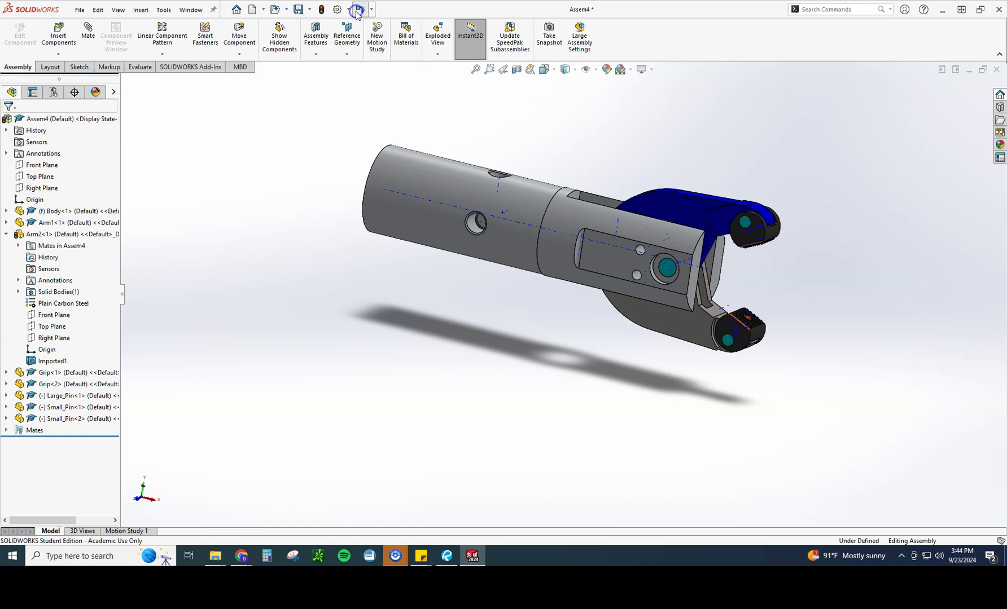
Rebuild the assembly and check Mass Properties: 691.23 grams, centre of mass at X −88.43 mm
click(139, 67)
click(204, 35)
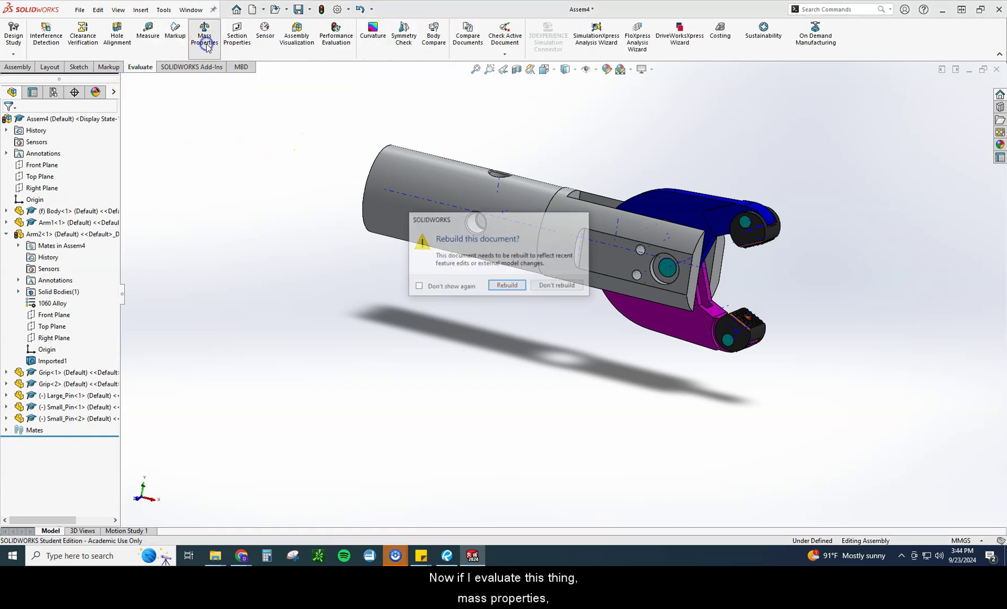
click(502, 287)
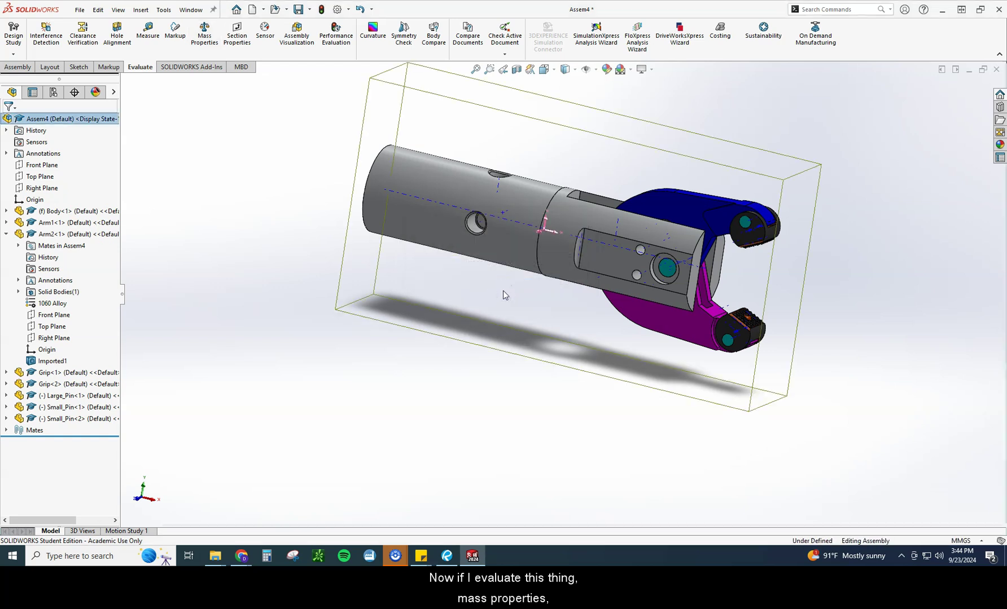
drag(811, 128, 265, 85)
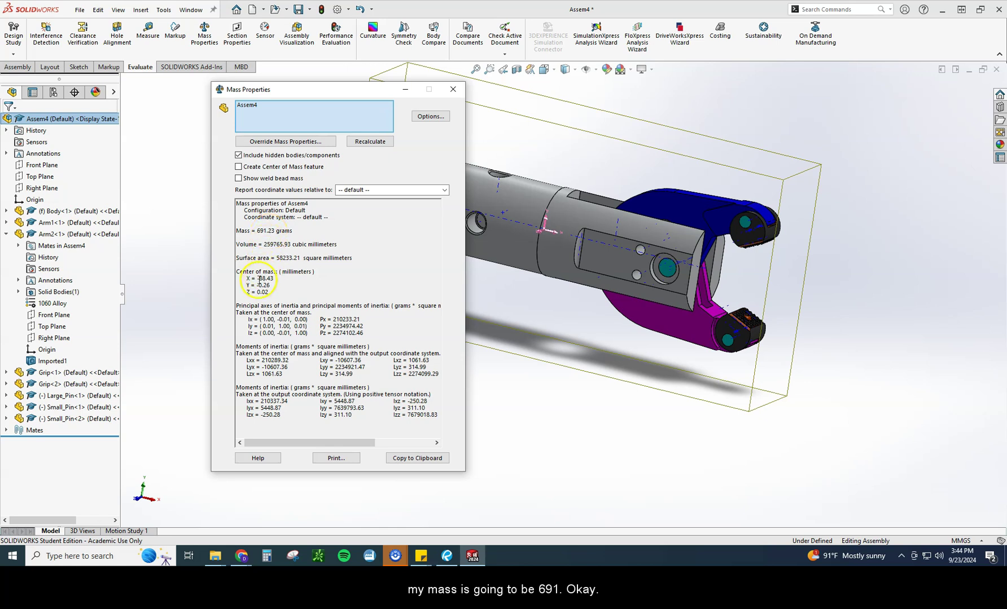
click(452, 89)
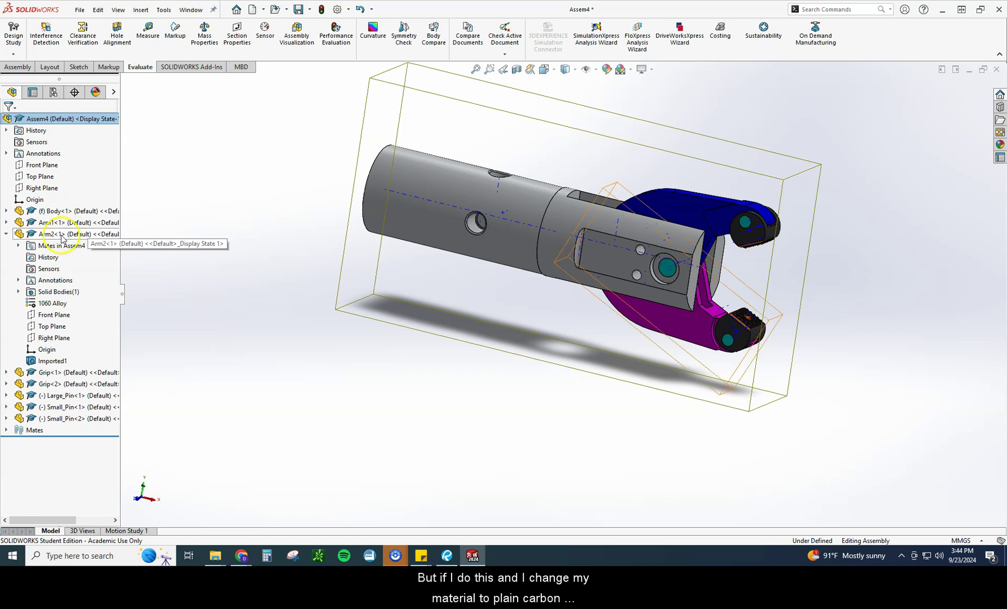
Assign Plain Carbon Steel to Arm2<1> and Arm1<1>, then bring back the Gripper Assembly drawing PDF
right_click(53, 305)
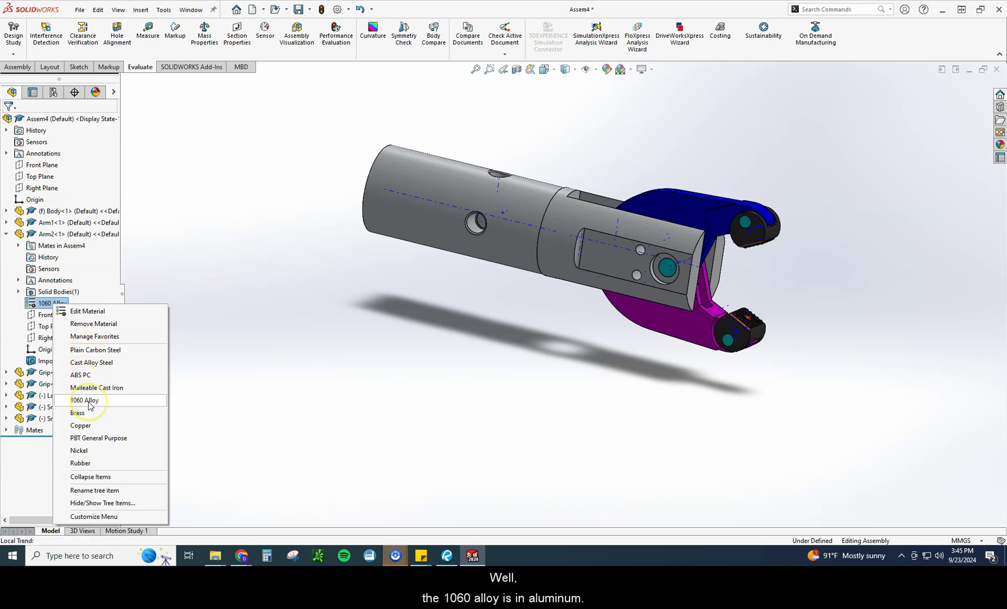
click(96, 350)
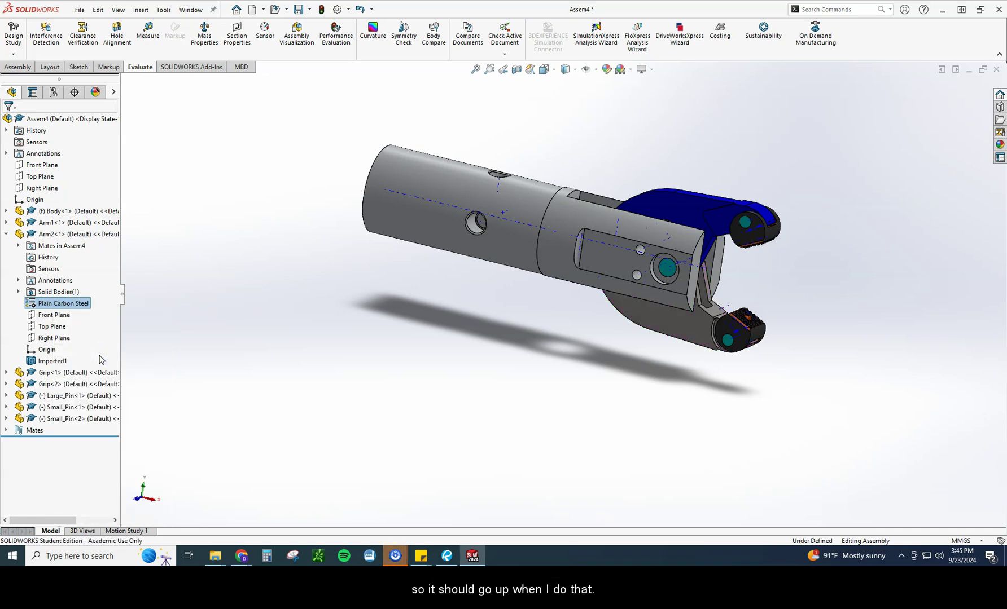
click(6, 233)
click(6, 222)
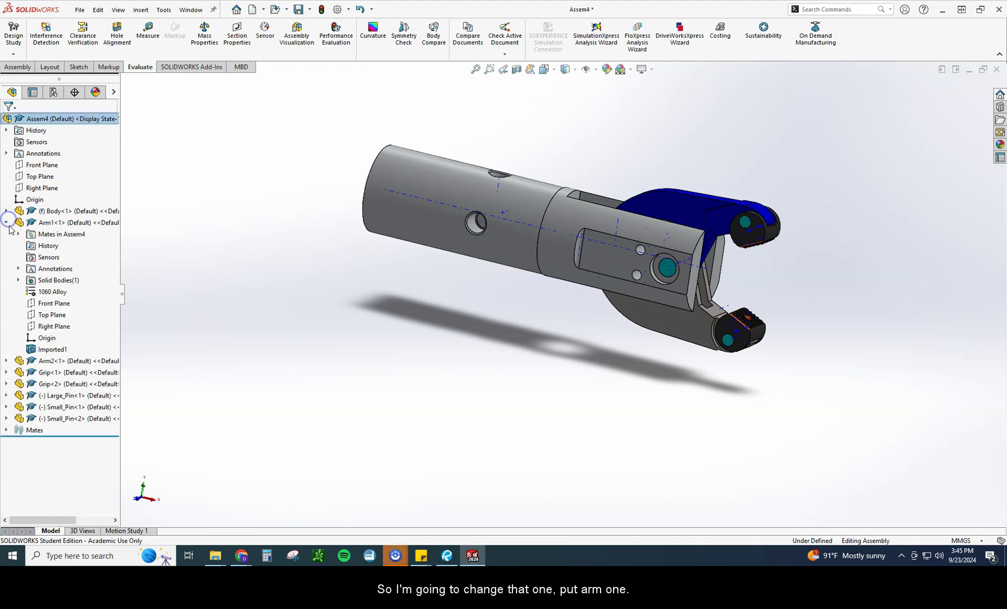
right_click(51, 292)
click(70, 337)
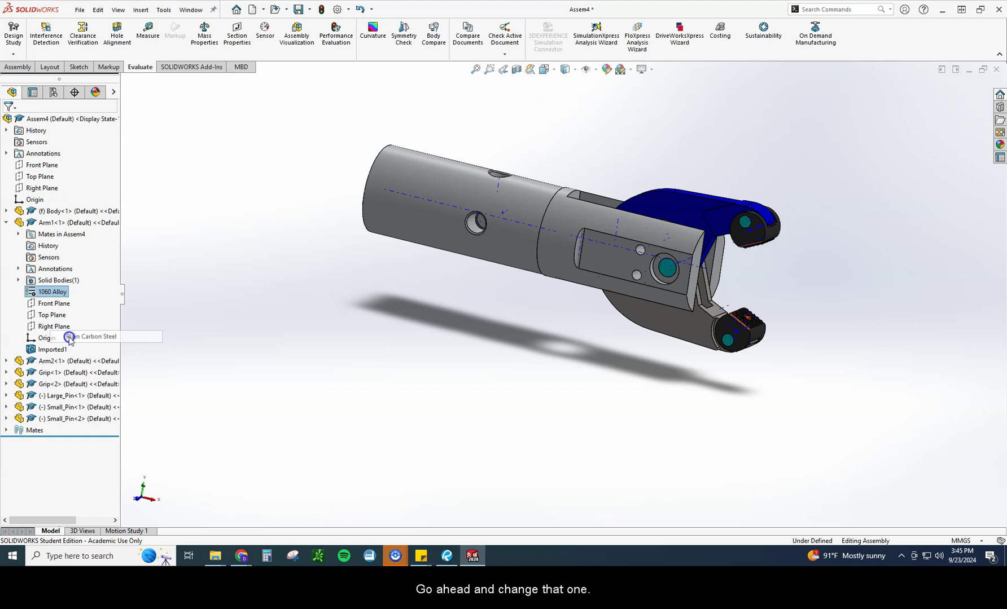
click(6, 223)
click(474, 555)
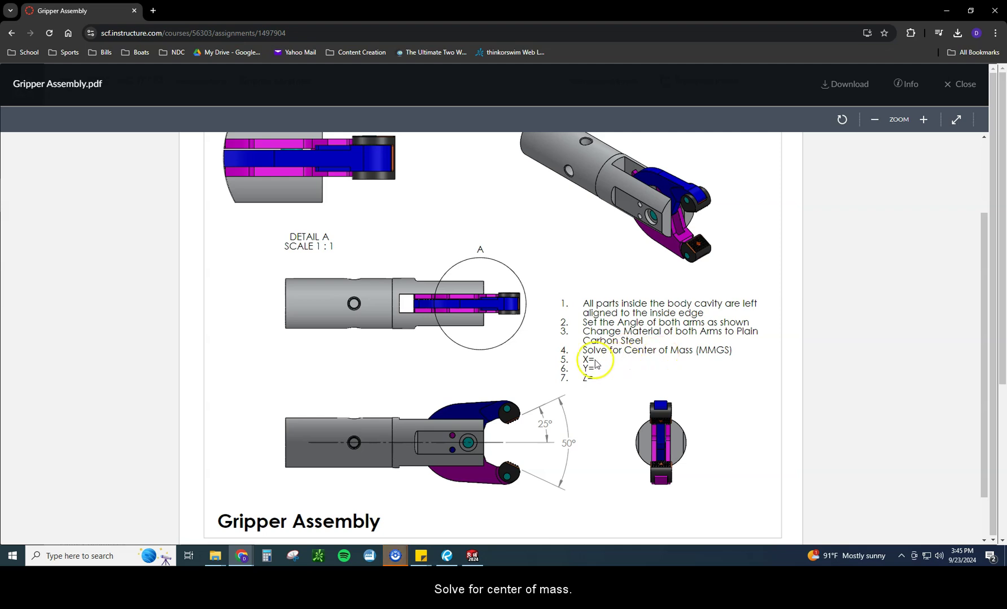
click(473, 556)
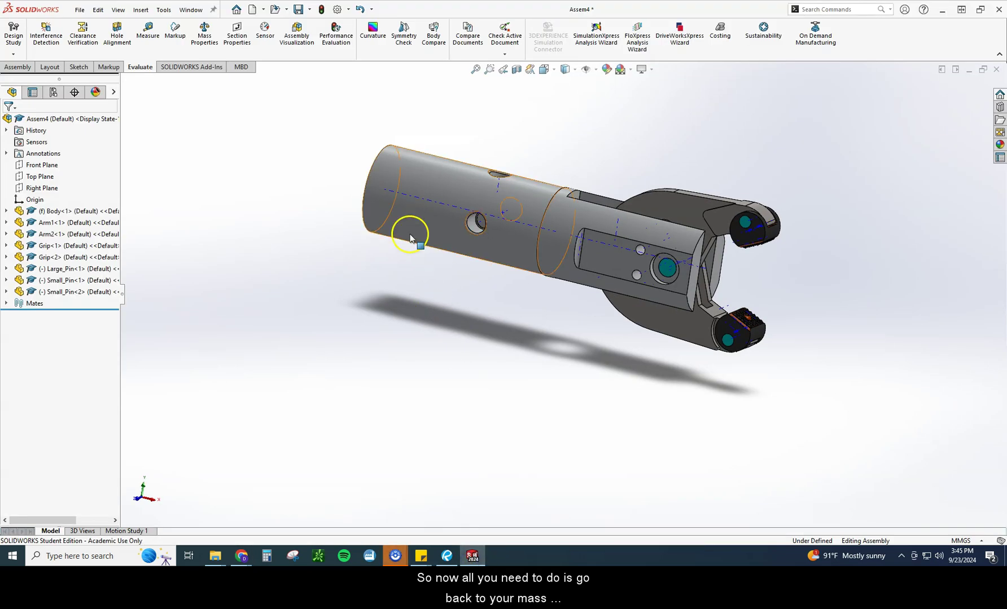